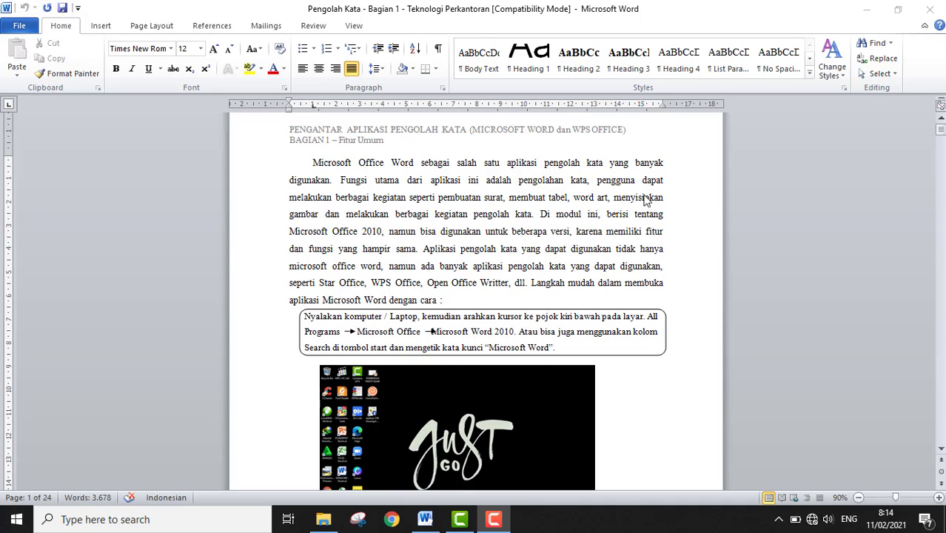
- Examine the introductory paragraph on word processors, highlighting the passages about its main function, typical tasks and supported versions
{"action": "left_click", "coordinate": [548, 184]}
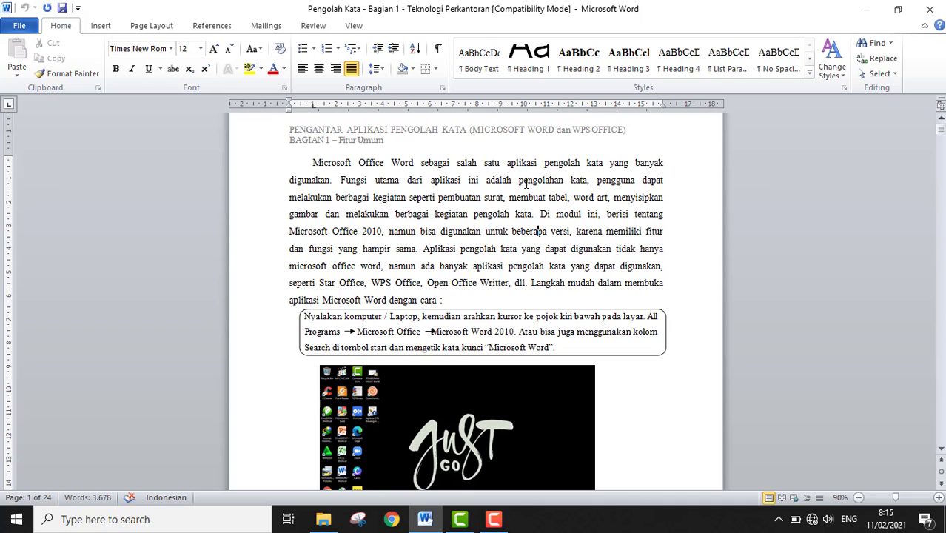
{"action": "left_click_drag", "start_coordinate": [519, 180], "coordinate": [595, 182]}
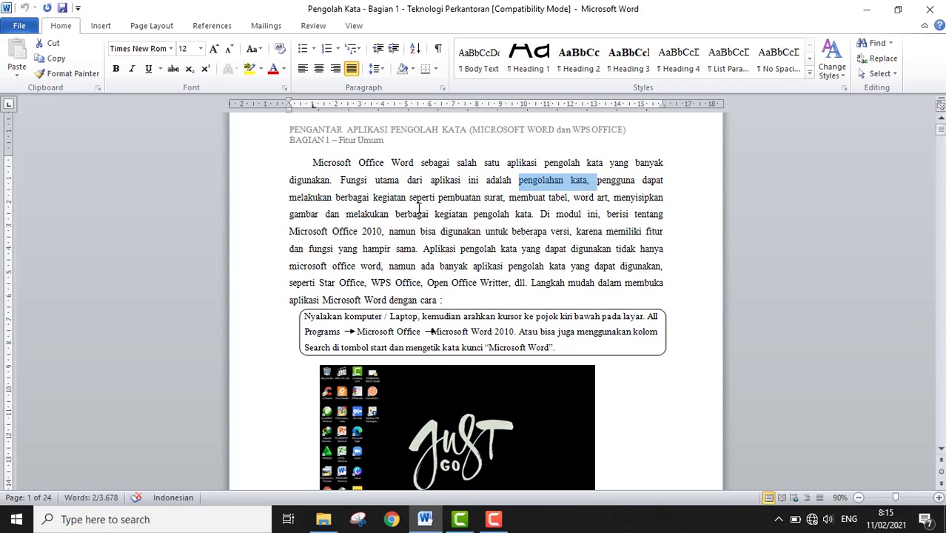
{"action": "left_click_drag", "start_coordinate": [438, 199], "coordinate": [530, 218]}
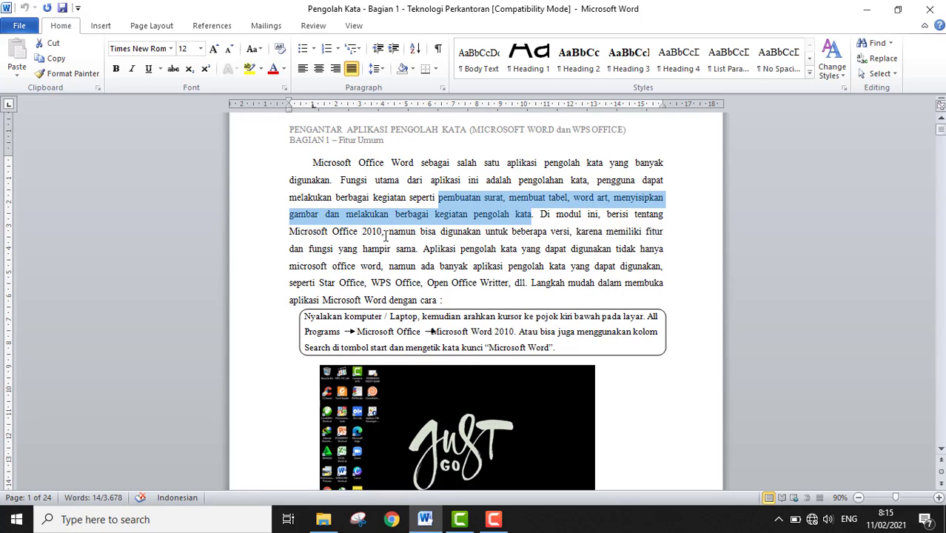
{"action": "left_click_drag", "start_coordinate": [383, 232], "coordinate": [348, 251]}
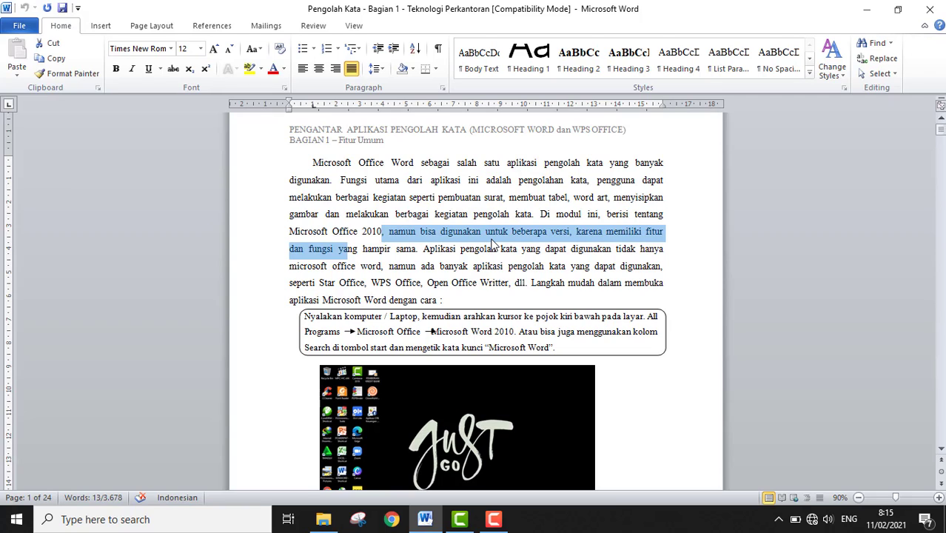
{"action": "left_click", "coordinate": [485, 248]}
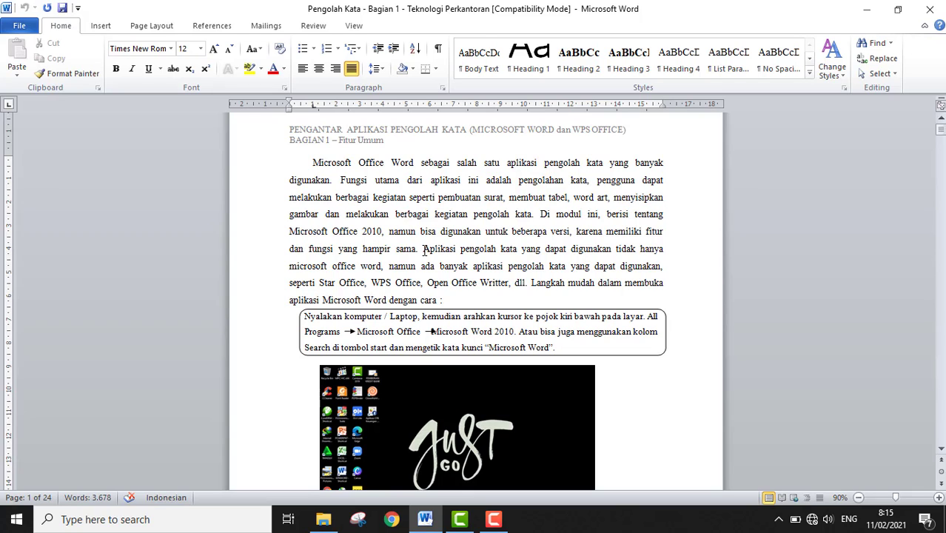
{"action": "left_click", "coordinate": [511, 282]}
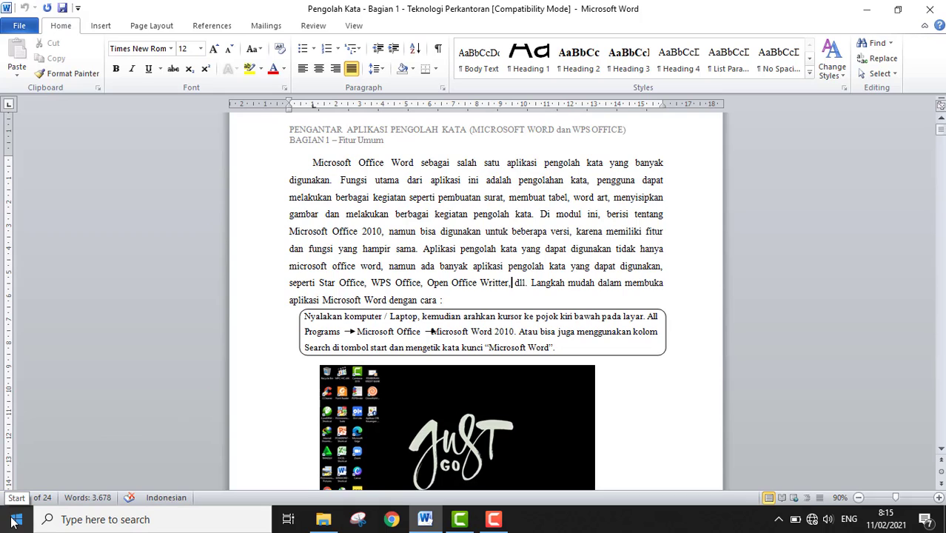
- Nudge the arrow between "Microsoft Office" and "Microsoft Word 2010" in the boxed instructions slightly left and deselect it
{"action": "left_click", "coordinate": [432, 332]}
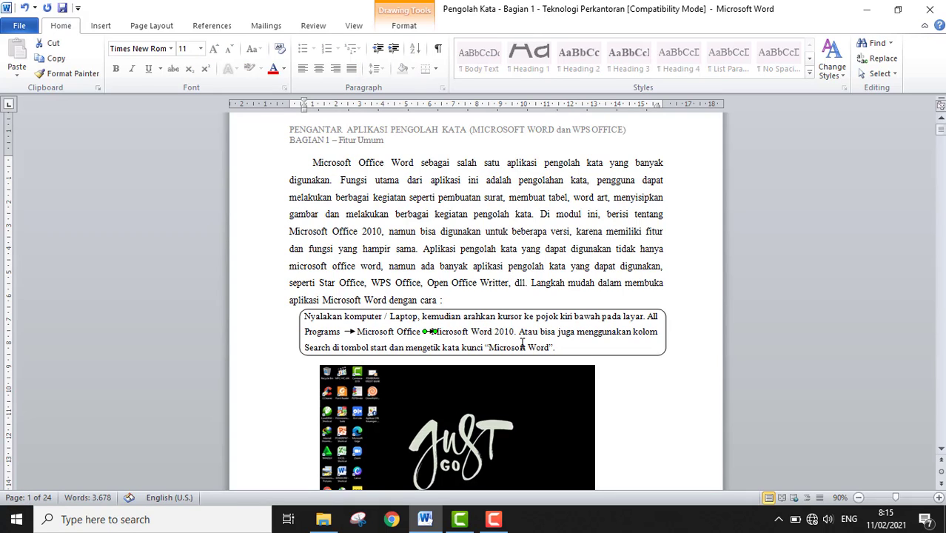
{"action": "key", "text": "Left"}
{"action": "key", "text": "Left"}
{"action": "key", "text": "Left"}
{"action": "left_click", "coordinate": [564, 344]}
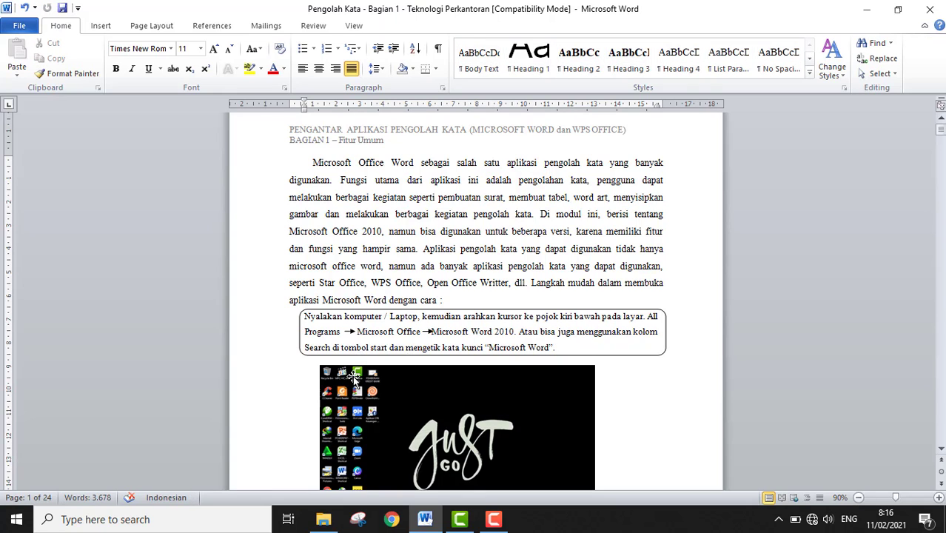
- Minimize the module document and launch Microsoft Word 2010 from the installed Microsoft Office programs to get a blank document
{"action": "scroll", "coordinate": [346, 381], "scroll_direction": "down", "scroll_amount": 2}
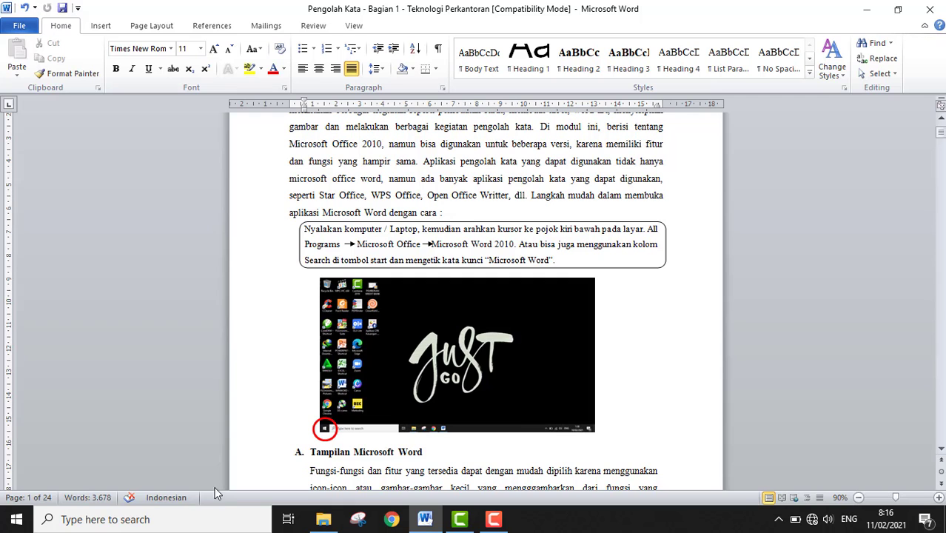
{"action": "left_click", "coordinate": [201, 527]}
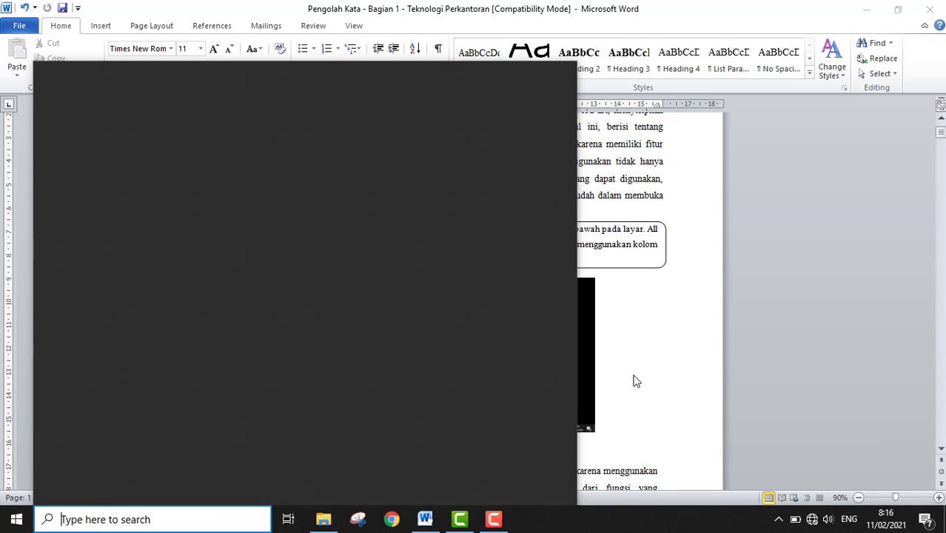
{"action": "left_click", "coordinate": [635, 380]}
{"action": "left_click", "coordinate": [866, 10]}
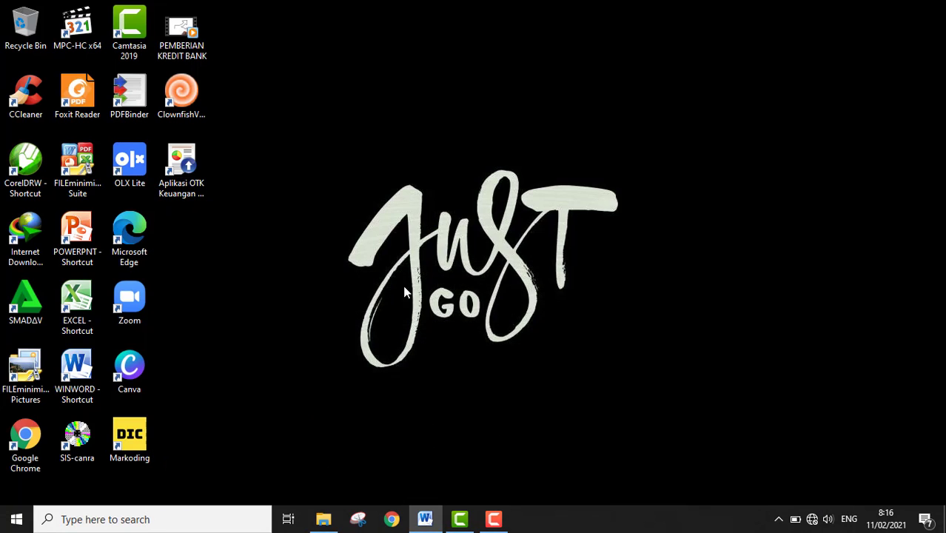
{"action": "left_click", "coordinate": [23, 517]}
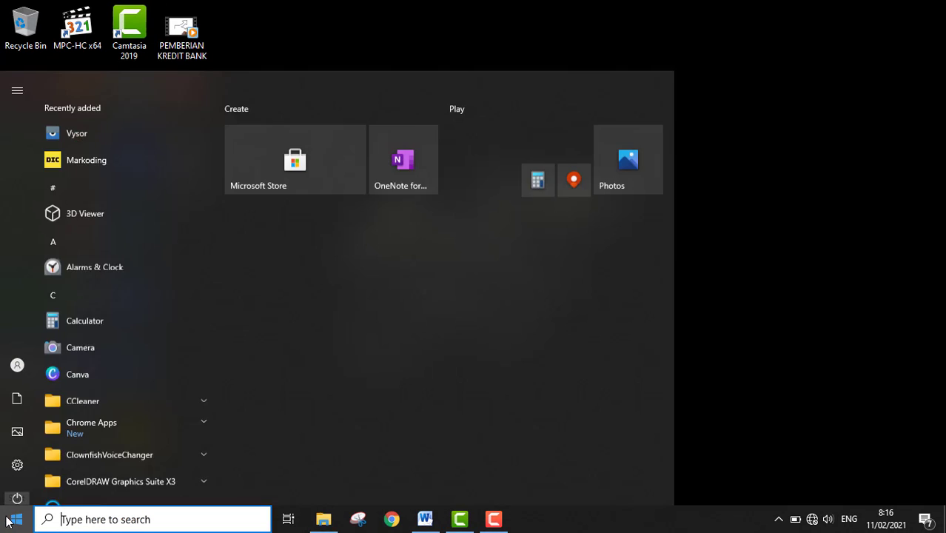
{"action": "scroll", "coordinate": [145, 357], "scroll_direction": "down", "scroll_amount": 6}
{"action": "scroll", "coordinate": [145, 351], "scroll_direction": "down", "scroll_amount": 3}
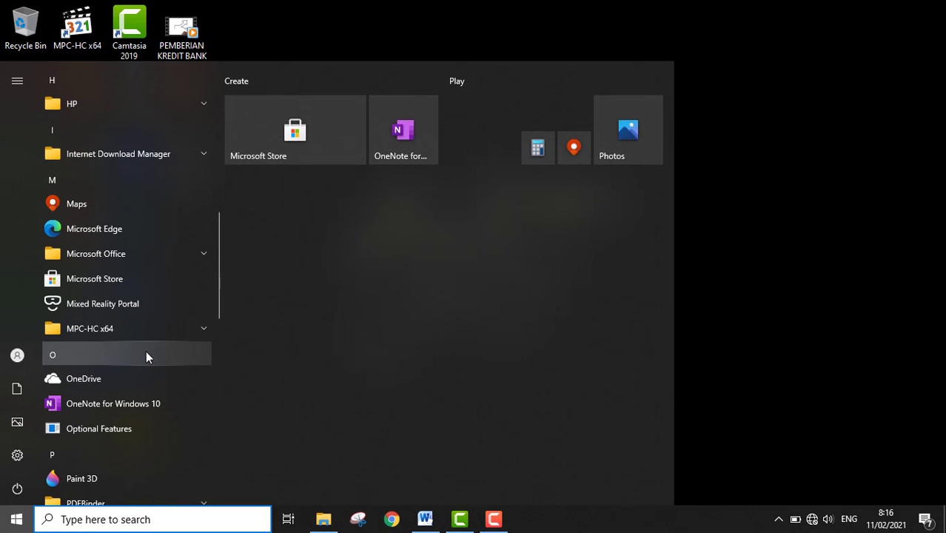
{"action": "left_click", "coordinate": [199, 255]}
{"action": "scroll", "coordinate": [167, 324], "scroll_direction": "down", "scroll_amount": 3}
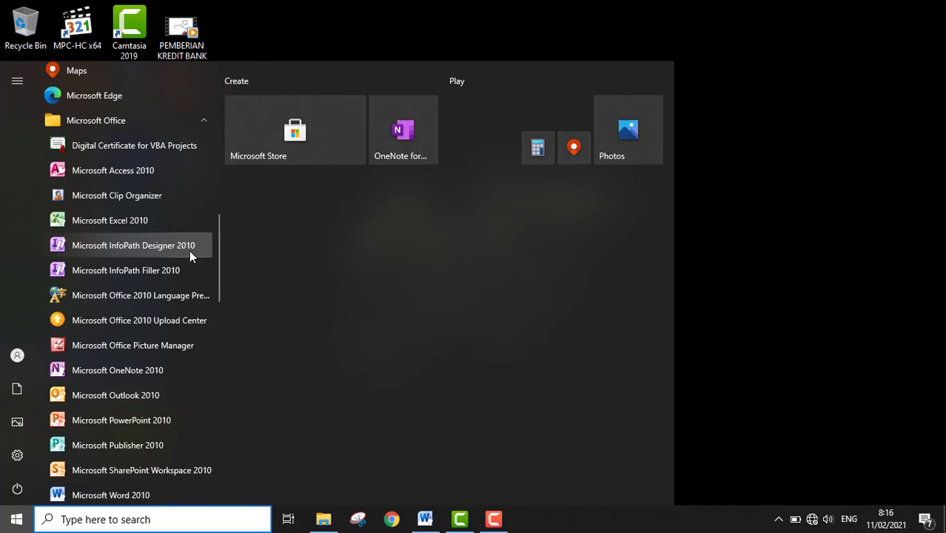
{"action": "left_click", "coordinate": [152, 492]}
{"action": "left_click", "coordinate": [632, 28]}
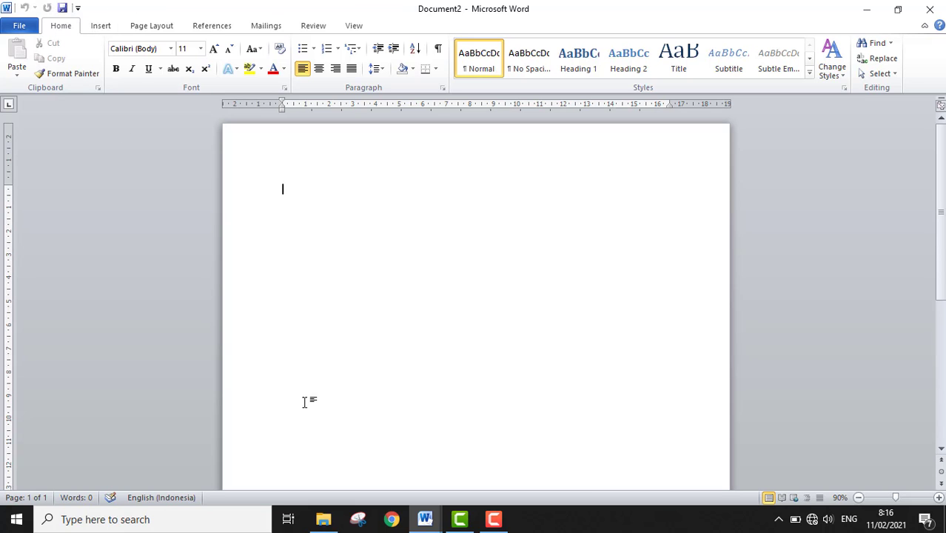
- Read the Quick Access Toolbar section in the Pengolah Kata module and return to the blank Document2
{"action": "mouse_move", "coordinate": [424, 518]}
{"action": "left_click", "coordinate": [340, 448]}
{"action": "scroll", "coordinate": [351, 279], "scroll_direction": "down", "scroll_amount": 6}
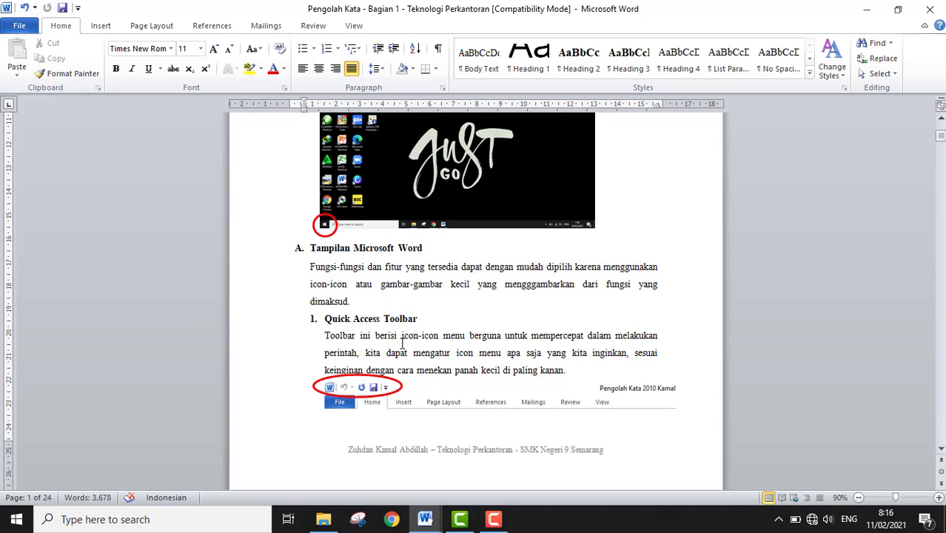
{"action": "mouse_move", "coordinate": [424, 518]}
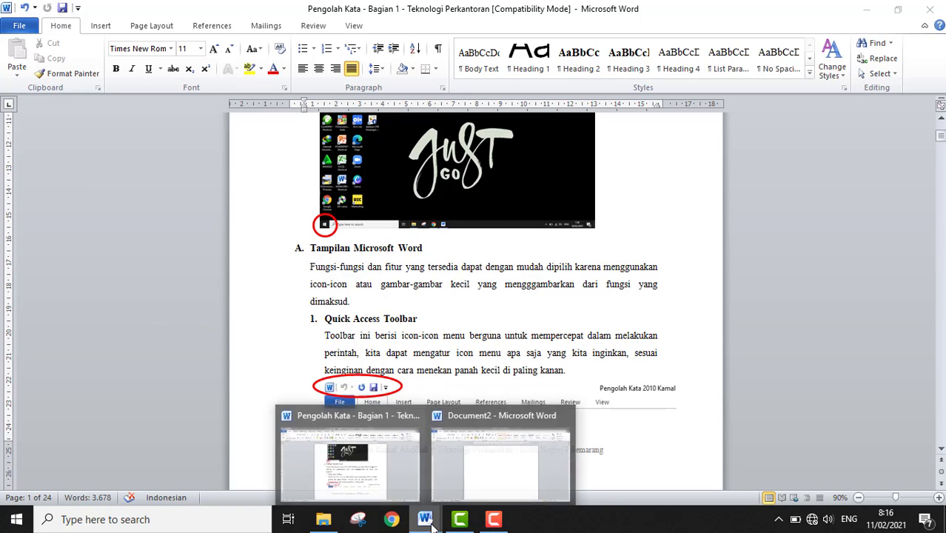
{"action": "left_click", "coordinate": [469, 473]}
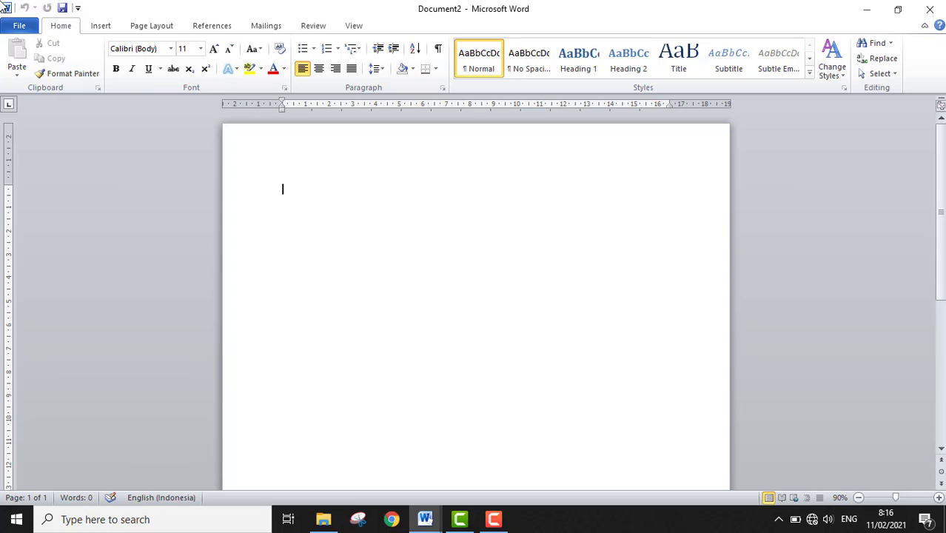
- Add the New and Open commands to the Quick Access Toolbar and check the list of enabled commands
{"action": "left_click", "coordinate": [77, 7]}
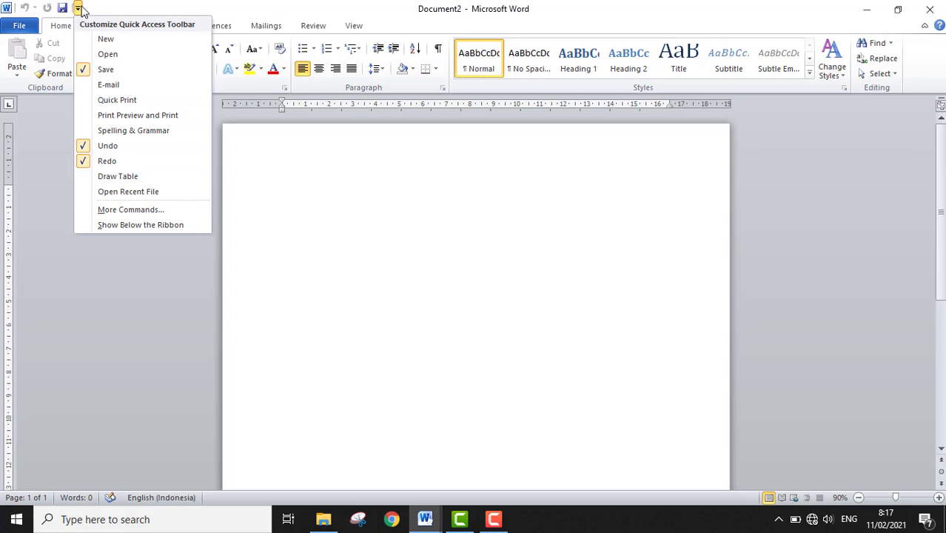
{"action": "left_click", "coordinate": [77, 7]}
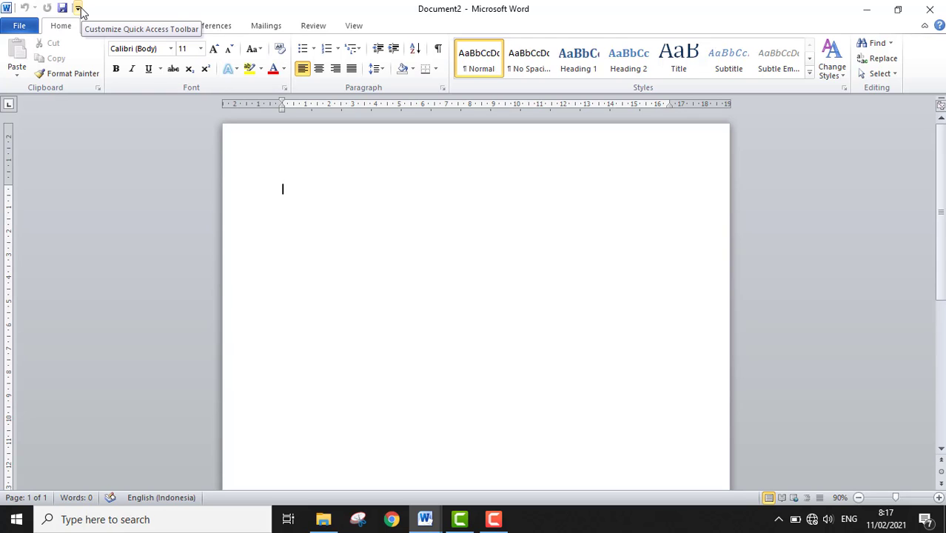
{"action": "left_click", "coordinate": [77, 7]}
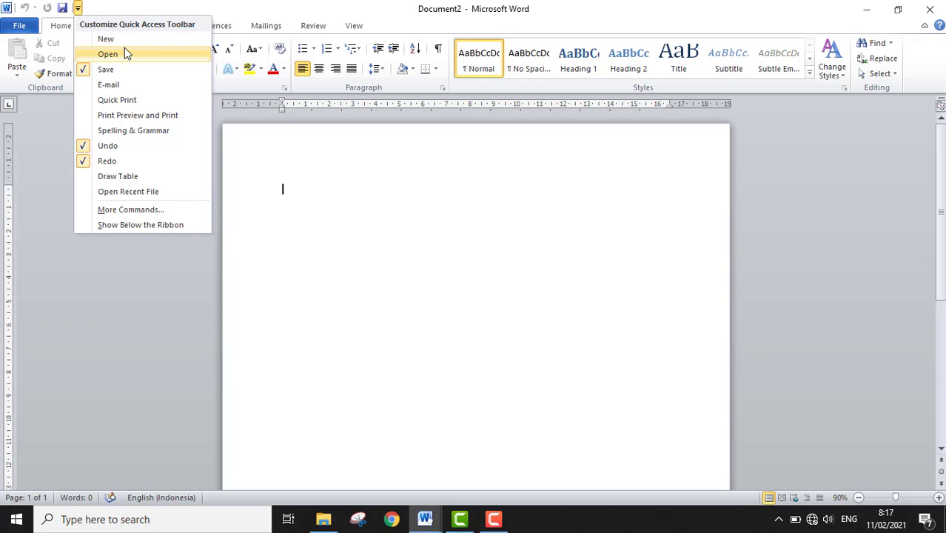
{"action": "left_click", "coordinate": [89, 38]}
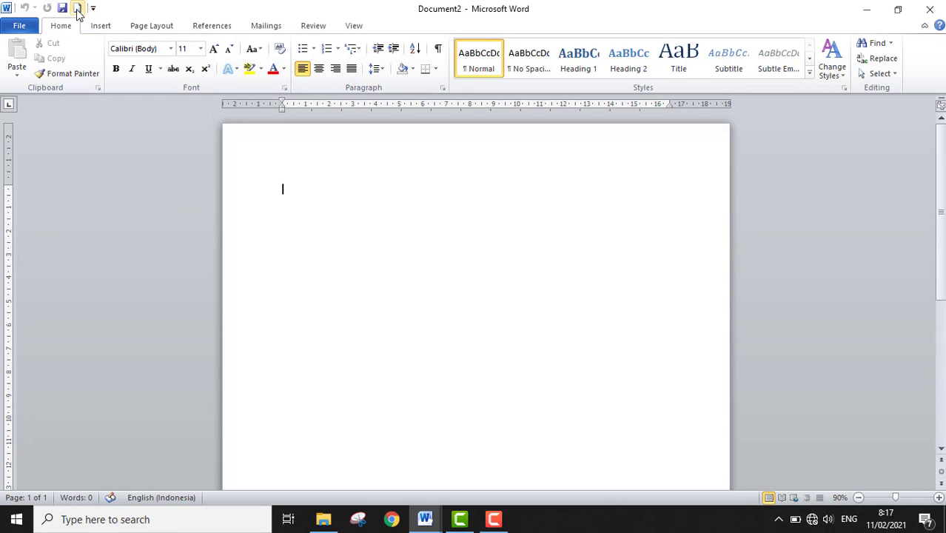
{"action": "left_click", "coordinate": [93, 7]}
{"action": "left_click", "coordinate": [103, 51]}
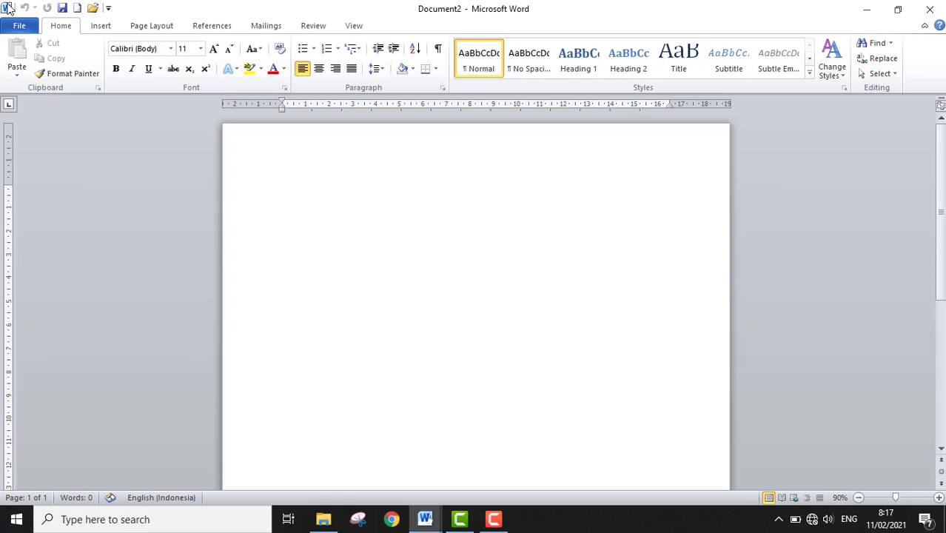
{"action": "left_click", "coordinate": [109, 8]}
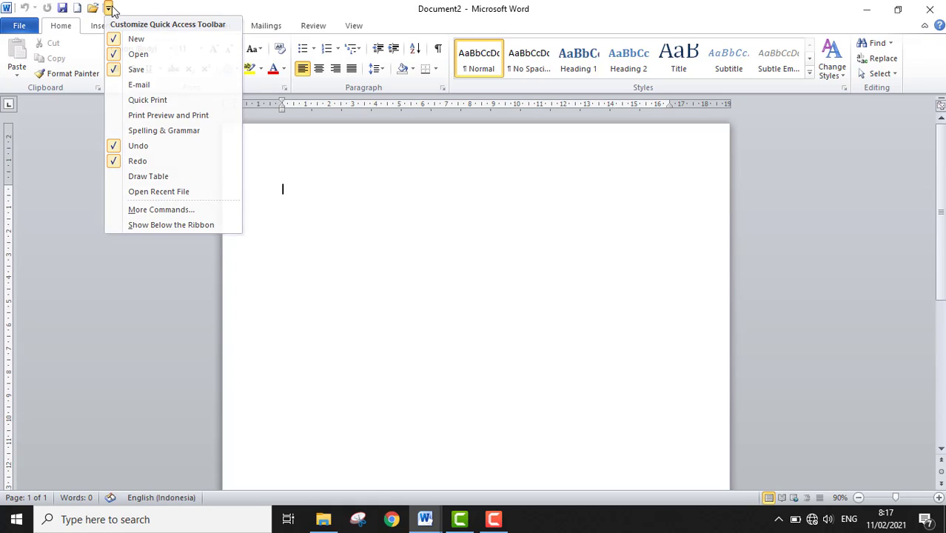
{"action": "left_click", "coordinate": [109, 8]}
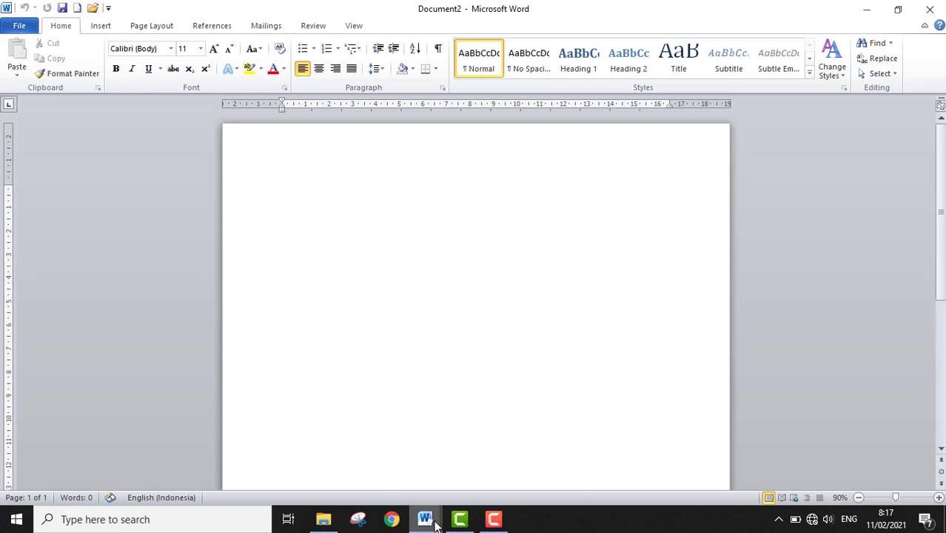
- Read the Tittle Bar section in the Pengolah Kata module and compare it with the title bar of Document2
{"action": "left_click", "coordinate": [347, 444]}
{"action": "scroll", "coordinate": [416, 406], "scroll_direction": "down", "scroll_amount": 8}
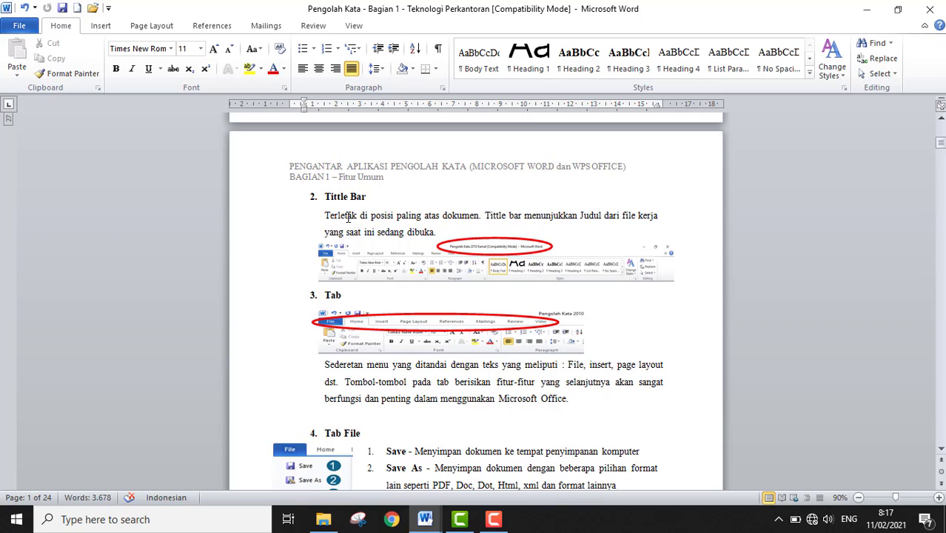
{"action": "left_click", "coordinate": [866, 9]}
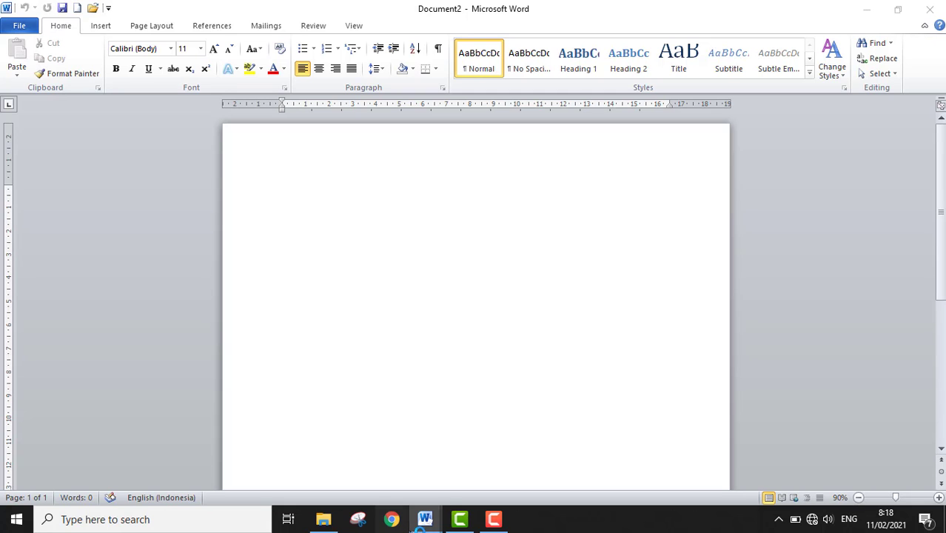
{"action": "mouse_move", "coordinate": [424, 518]}
{"action": "left_click", "coordinate": [396, 482]}
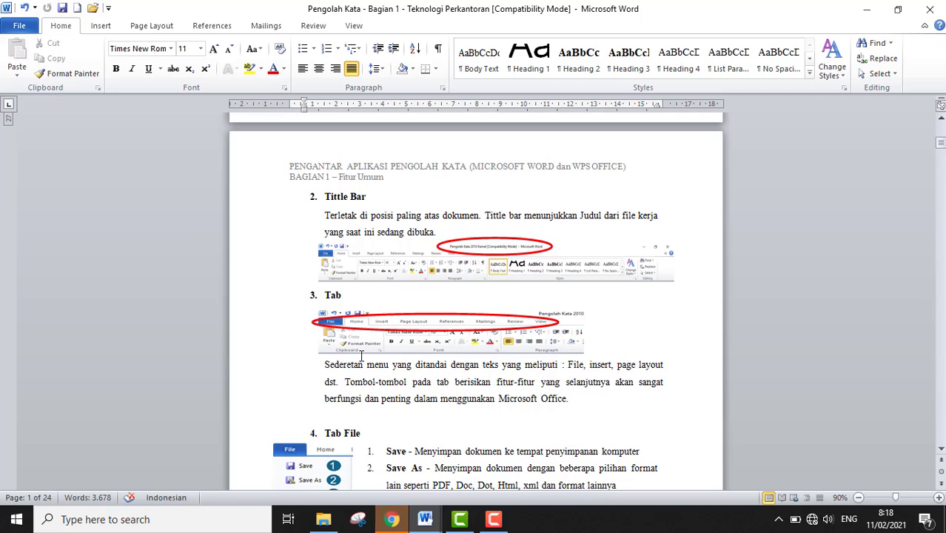
- Read the module's Tab section, examine the Insert, Page Layout and View commands, and continue to the Tab File section
{"action": "left_click_drag", "start_coordinate": [322, 366], "coordinate": [568, 399]}
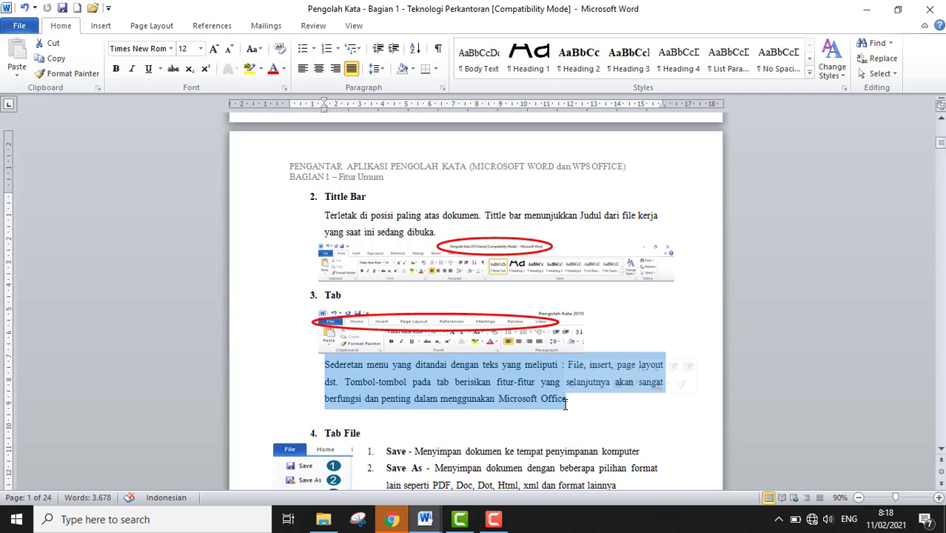
{"action": "left_click", "coordinate": [629, 348]}
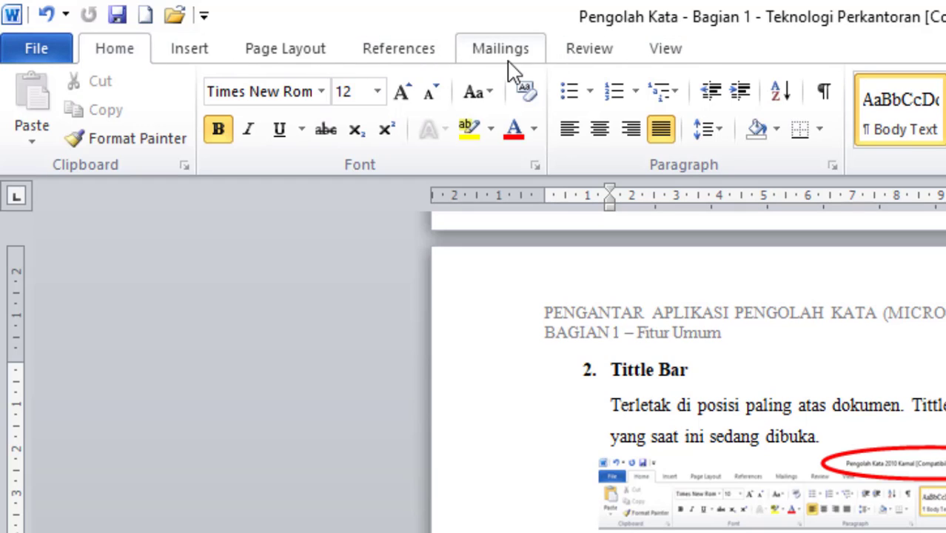
{"action": "left_click", "coordinate": [181, 49]}
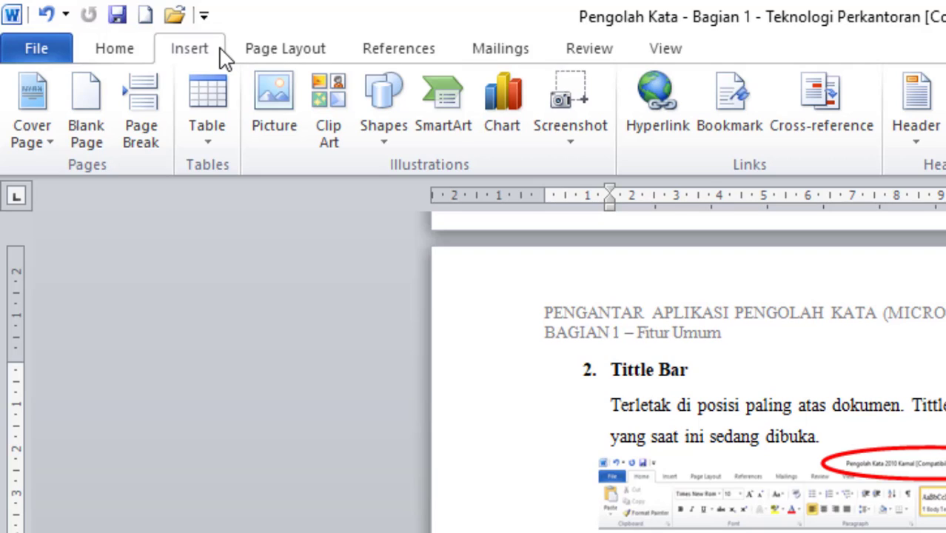
{"action": "left_click", "coordinate": [289, 50]}
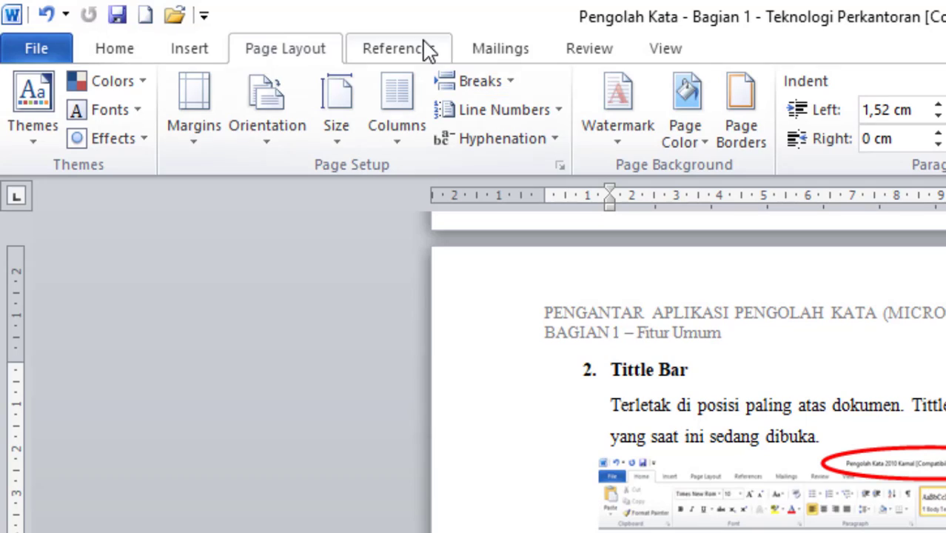
{"action": "left_click", "coordinate": [664, 53]}
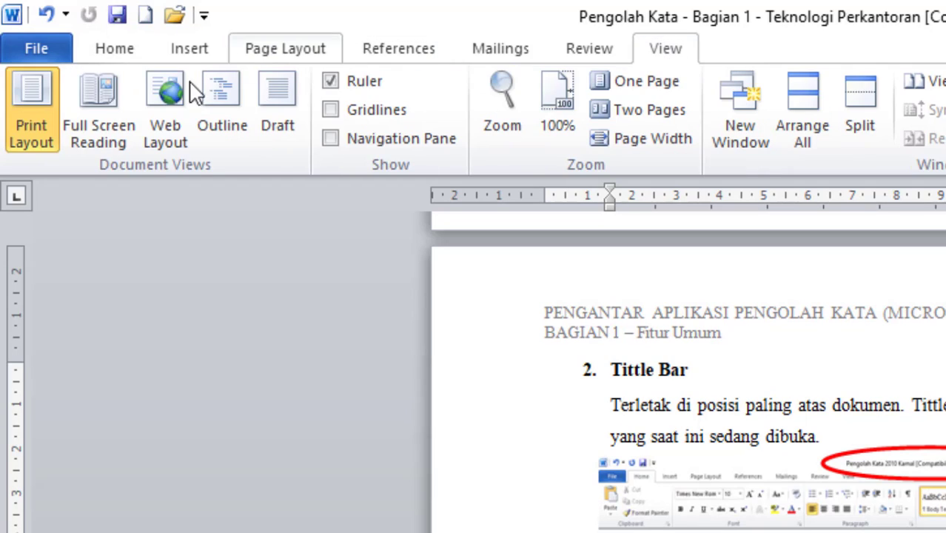
{"action": "left_click", "coordinate": [111, 46]}
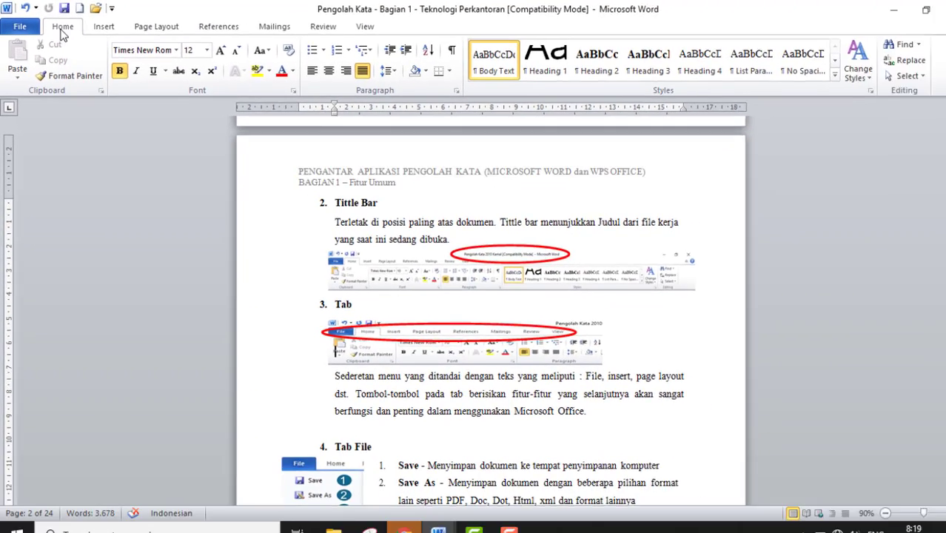
{"action": "scroll", "coordinate": [339, 222], "scroll_direction": "down", "scroll_amount": 6}
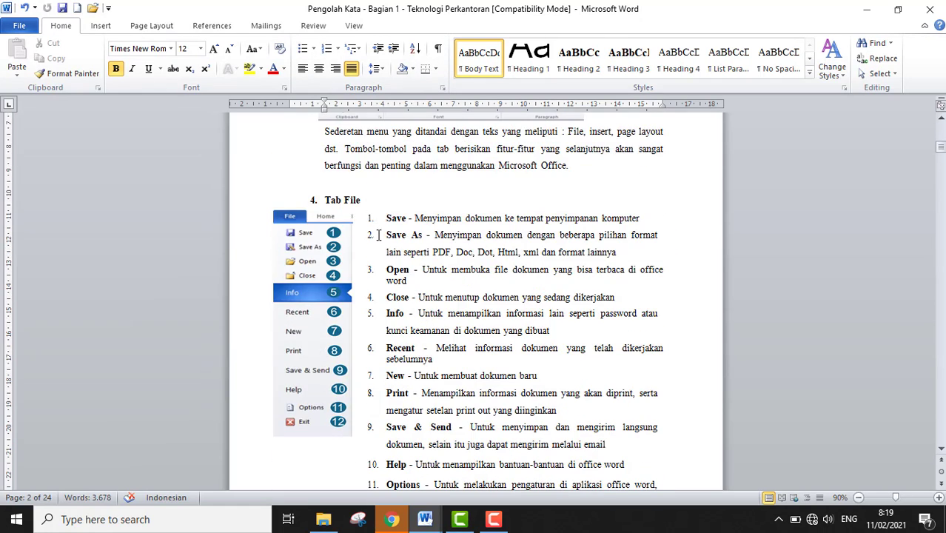
- Read the Tab File section and examine the file formats offered by Save As, keep Word Document, and cancel the save
{"action": "scroll", "coordinate": [379, 234], "scroll_direction": "down", "scroll_amount": 1}
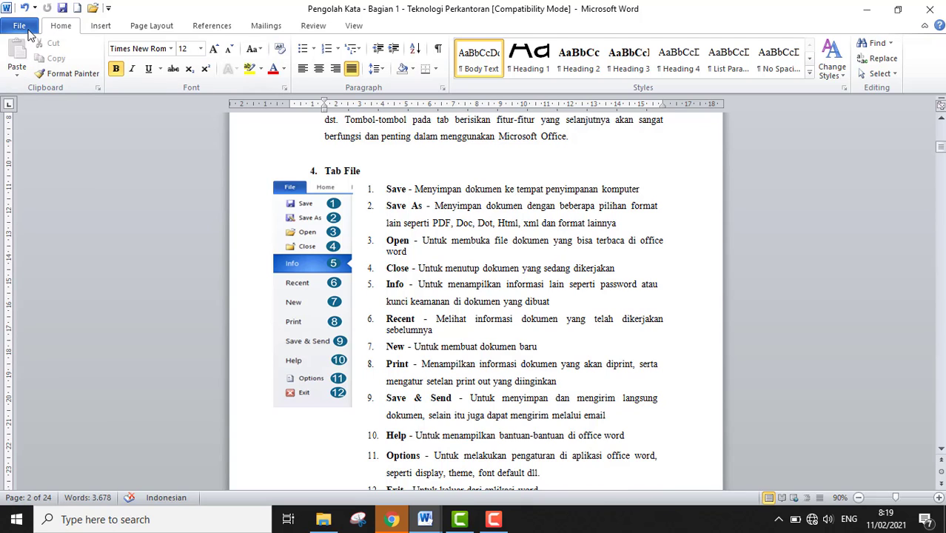
{"action": "left_click", "coordinate": [23, 27]}
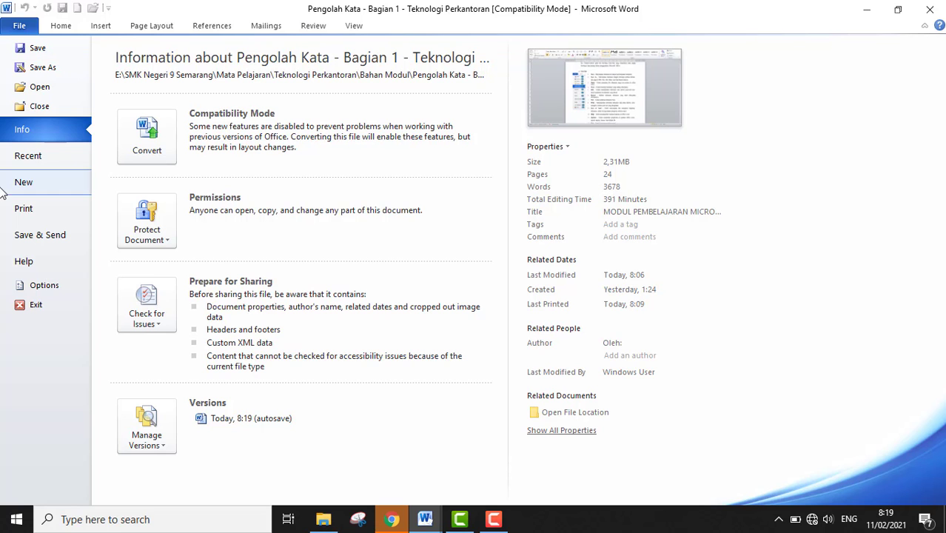
{"action": "left_click", "coordinate": [42, 65]}
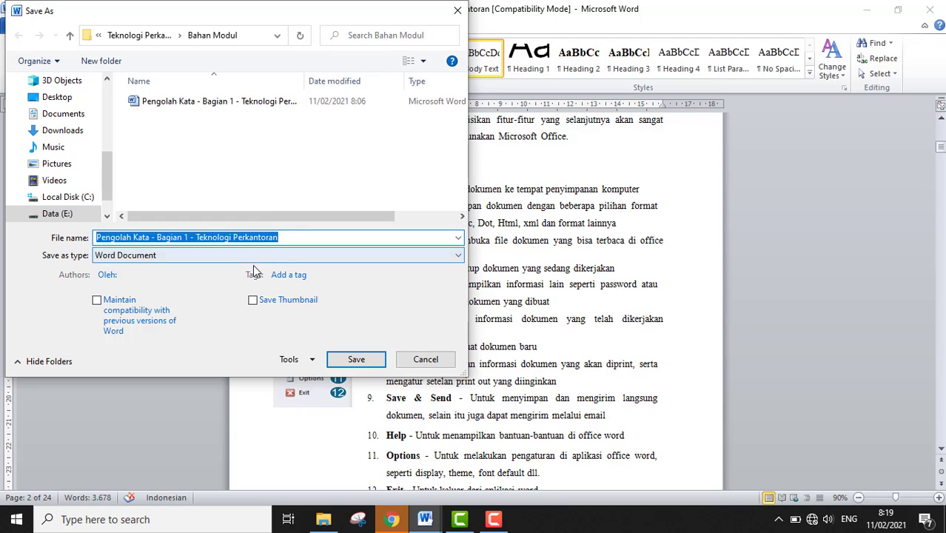
{"action": "left_click", "coordinate": [252, 255]}
{"action": "left_click", "coordinate": [228, 256]}
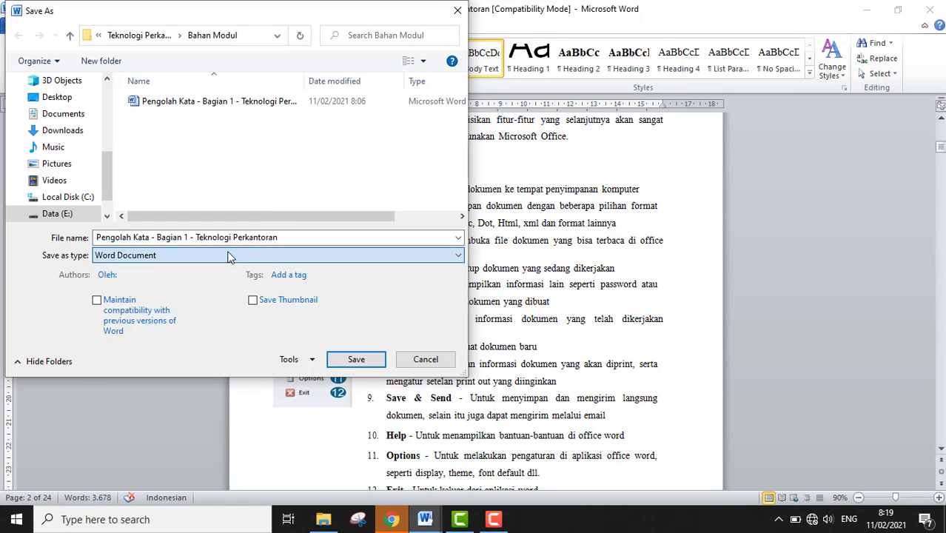
{"action": "key", "text": "Escape"}
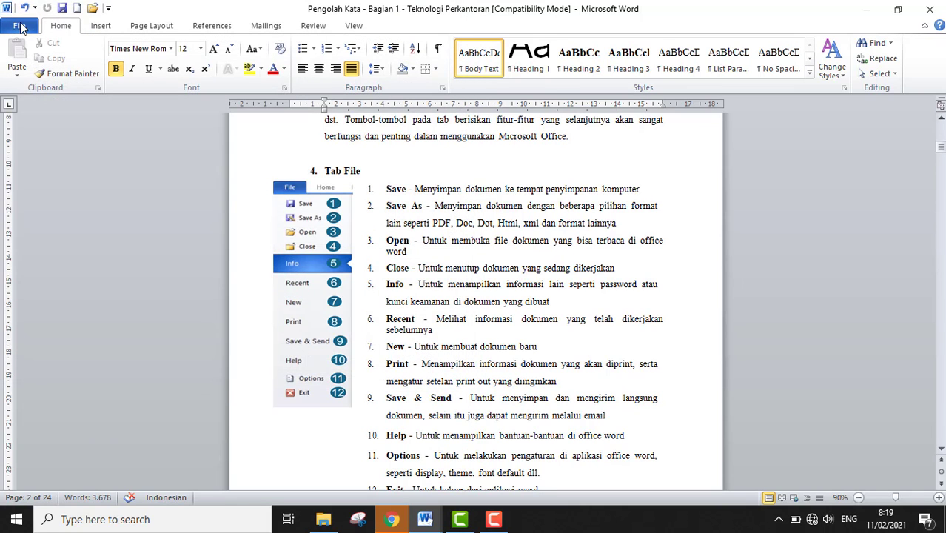
{"action": "left_click", "coordinate": [20, 28]}
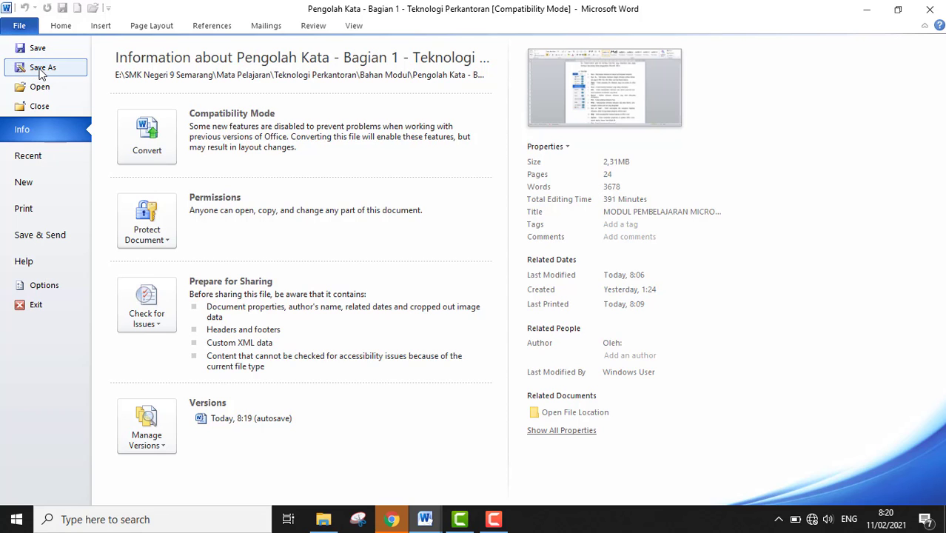
{"action": "left_click", "coordinate": [42, 68]}
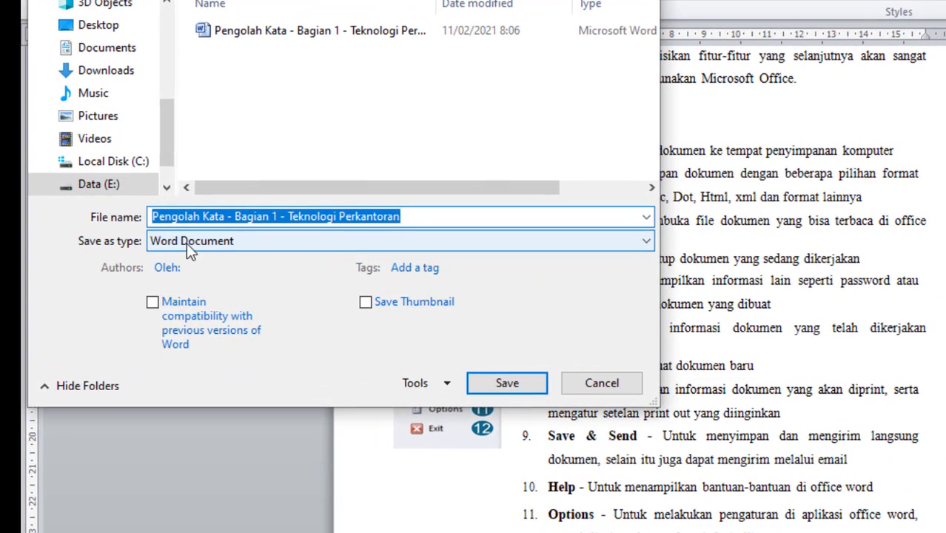
{"action": "left_click", "coordinate": [187, 242]}
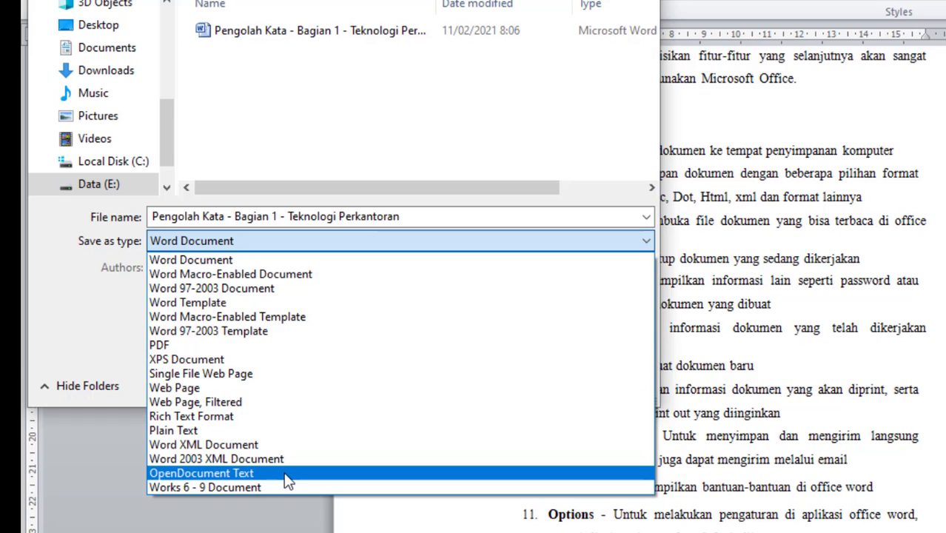
{"action": "left_click", "coordinate": [193, 259]}
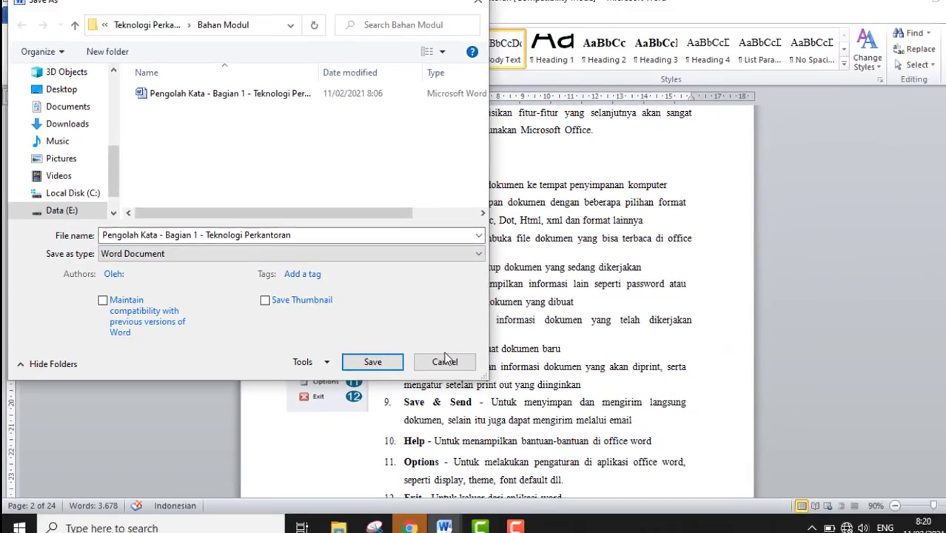
{"action": "left_click", "coordinate": [576, 379]}
- Start opening a document and browse the Data (E:) drive to the SMK Negeri 9 Semarang folder
{"action": "left_click", "coordinate": [19, 26]}
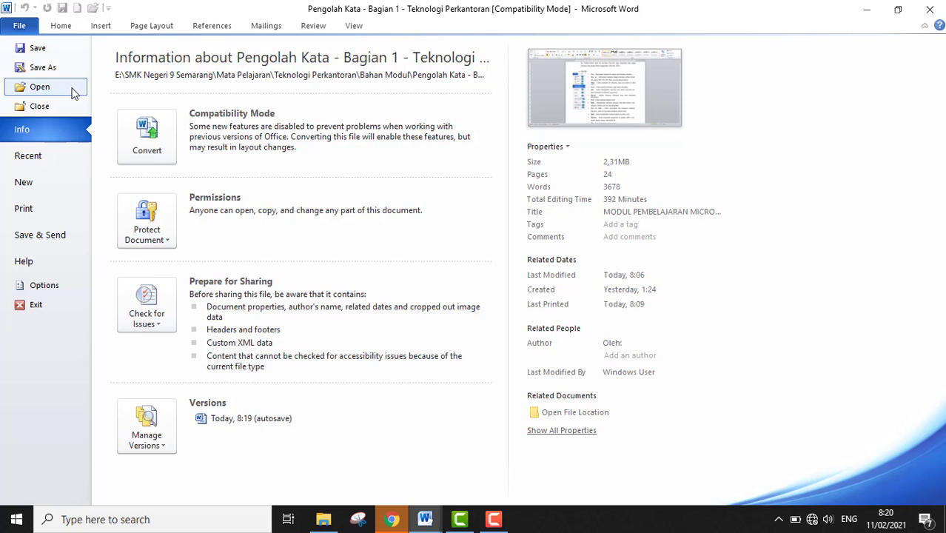
{"action": "left_click", "coordinate": [72, 88]}
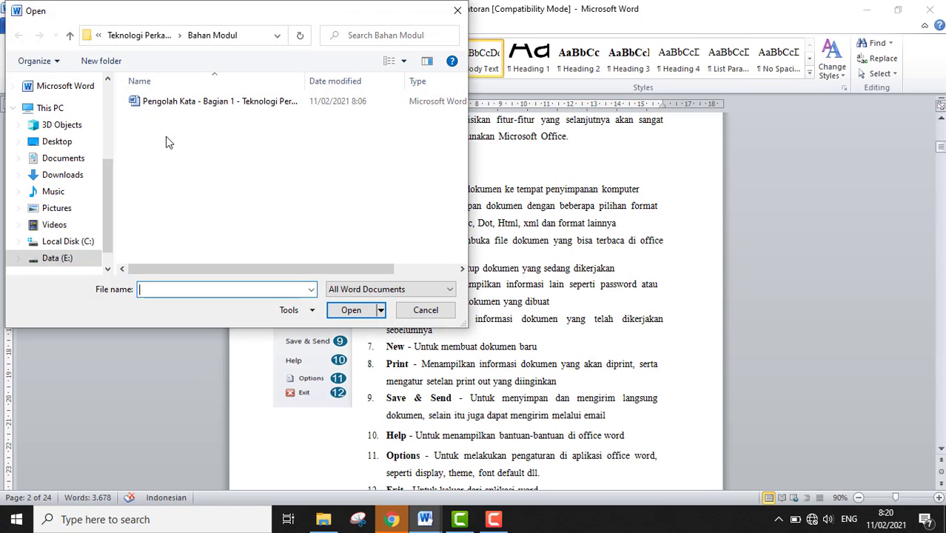
{"action": "left_click", "coordinate": [79, 261]}
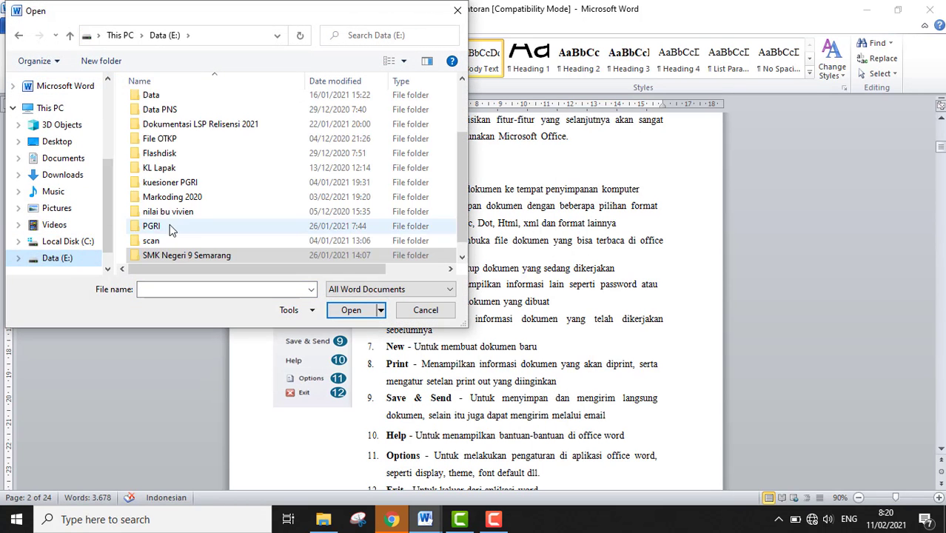
{"action": "scroll", "coordinate": [168, 229], "scroll_direction": "down", "scroll_amount": 1}
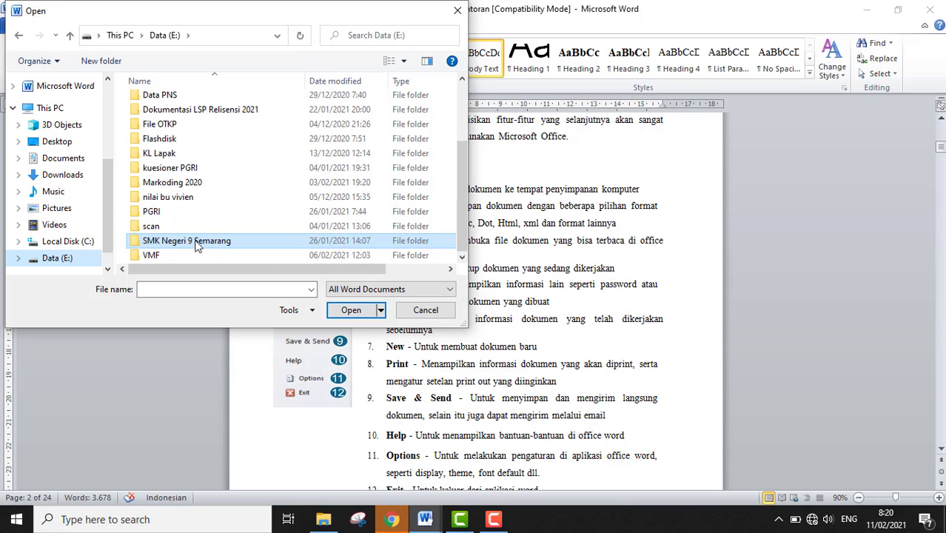
{"action": "double_click", "coordinate": [197, 241]}
{"action": "scroll", "coordinate": [196, 233], "scroll_direction": "down", "scroll_amount": 2}
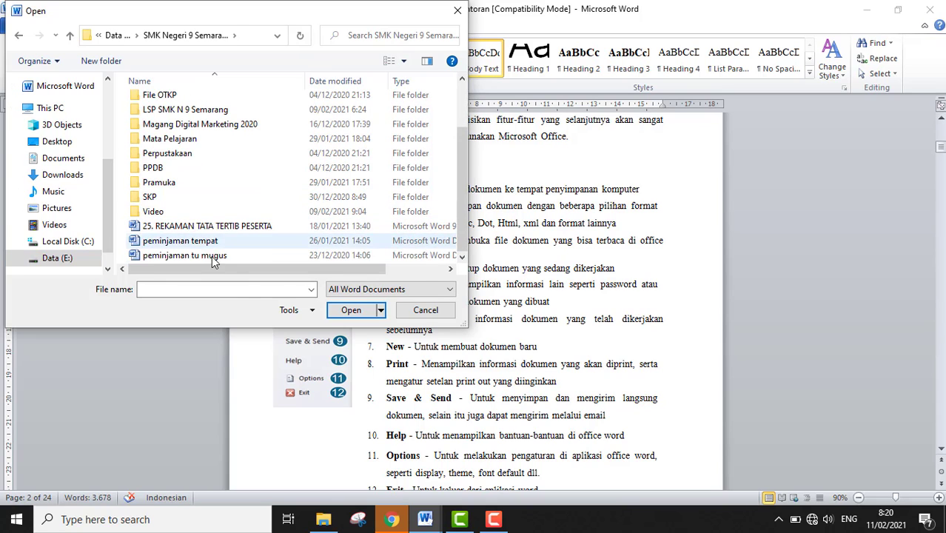
{"action": "left_click", "coordinate": [20, 37]}
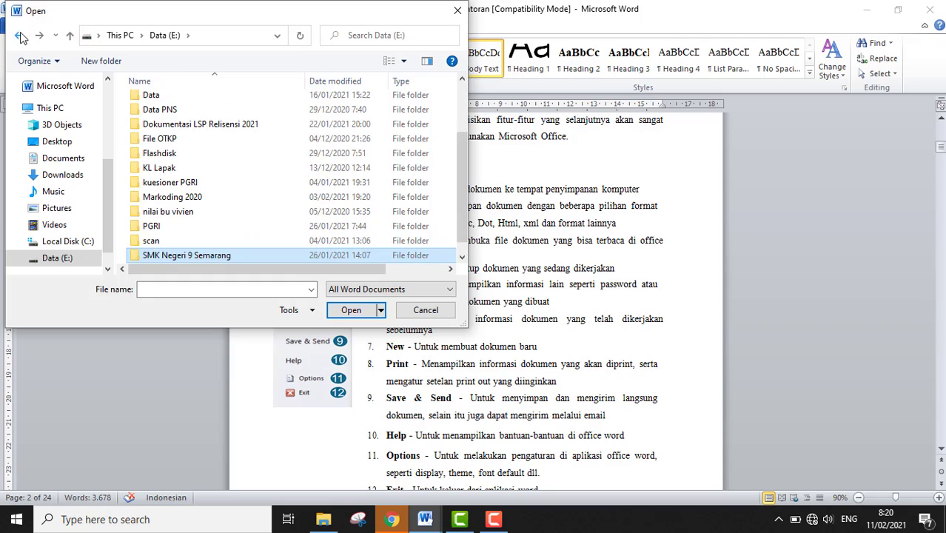
{"action": "double_click", "coordinate": [159, 251]}
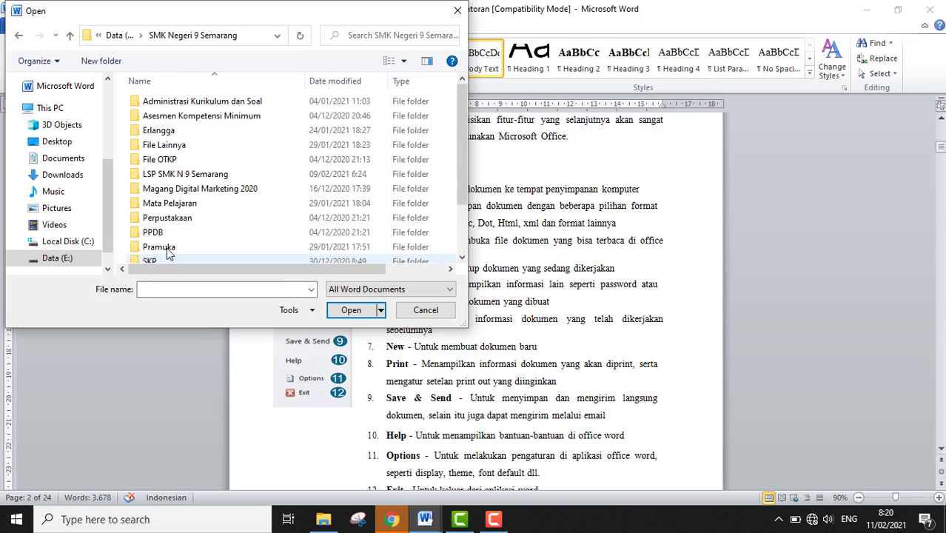
- Browse through Mata Pelajaran and Teknologi Perkantoran to Bahan Modul, select the Pengolah Kata - Bagian 1 document, and cancel opening it
{"action": "double_click", "coordinate": [189, 204]}
{"action": "scroll", "coordinate": [206, 170], "scroll_direction": "down", "scroll_amount": 4}
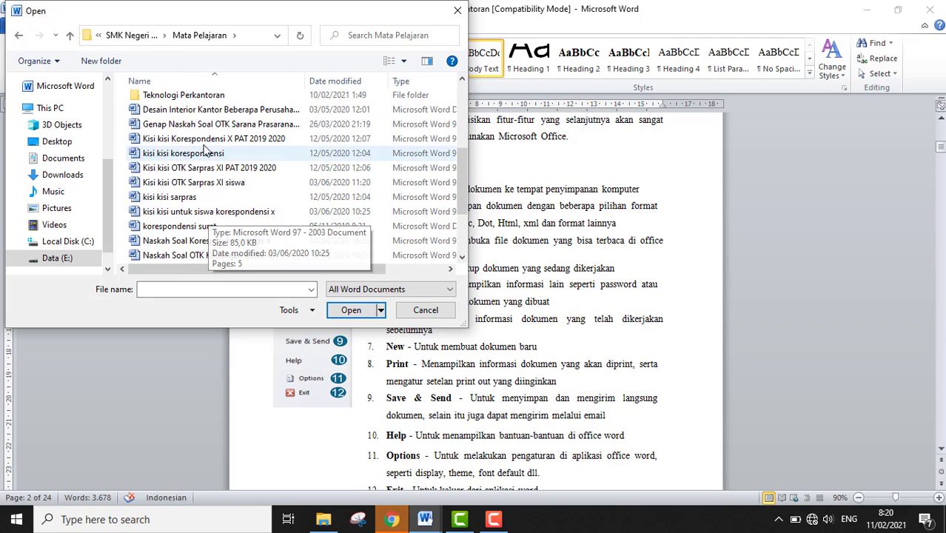
{"action": "scroll", "coordinate": [205, 150], "scroll_direction": "up", "scroll_amount": 1}
{"action": "double_click", "coordinate": [198, 125]}
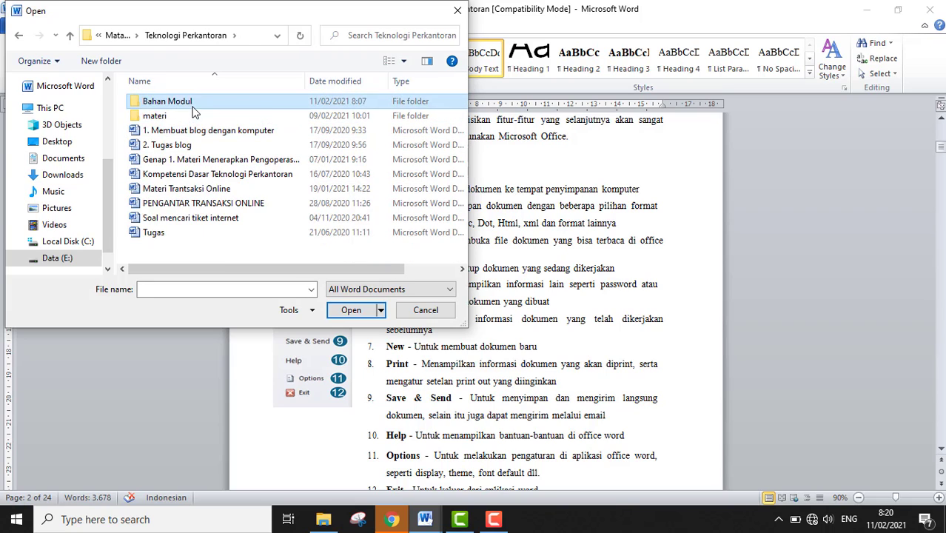
{"action": "double_click", "coordinate": [178, 104]}
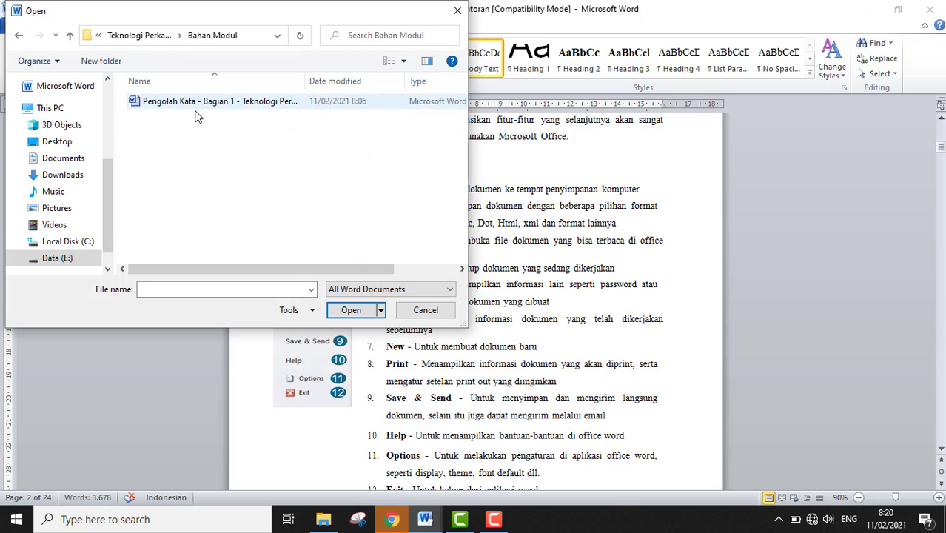
{"action": "left_click", "coordinate": [238, 111]}
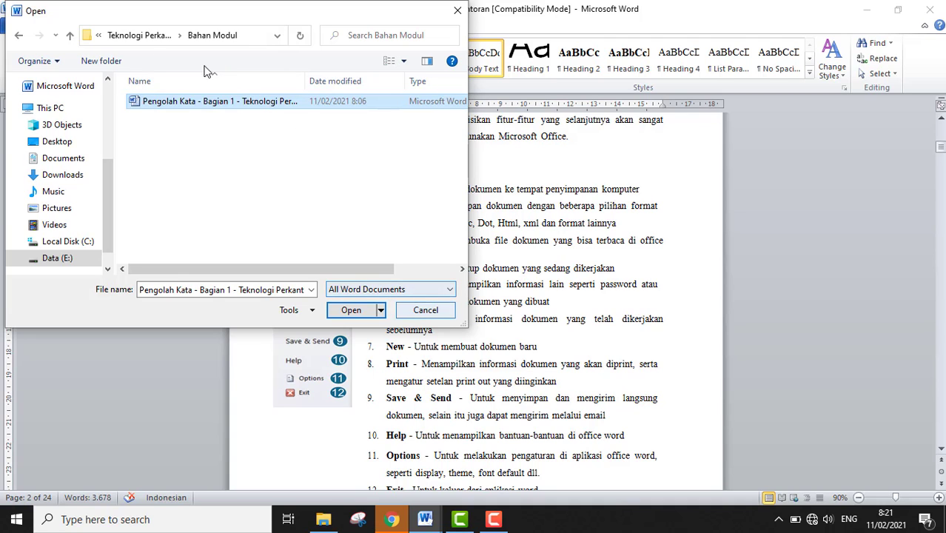
{"action": "left_click", "coordinate": [426, 310]}
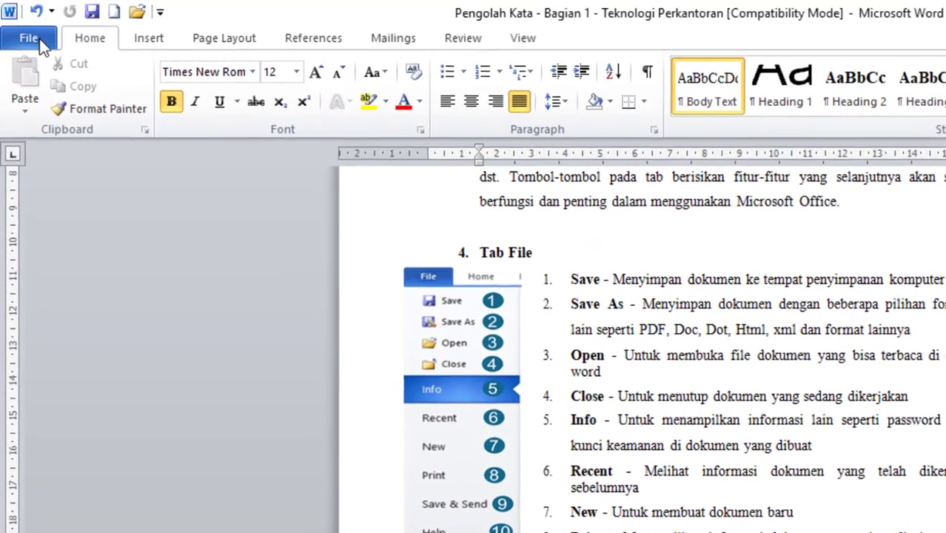
- Start closing the Pengolah Kata module and cancel at the save-changes prompt to keep it open
{"action": "left_click", "coordinate": [26, 28]}
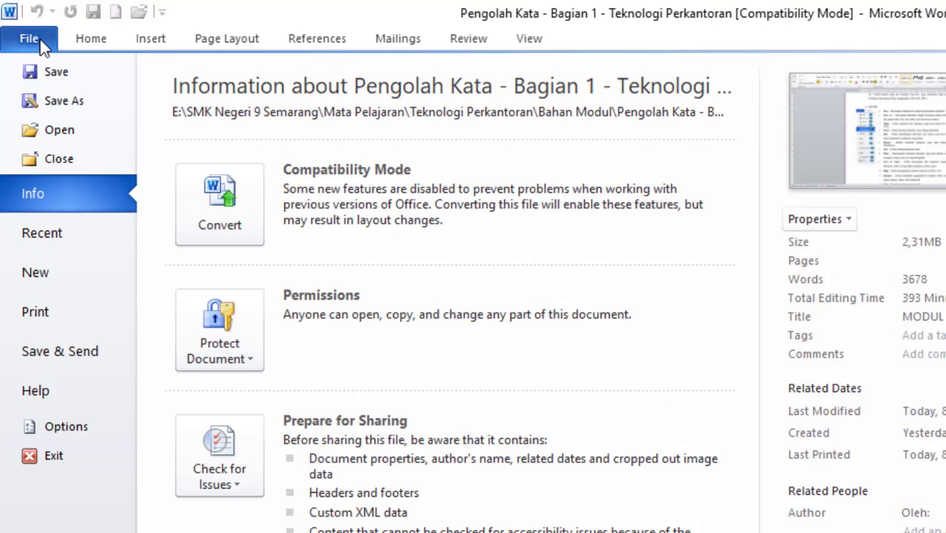
{"action": "left_click", "coordinate": [93, 161]}
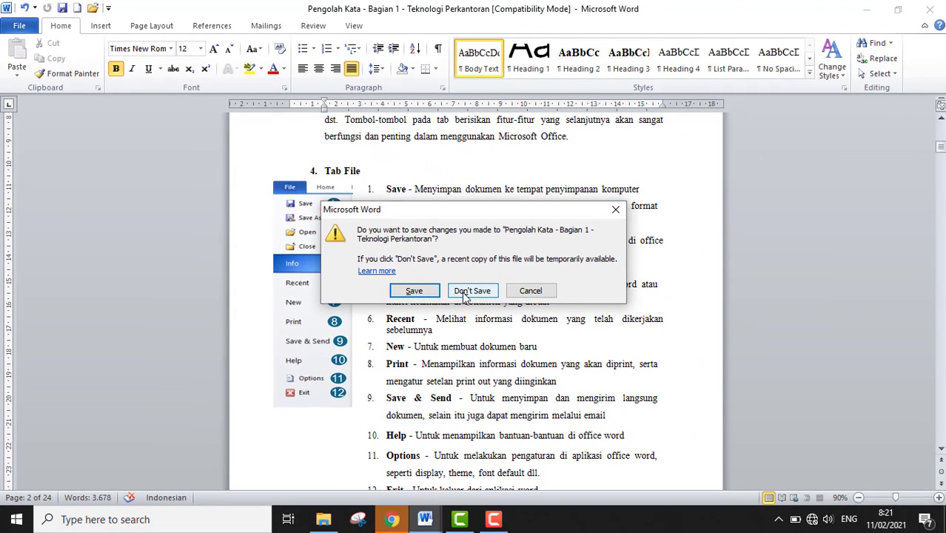
{"action": "left_click", "coordinate": [551, 291]}
{"action": "left_click", "coordinate": [552, 284]}
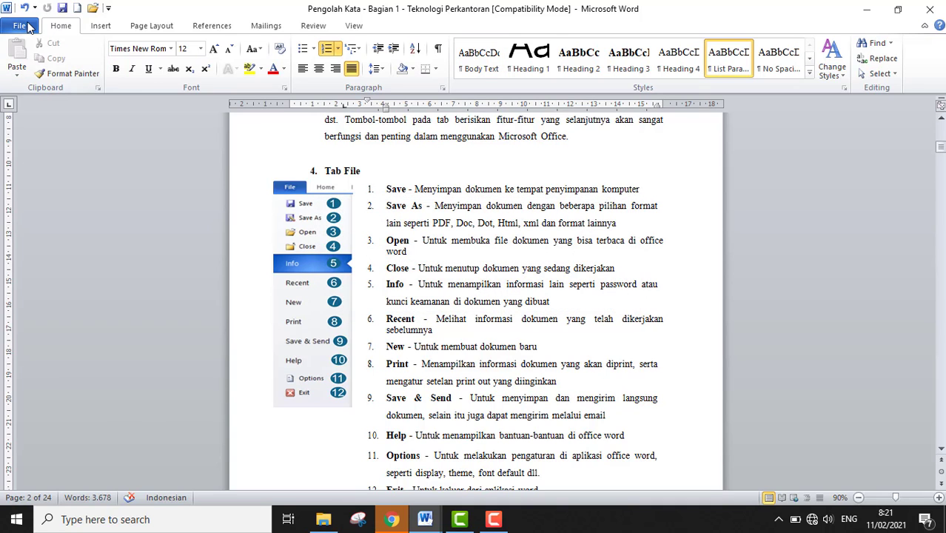
- Examine the module's document information and its Protect Document options, including Encrypt with Password, without applying any
{"action": "left_click", "coordinate": [20, 26]}
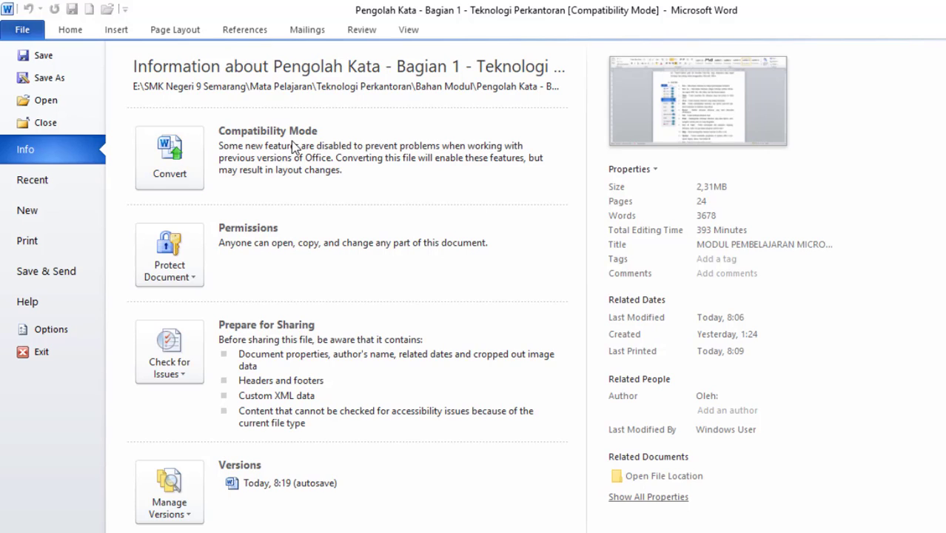
{"action": "left_click", "coordinate": [198, 273]}
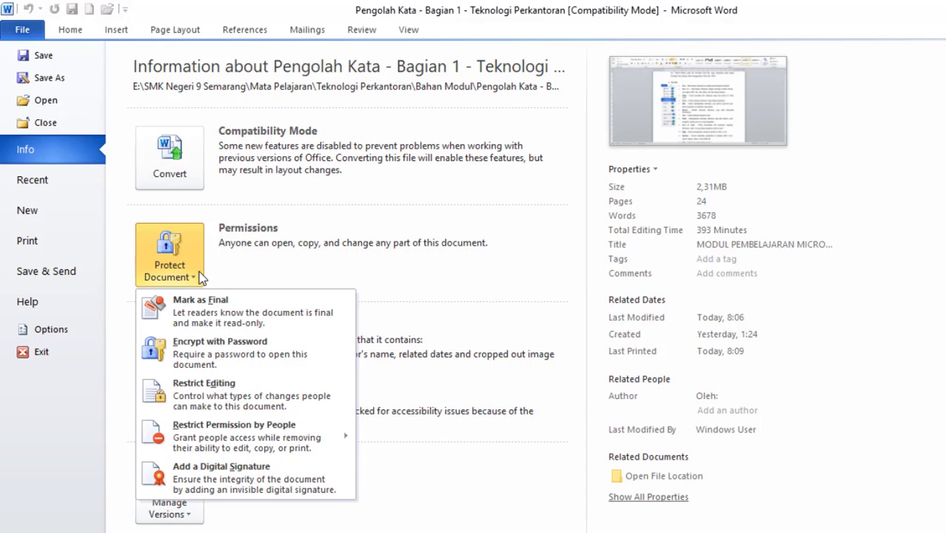
{"action": "left_click", "coordinate": [231, 260]}
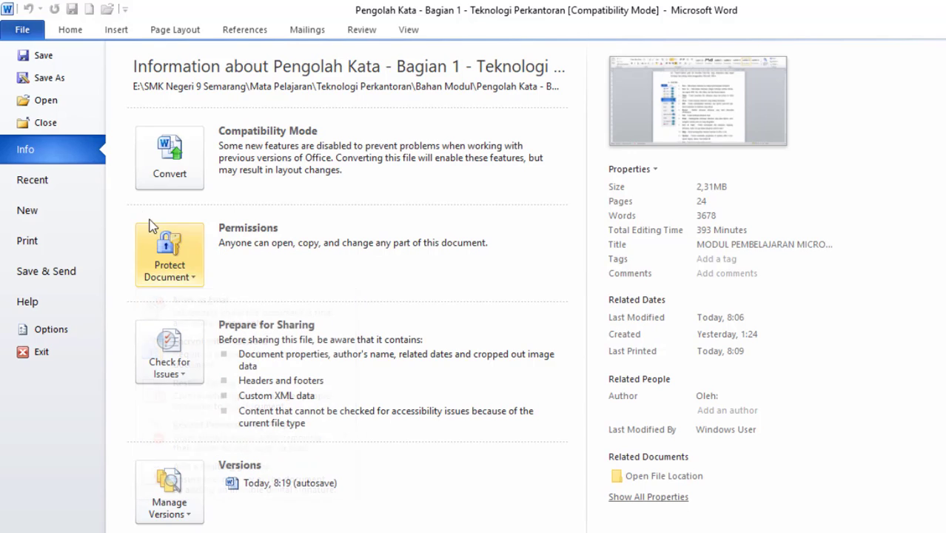
{"action": "left_click", "coordinate": [190, 274]}
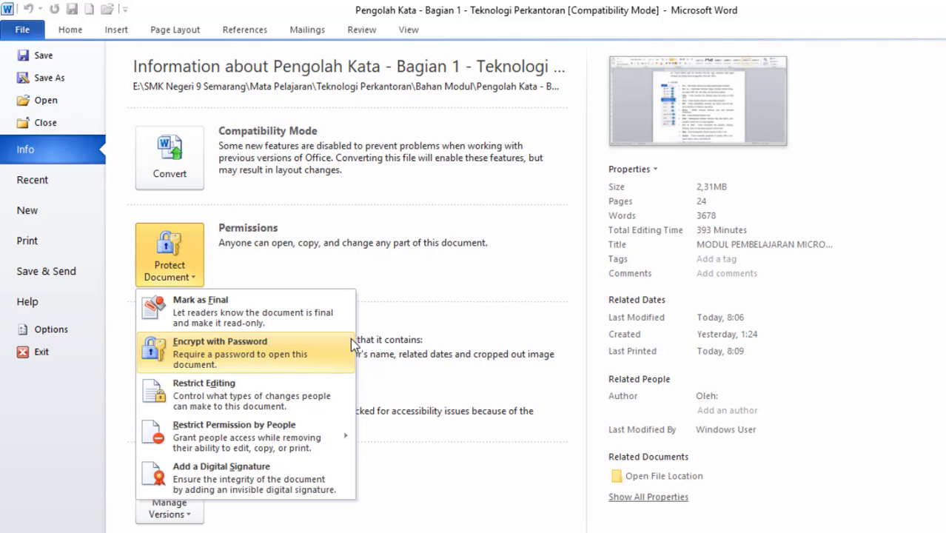
{"action": "left_click", "coordinate": [438, 299]}
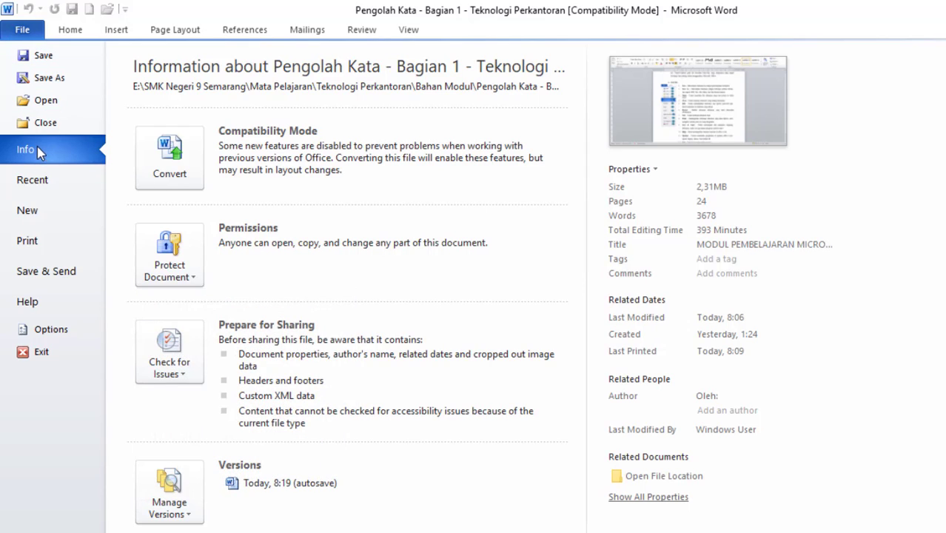
- Examine the recent documents and places, and look through the available templates for new documents
{"action": "left_click", "coordinate": [33, 182]}
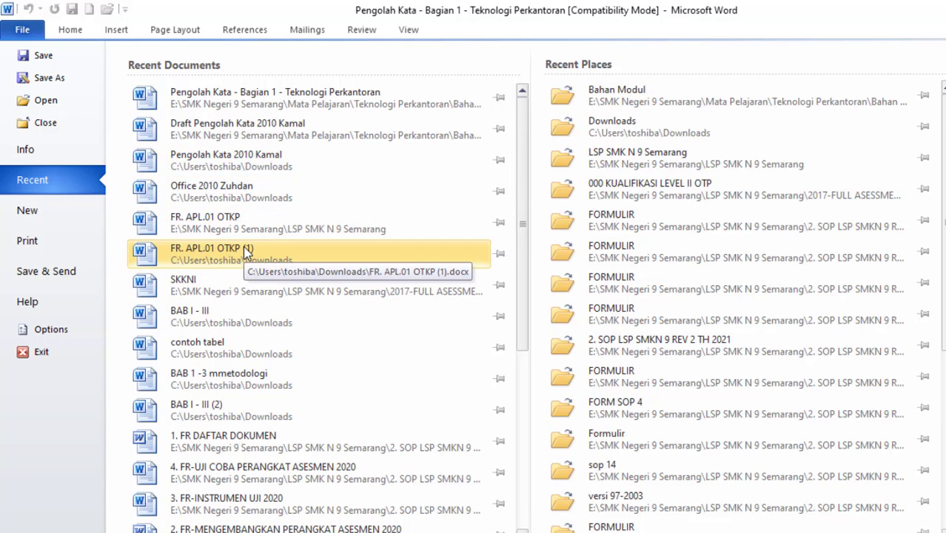
{"action": "left_click", "coordinate": [52, 211]}
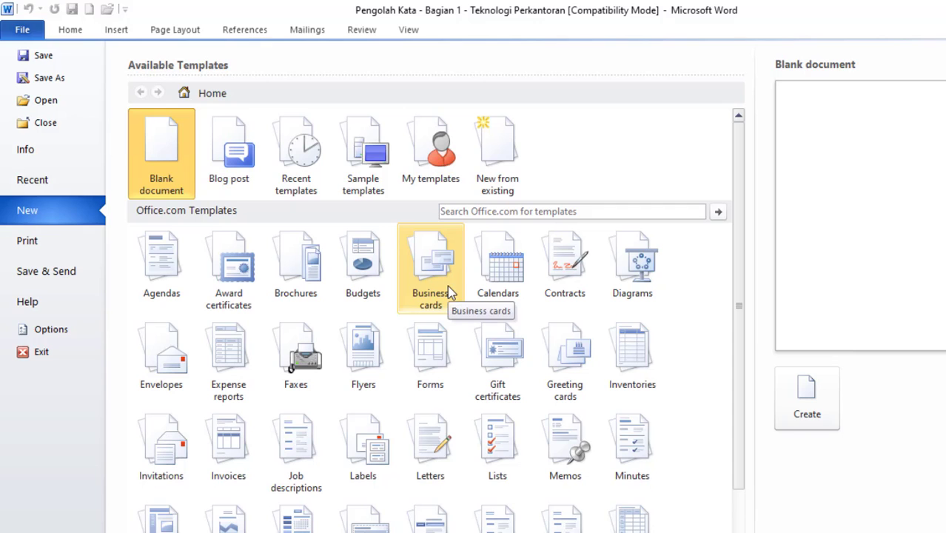
{"action": "scroll", "coordinate": [537, 290], "scroll_direction": "down", "scroll_amount": 3}
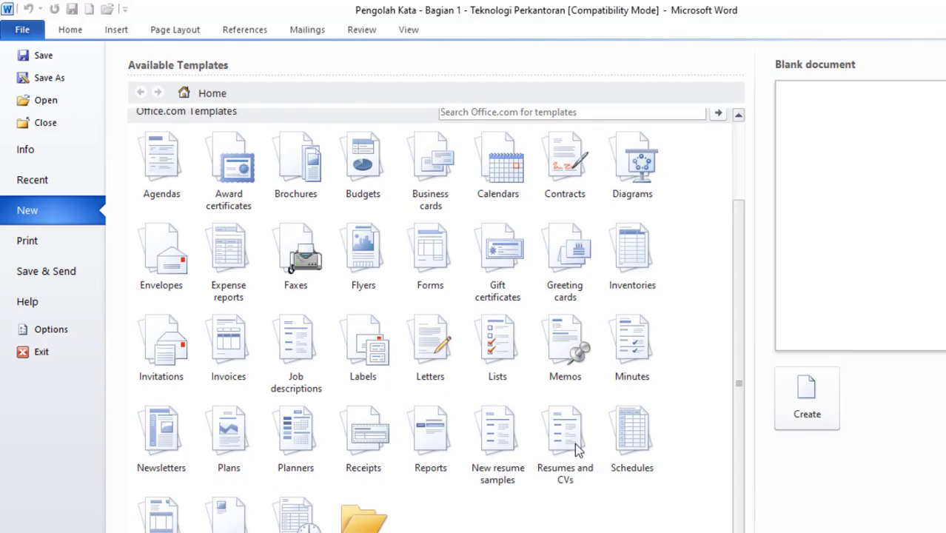
{"action": "scroll", "coordinate": [578, 444], "scroll_direction": "up", "scroll_amount": 3}
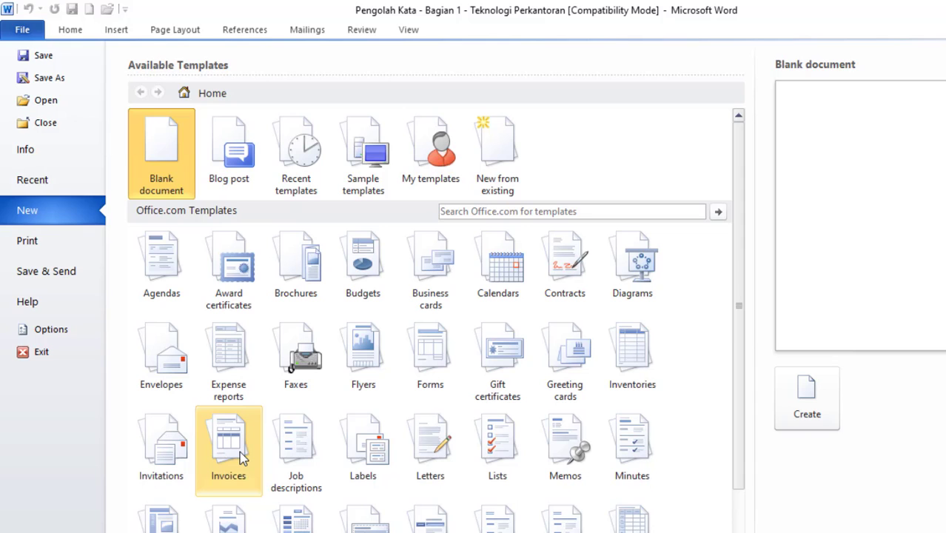
- Examine the module's print settings and the list of available printers, keeping HP LaserJet Pro M12w (Copy 1) selected
{"action": "left_click", "coordinate": [92, 240]}
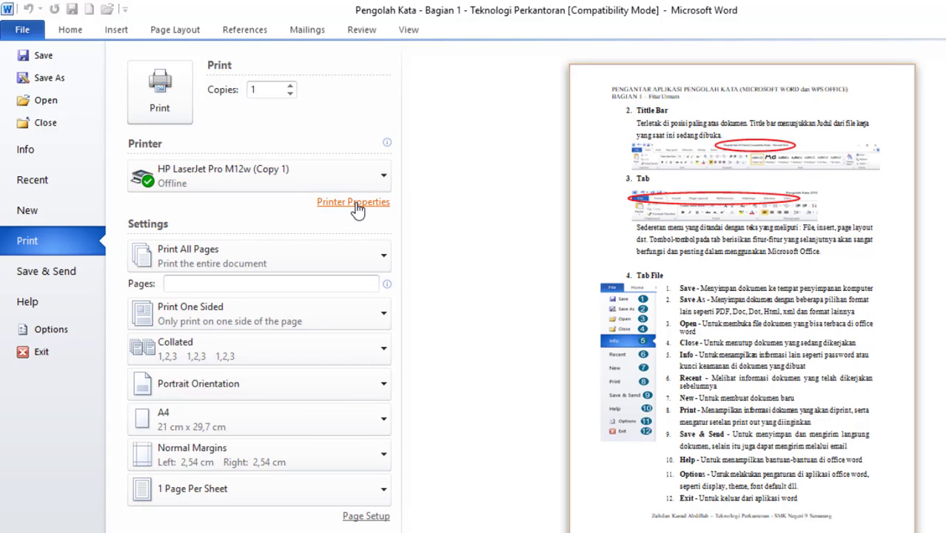
{"action": "mouse_move", "coordinate": [359, 182]}
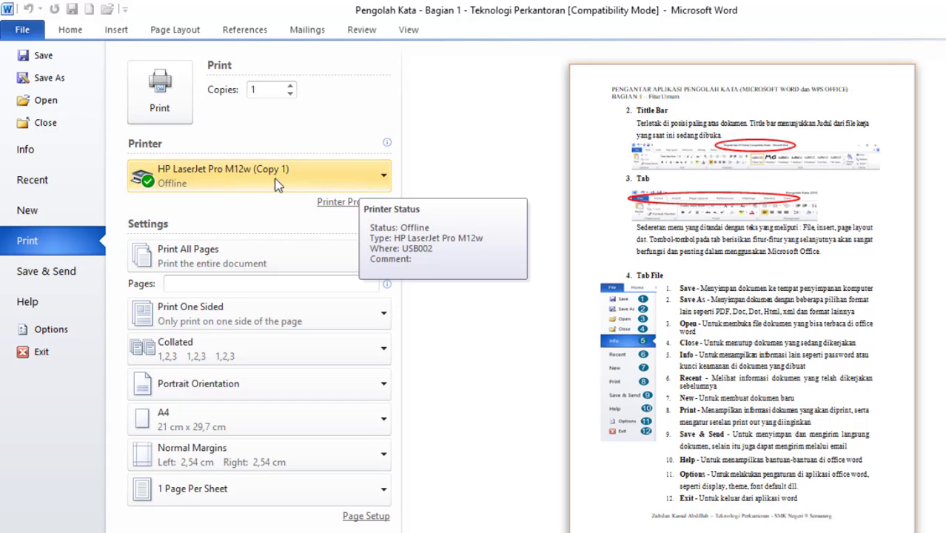
{"action": "left_click", "coordinate": [219, 185]}
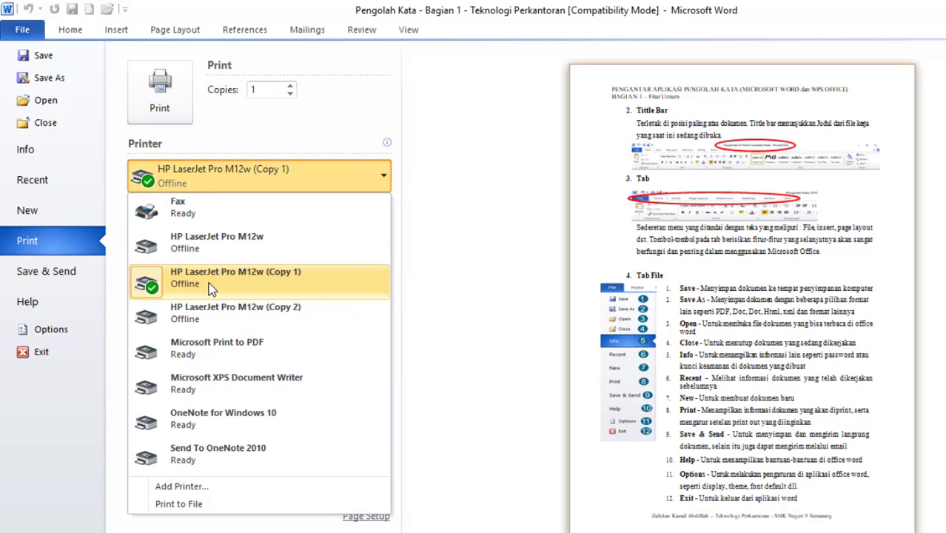
{"action": "left_click", "coordinate": [443, 233]}
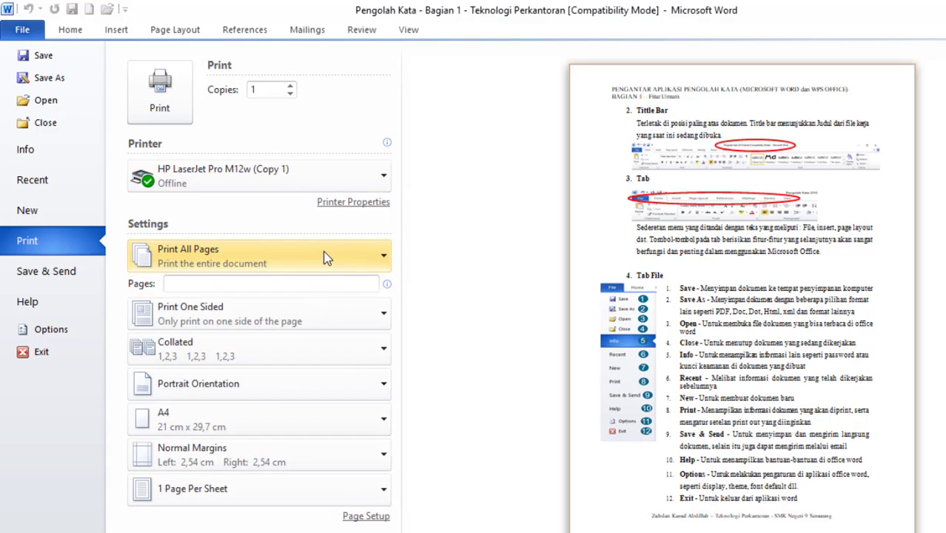
- Look through the printer's Advanced, Paper/Quality, Effects and Finishing properties and close them without making changes
{"action": "left_click", "coordinate": [368, 206]}
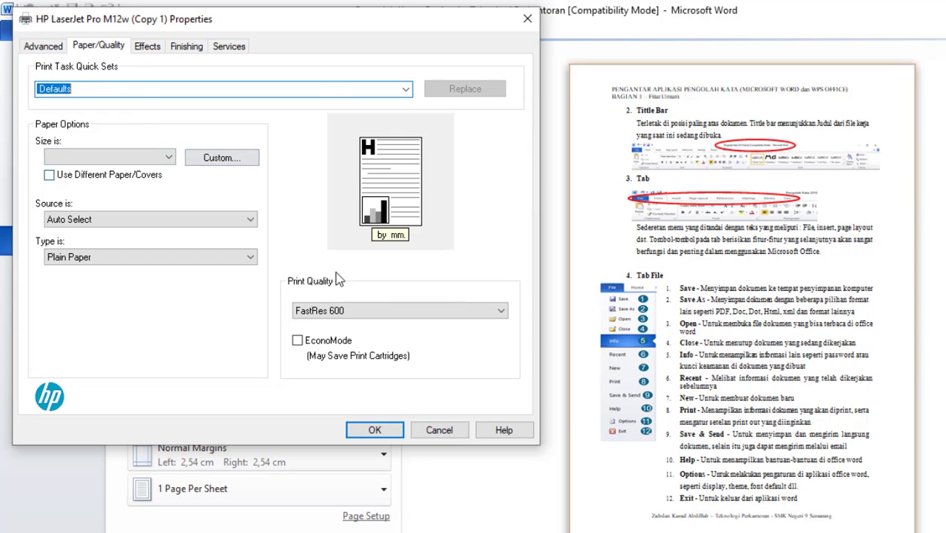
{"action": "left_click", "coordinate": [43, 46]}
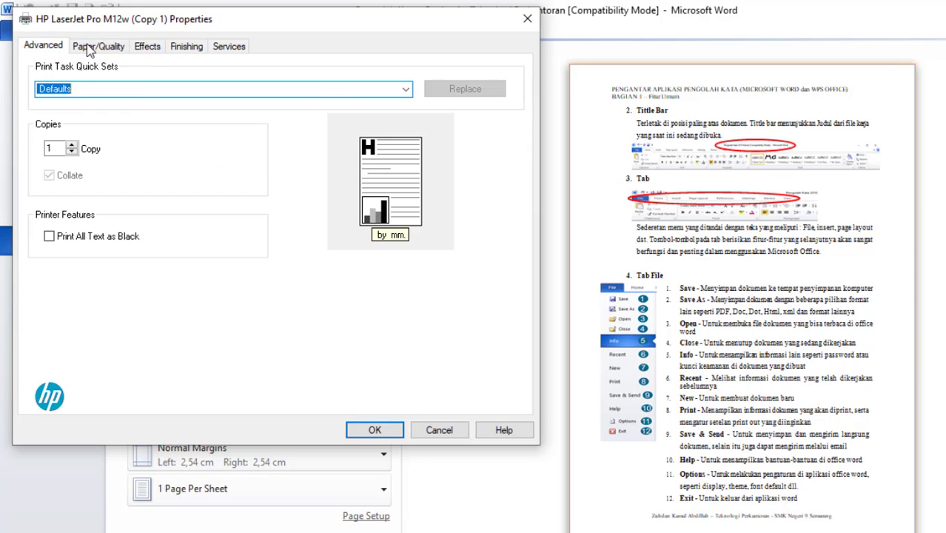
{"action": "left_click", "coordinate": [100, 46]}
{"action": "left_click", "coordinate": [152, 48]}
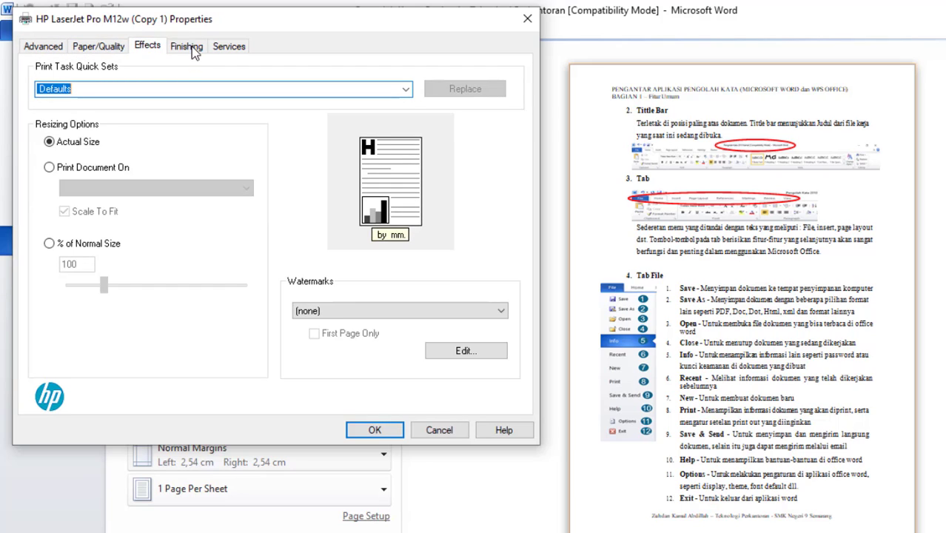
{"action": "left_click", "coordinate": [190, 48]}
{"action": "left_click", "coordinate": [100, 47]}
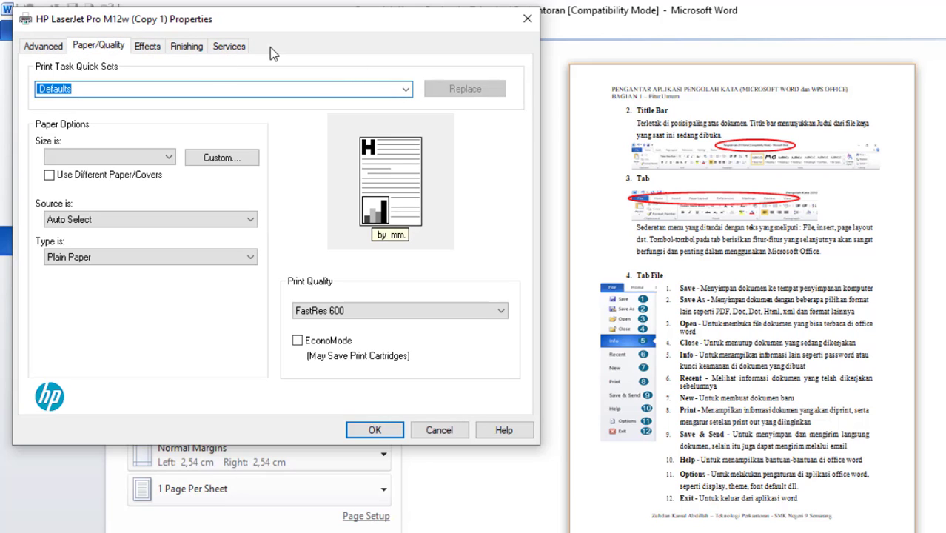
{"action": "left_click", "coordinate": [527, 18]}
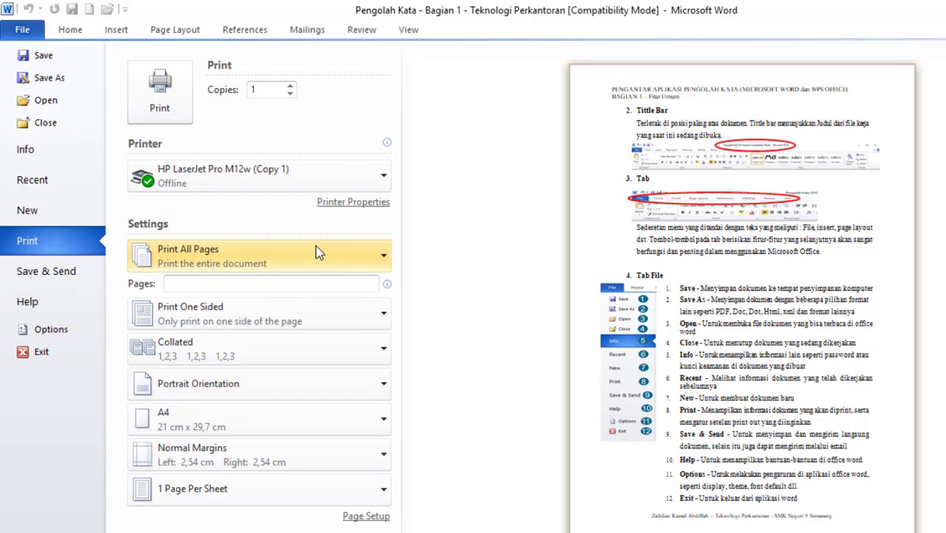
- Examine the Save & Send options for e-mail, web, SharePoint and blog post without using any
{"action": "left_click", "coordinate": [64, 276]}
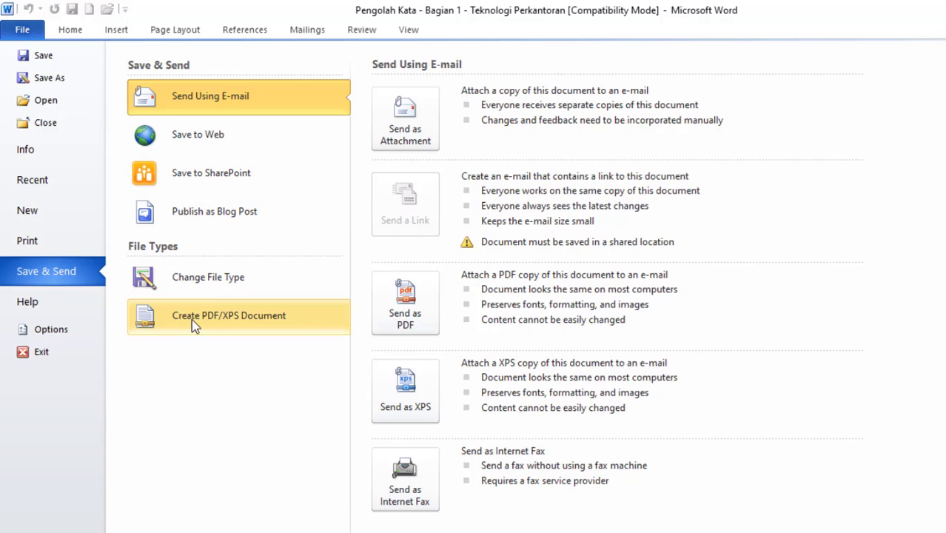
{"action": "left_click", "coordinate": [239, 132]}
{"action": "left_click", "coordinate": [249, 182]}
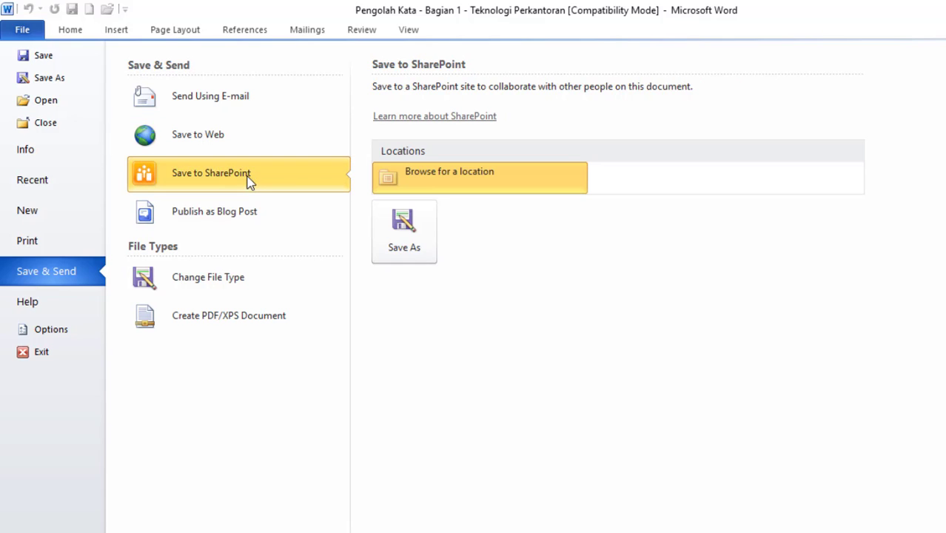
{"action": "left_click", "coordinate": [263, 224]}
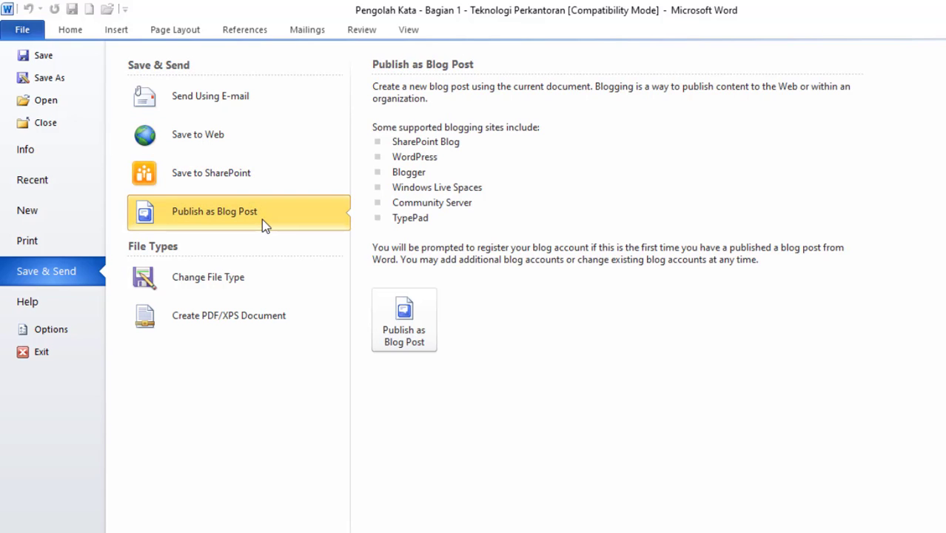
{"action": "left_click", "coordinate": [259, 86]}
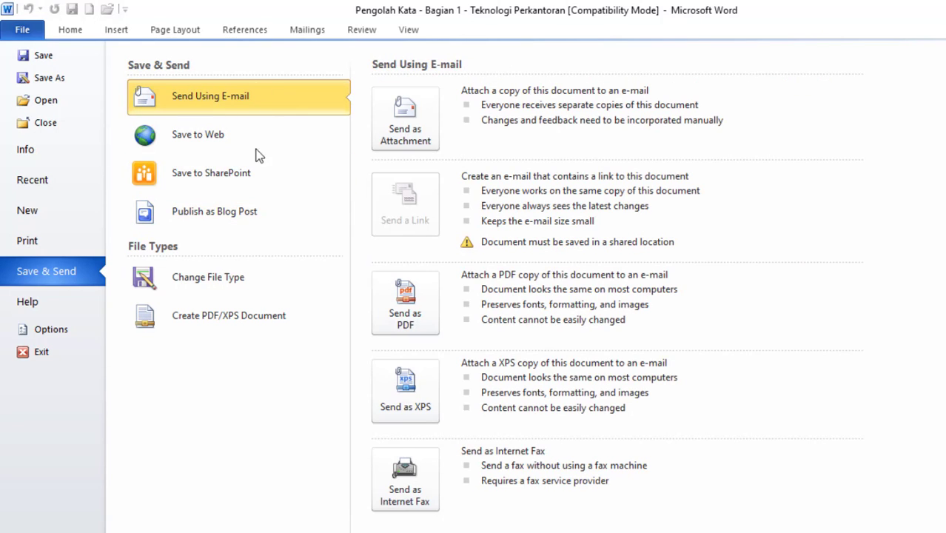
{"action": "left_click", "coordinate": [196, 137]}
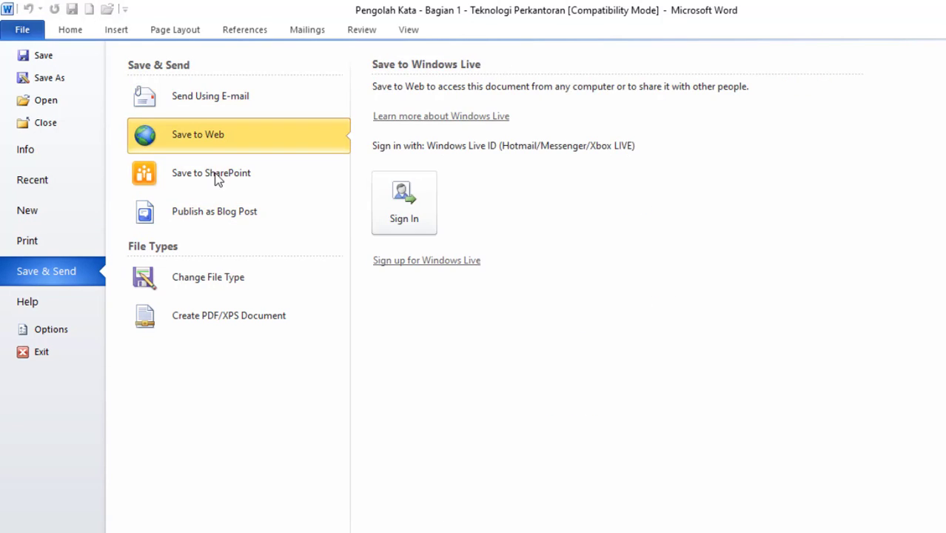
{"action": "left_click", "coordinate": [215, 177]}
{"action": "left_click", "coordinate": [221, 211]}
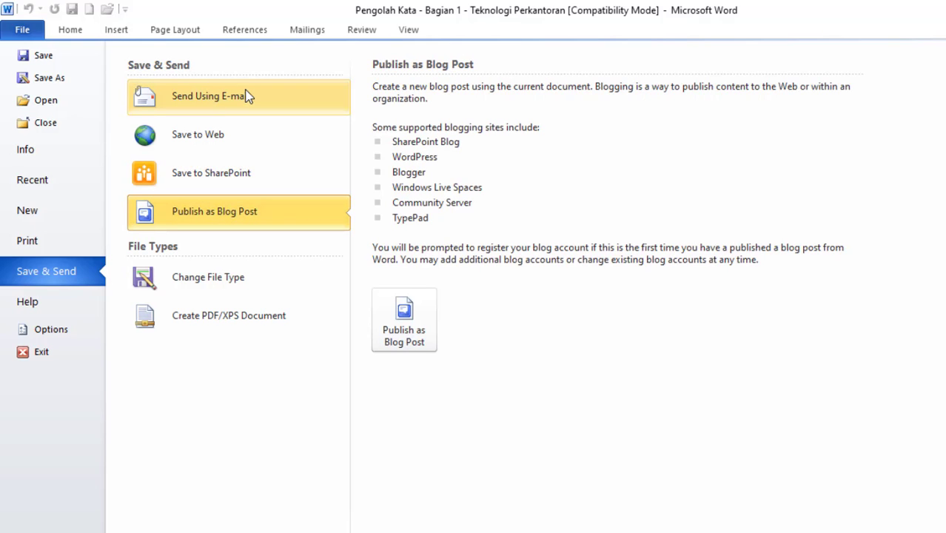
{"action": "left_click", "coordinate": [248, 97]}
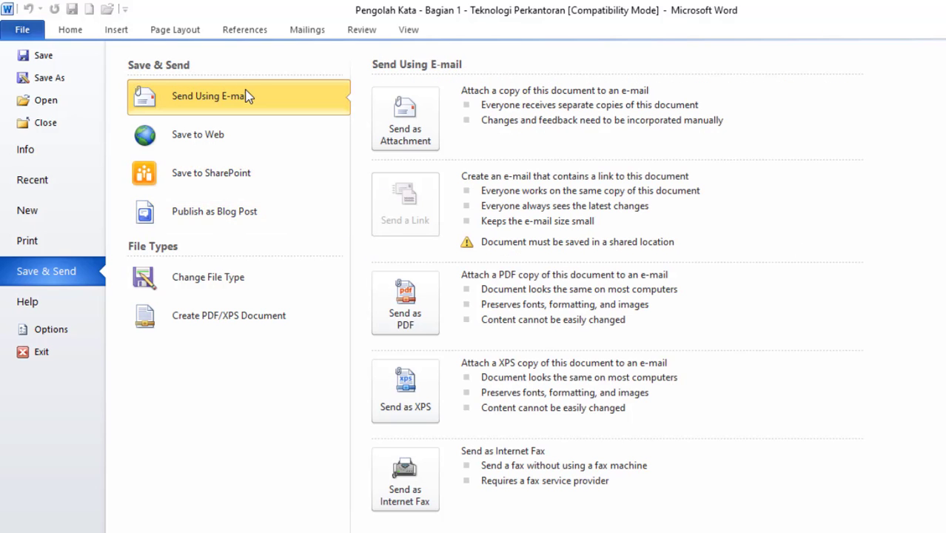
- Look over the Office help information and the Word Options categories, including Language, Advanced, Customize Ribbon and Add-Ins
{"action": "left_click", "coordinate": [12, 310]}
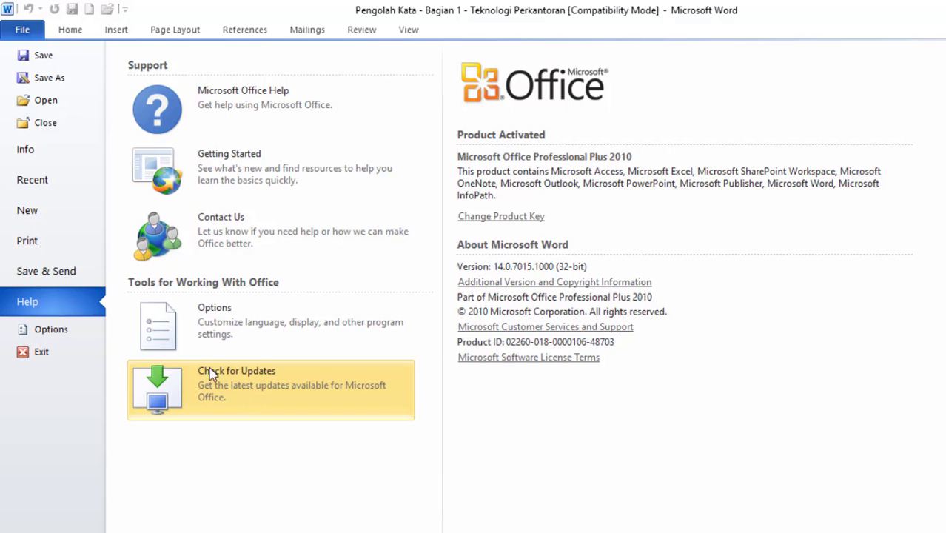
{"action": "key", "text": "Escape"}
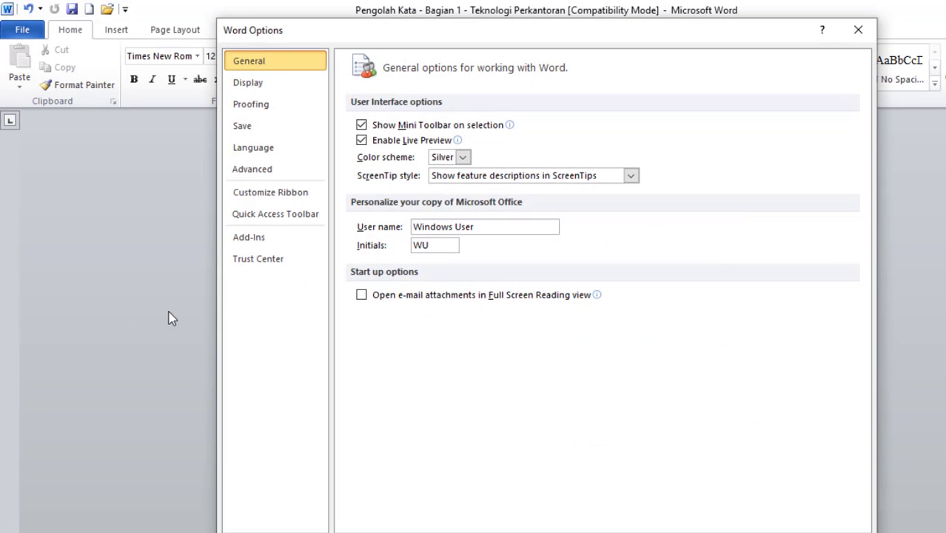
{"action": "left_click", "coordinate": [311, 151]}
{"action": "left_click", "coordinate": [289, 172]}
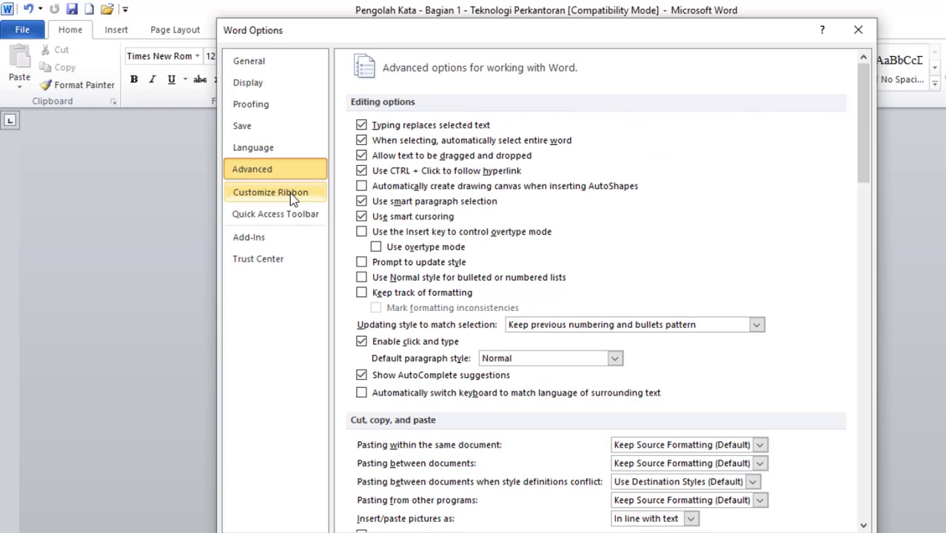
{"action": "left_click", "coordinate": [290, 193]}
{"action": "left_click", "coordinate": [296, 213]}
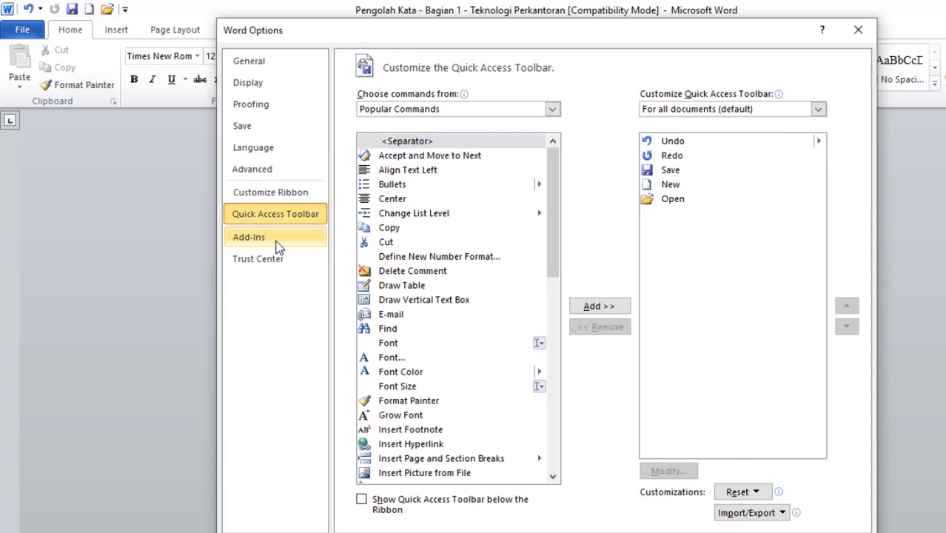
{"action": "left_click", "coordinate": [278, 246]}
- Add the Find command to the Quick Access Toolbar for all documents and apply the options
{"action": "left_click", "coordinate": [283, 217]}
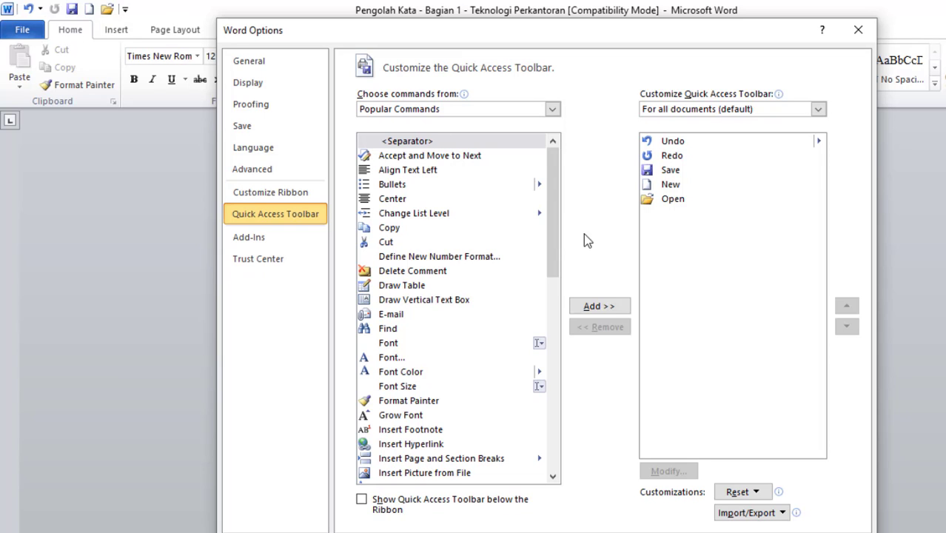
{"action": "scroll", "coordinate": [444, 305], "scroll_direction": "down", "scroll_amount": 7}
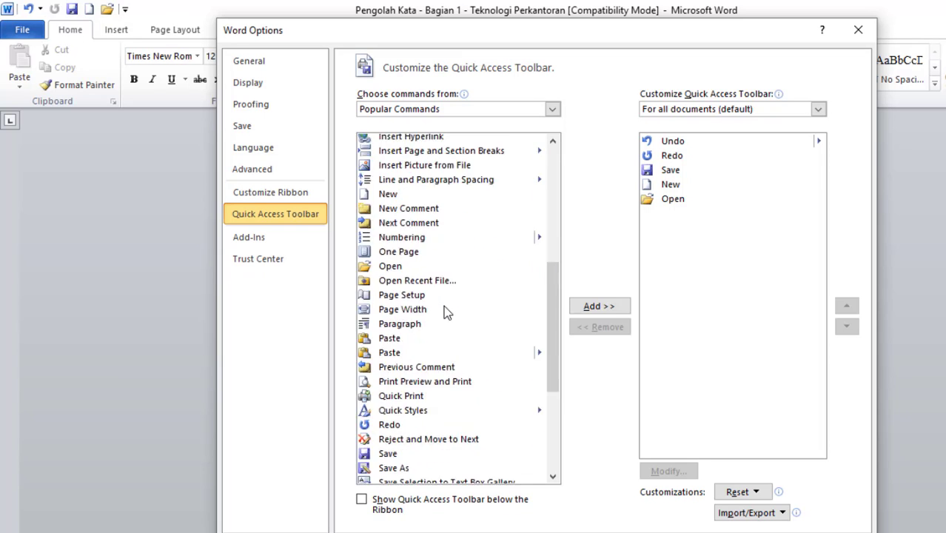
{"action": "scroll", "coordinate": [444, 305], "scroll_direction": "up", "scroll_amount": 3}
{"action": "left_click", "coordinate": [404, 176]}
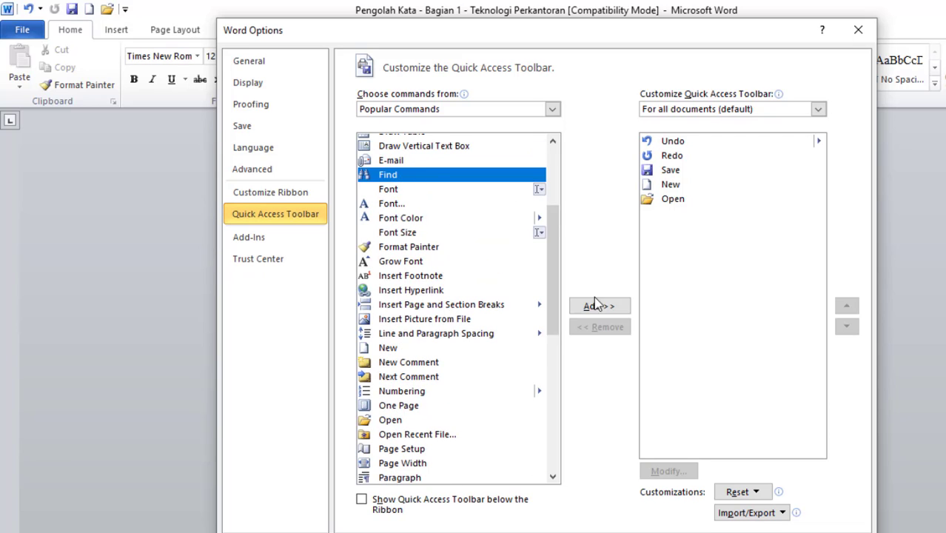
{"action": "left_click", "coordinate": [600, 308]}
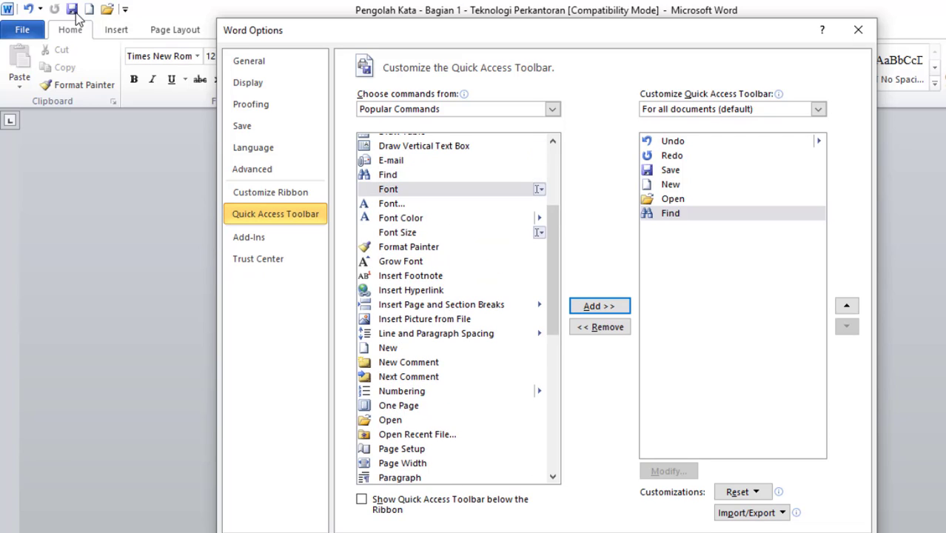
{"action": "left_click", "coordinate": [764, 532]}
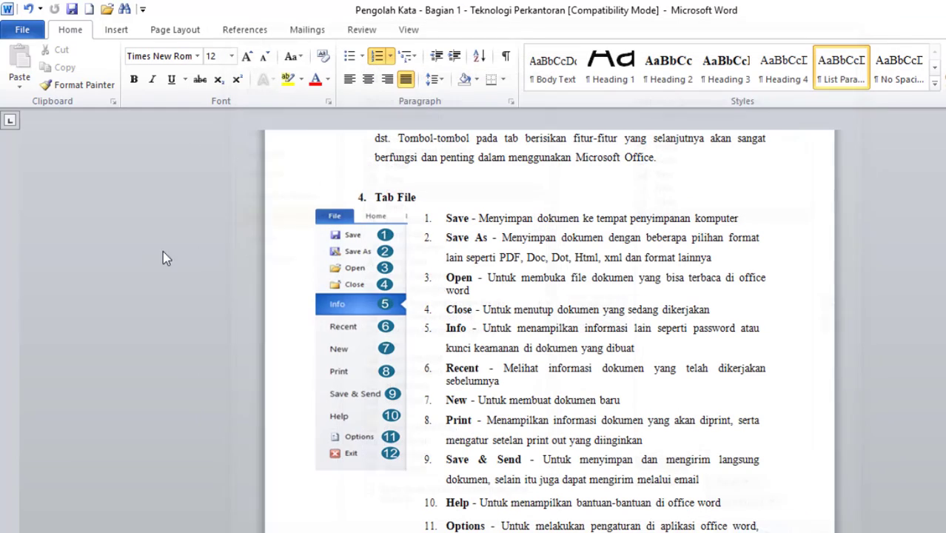
- Locate the Exit command without using it, and read the module's Tab Home section with its numbered command descriptions
{"action": "left_click", "coordinate": [12, 31]}
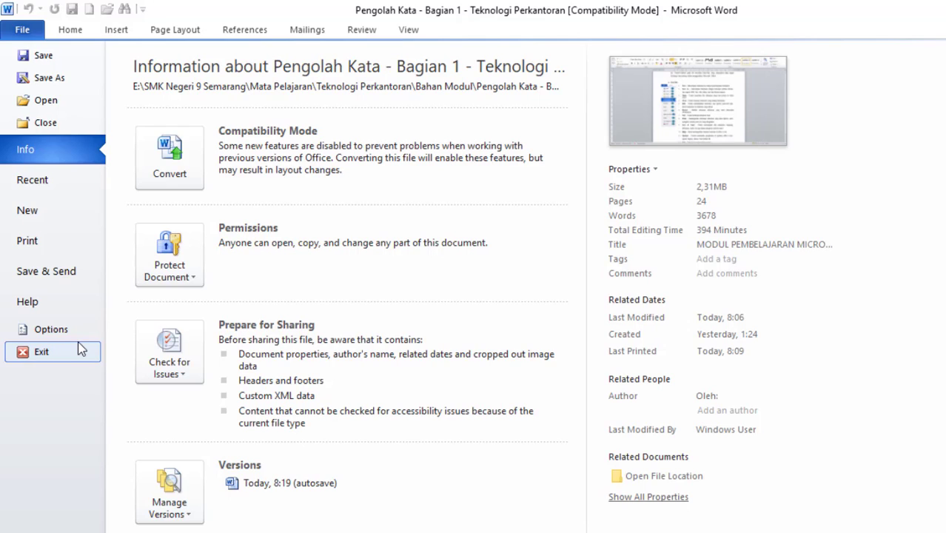
{"action": "left_click", "coordinate": [70, 30]}
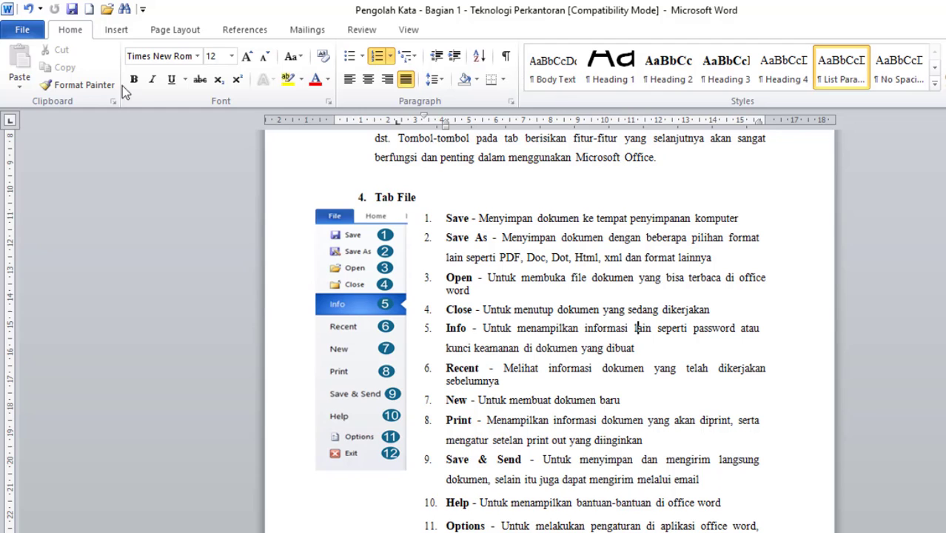
{"action": "scroll", "coordinate": [503, 230], "scroll_direction": "up", "scroll_amount": 2}
{"action": "scroll", "coordinate": [522, 255], "scroll_direction": "down", "scroll_amount": 15}
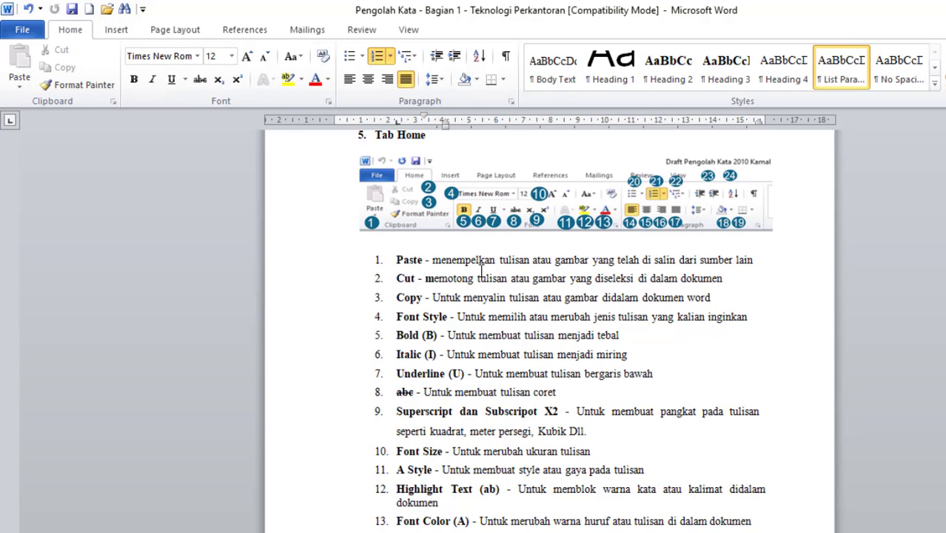
{"action": "scroll", "coordinate": [416, 279], "scroll_direction": "down", "scroll_amount": 4}
{"action": "scroll", "coordinate": [418, 279], "scroll_direction": "up", "scroll_amount": 4}
- Switch to the blank Document2 and write a numbered list with the items Uuu and Kkk
{"action": "mouse_move", "coordinate": [492, 532]}
{"action": "left_click", "coordinate": [578, 506]}
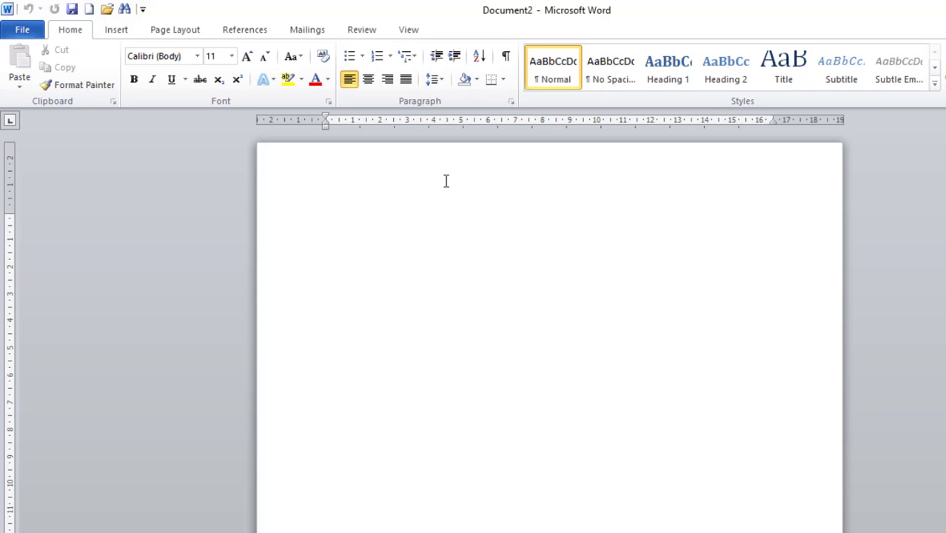
{"action": "type", "text": "1."}
{"action": "key", "text": "Return"}
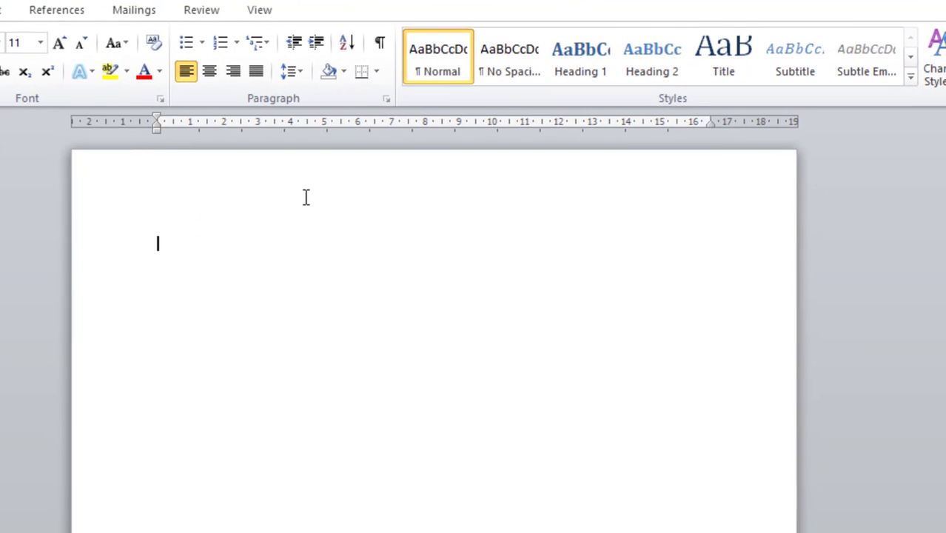
{"action": "key", "text": "ctrl+z"}
{"action": "type", "text": "uuu"}
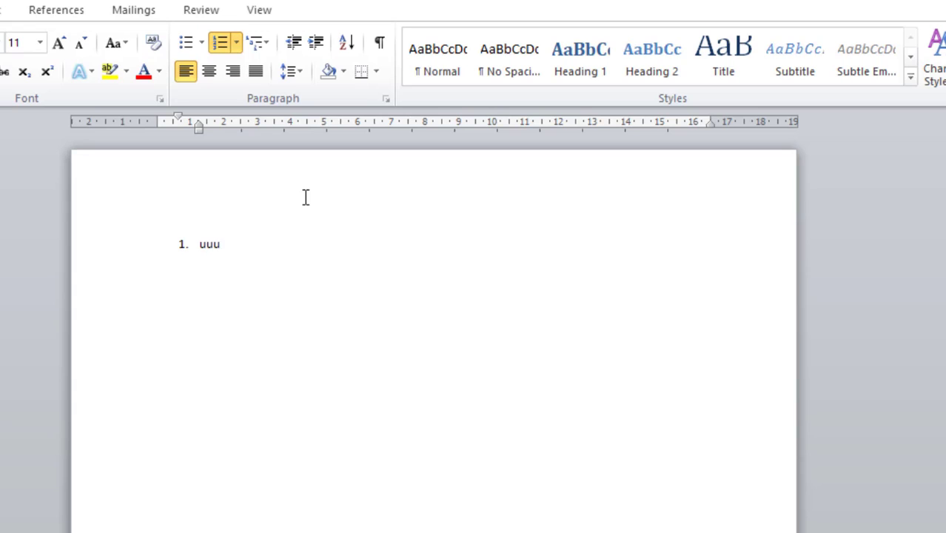
{"action": "key", "text": "Return"}
{"action": "type", "text": "kkk"}
- Copy the second list item Kkk and paste it as an unnumbered paragraph below the list
{"action": "left_click_drag", "start_coordinate": [237, 266], "coordinate": [209, 268]}
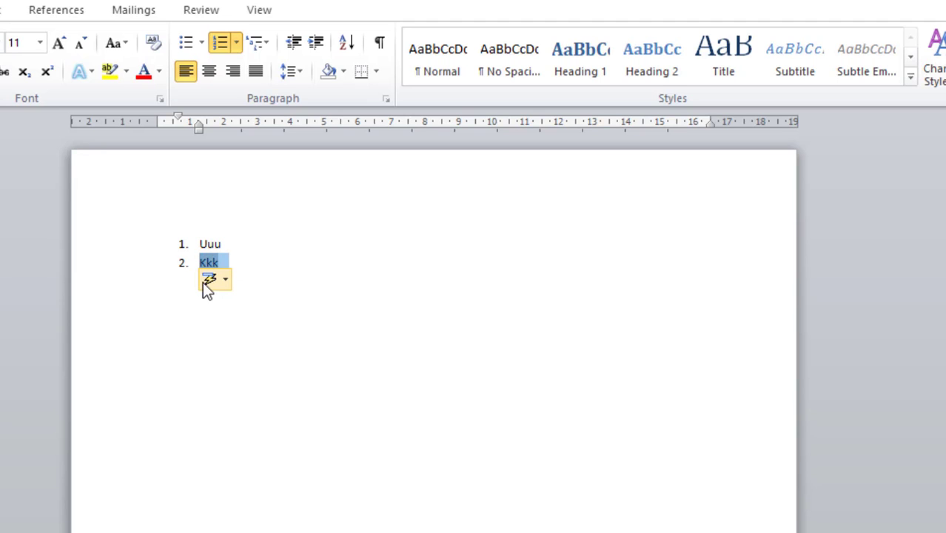
{"action": "left_click", "coordinate": [222, 266]}
{"action": "left_click_drag", "start_coordinate": [222, 270], "coordinate": [200, 268]}
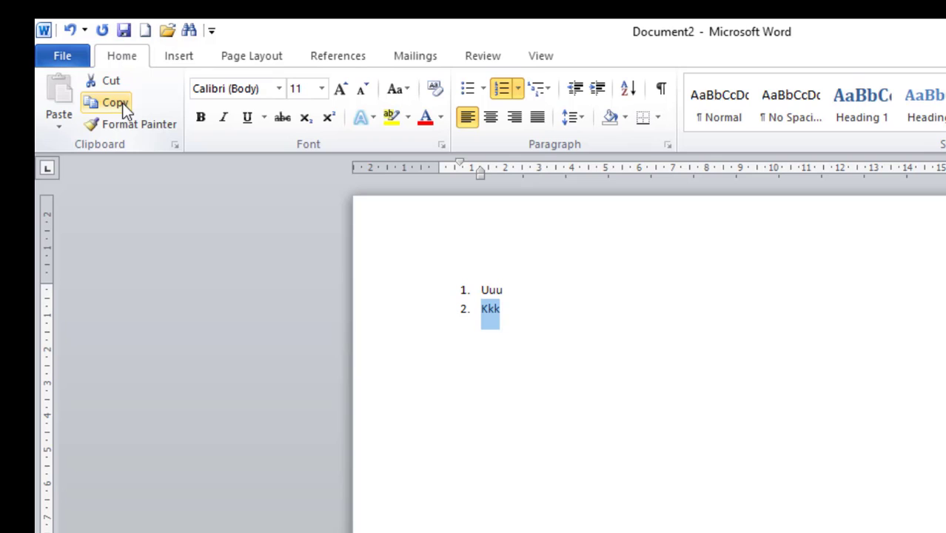
{"action": "left_click", "coordinate": [122, 106]}
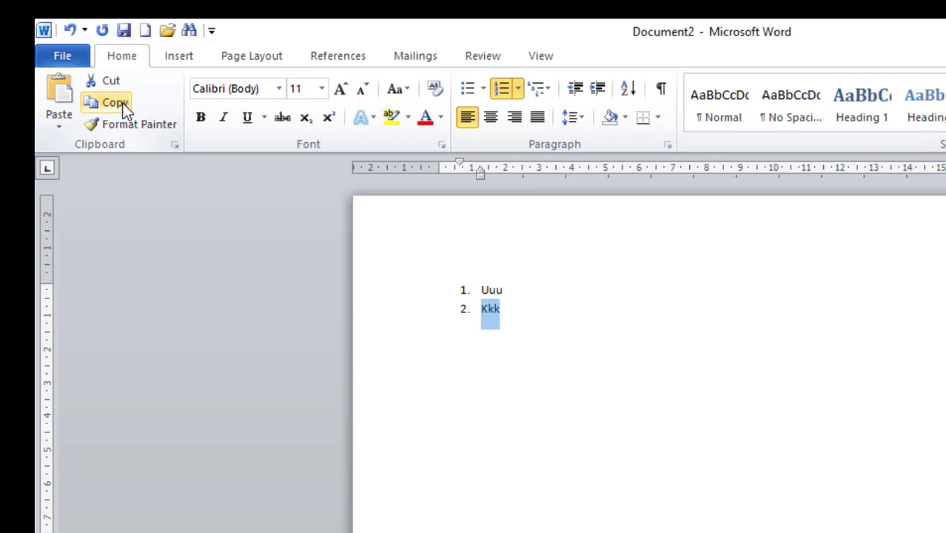
{"action": "left_click", "coordinate": [584, 321]}
{"action": "key", "text": "Return"}
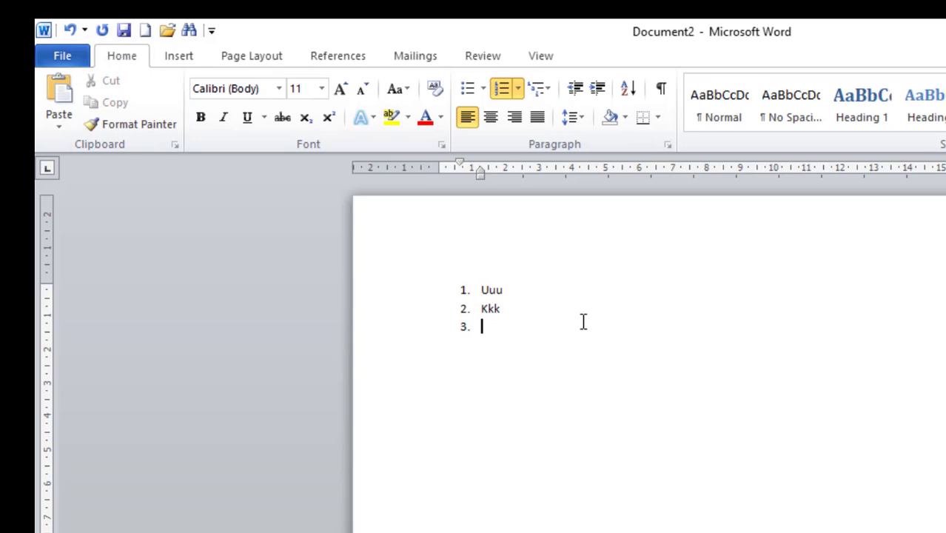
{"action": "key", "text": "Return"}
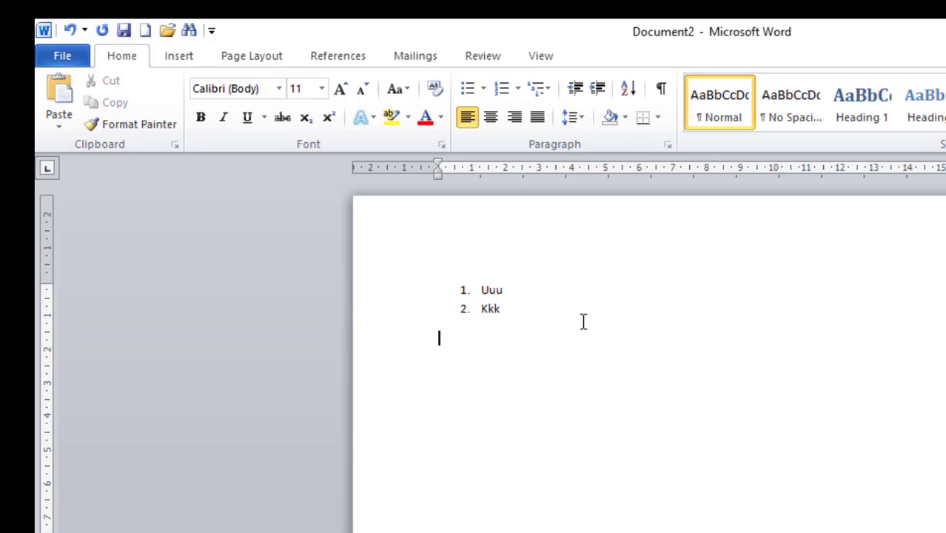
{"action": "left_click", "coordinate": [47, 94]}
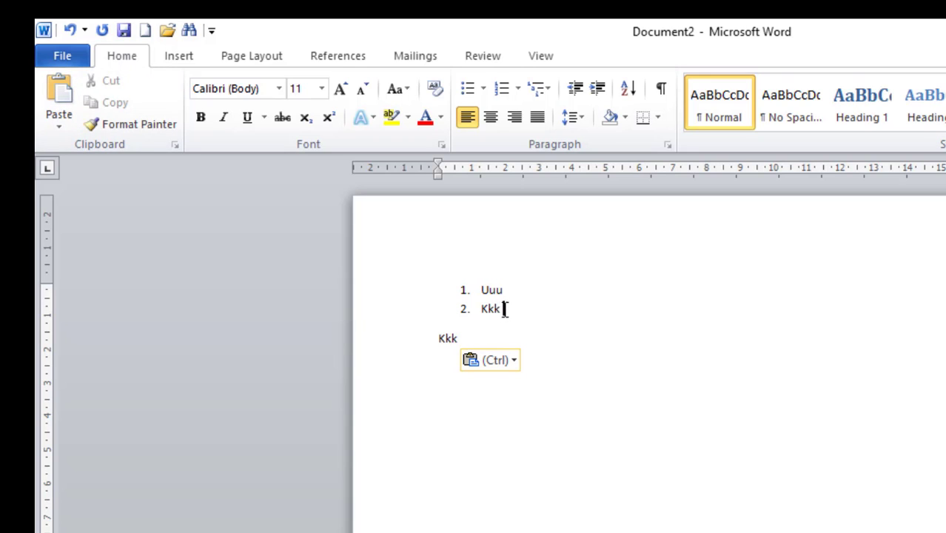
- Try cutting the second list item Kkk and pasting it on a new line below the copied Kkk, and undo the move
{"action": "left_click_drag", "start_coordinate": [505, 309], "coordinate": [486, 312]}
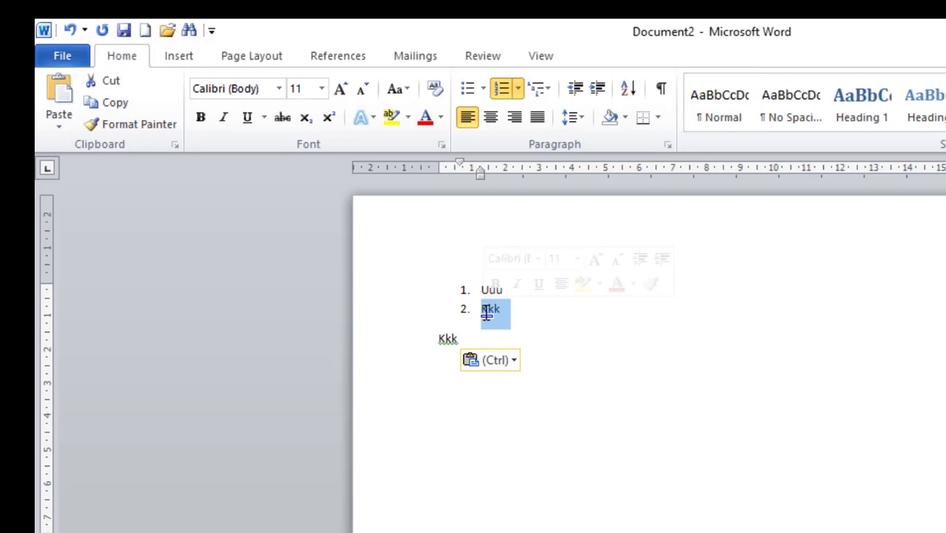
{"action": "key", "text": "ctrl"}
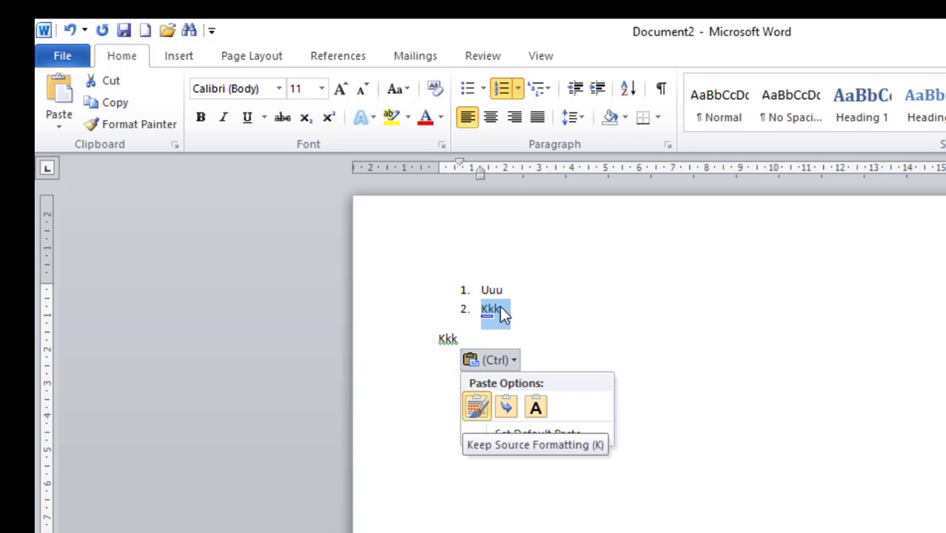
{"action": "right_click", "coordinate": [503, 314]}
{"action": "key", "text": "Escape"}
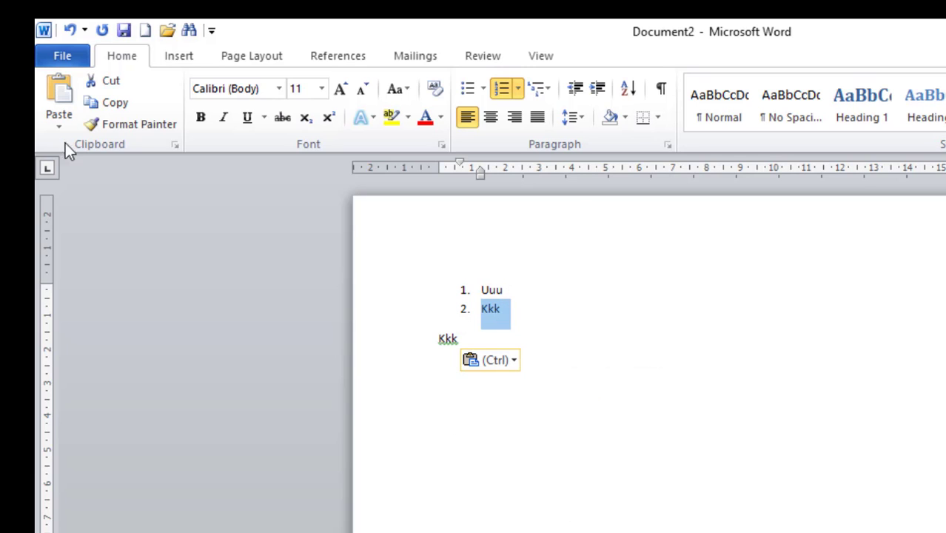
{"action": "left_click", "coordinate": [111, 80]}
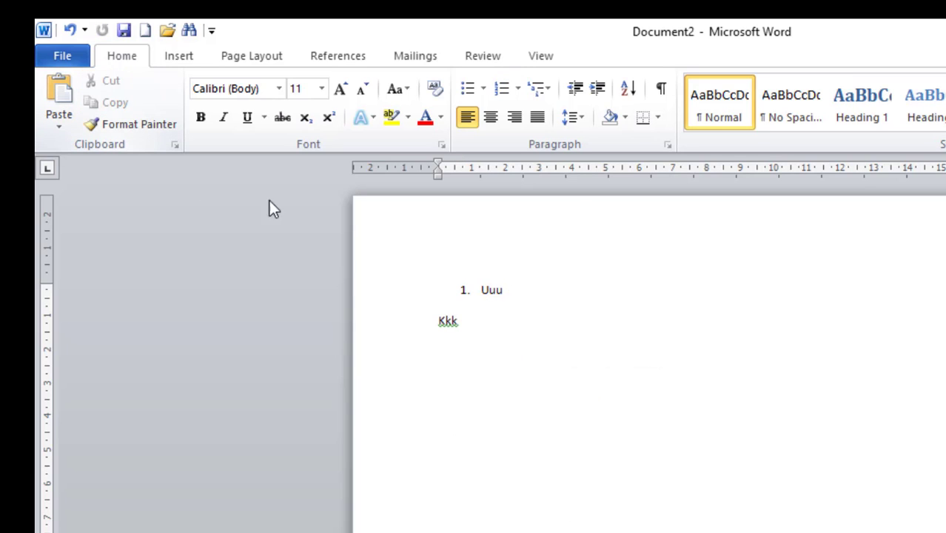
{"action": "left_click", "coordinate": [478, 326]}
{"action": "key", "text": "Return"}
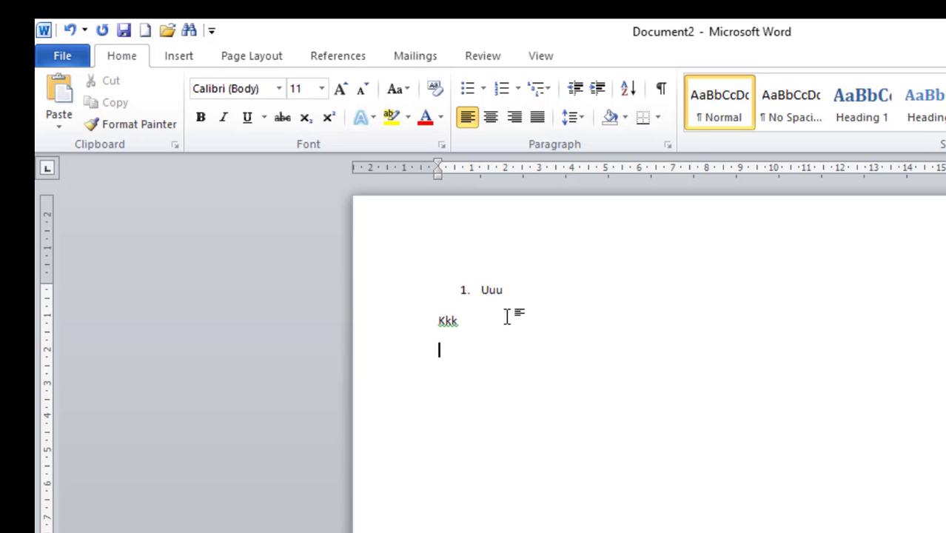
{"action": "left_click", "coordinate": [66, 93]}
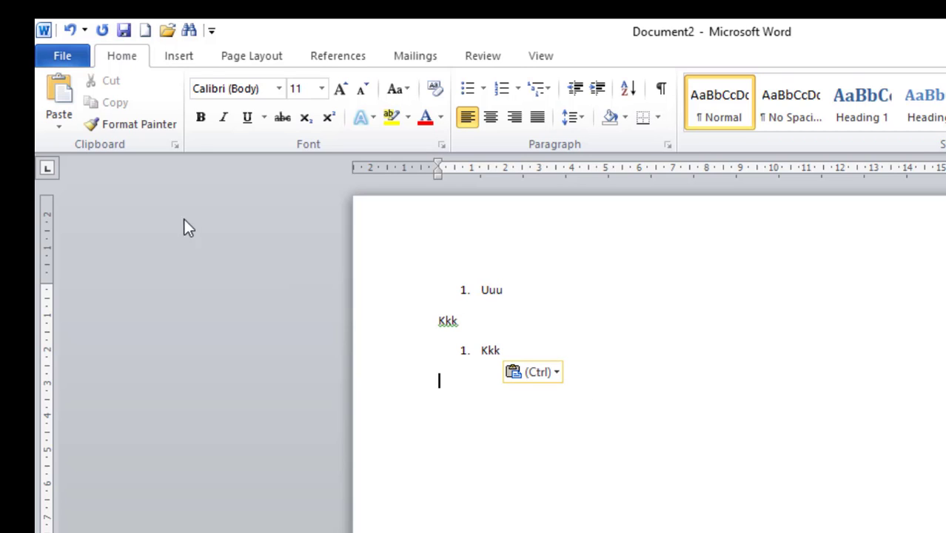
{"action": "key", "text": "ctrl+z"}
{"action": "key", "text": "ctrl+z"}
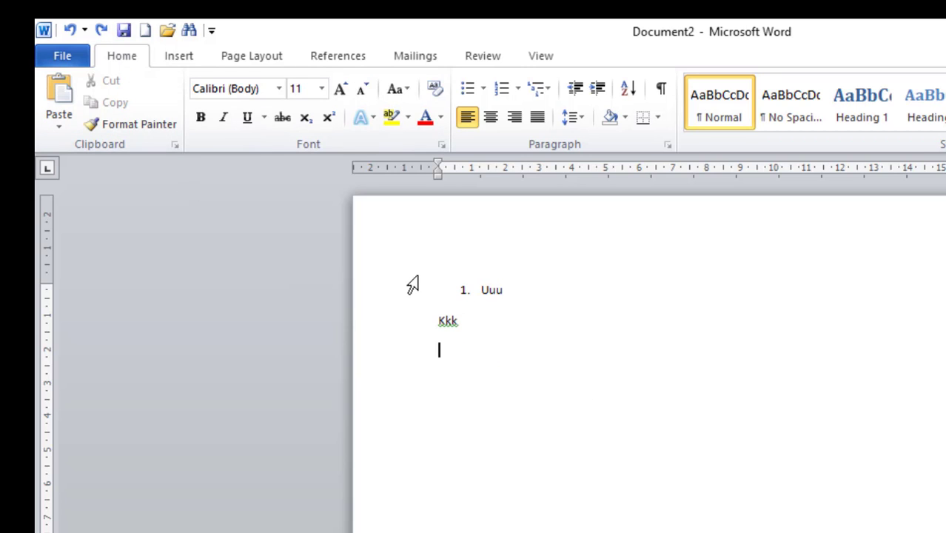
- Replace the unnumbered Kkk paragraph below the list with aaa
{"action": "left_click", "coordinate": [473, 333]}
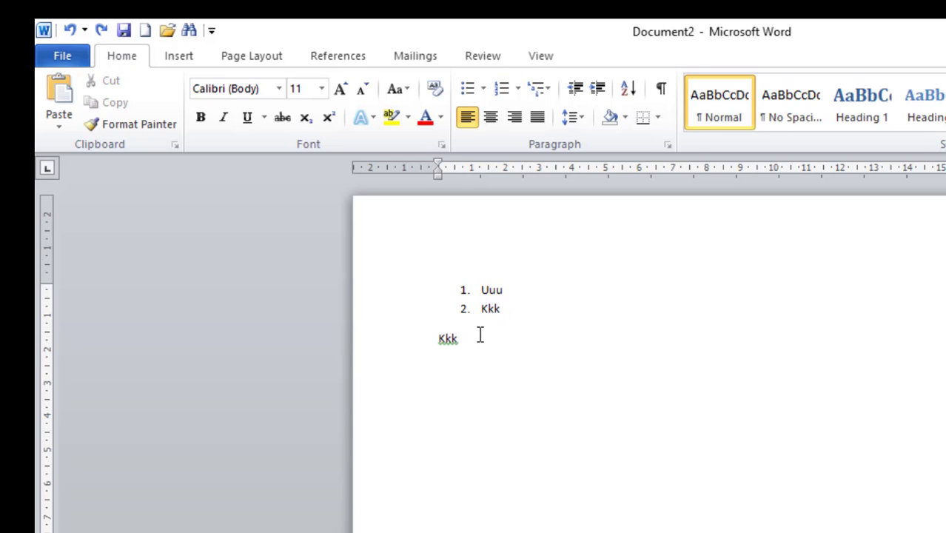
{"action": "key", "text": "BackSpace"}
{"action": "key", "text": "BackSpace"}
{"action": "key", "text": "BackSpace"}
{"action": "type", "text": "aaaa"}
{"action": "key", "text": "BackSpace"}
- Copy the numbering format of the second list item to the aaa paragraph with Format Painter
{"action": "left_click", "coordinate": [463, 310]}
{"action": "left_click", "coordinate": [466, 309]}
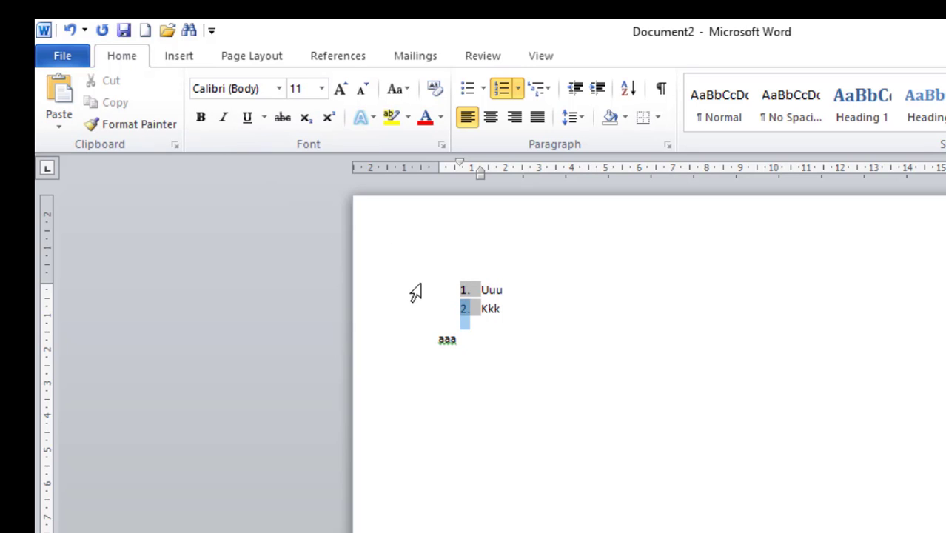
{"action": "left_click", "coordinate": [135, 126]}
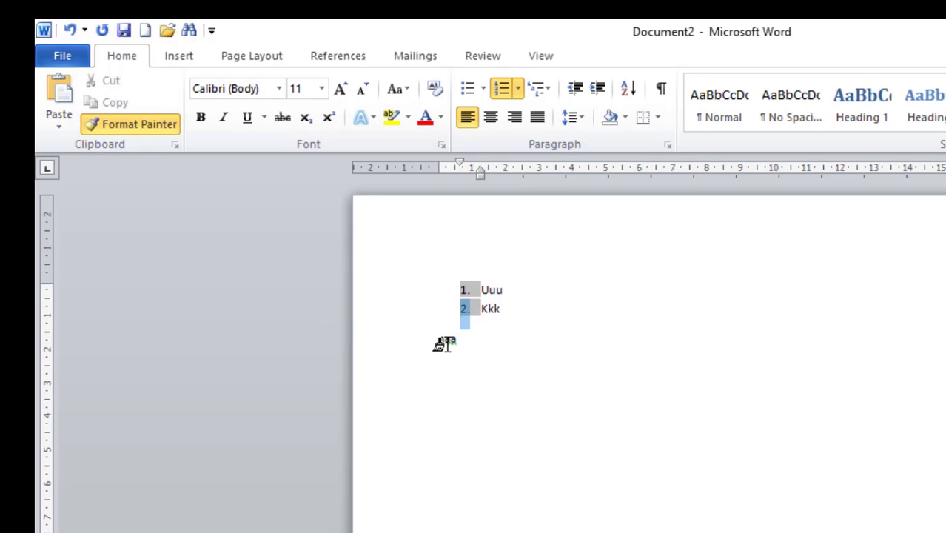
{"action": "left_click_drag", "start_coordinate": [447, 344], "coordinate": [444, 348]}
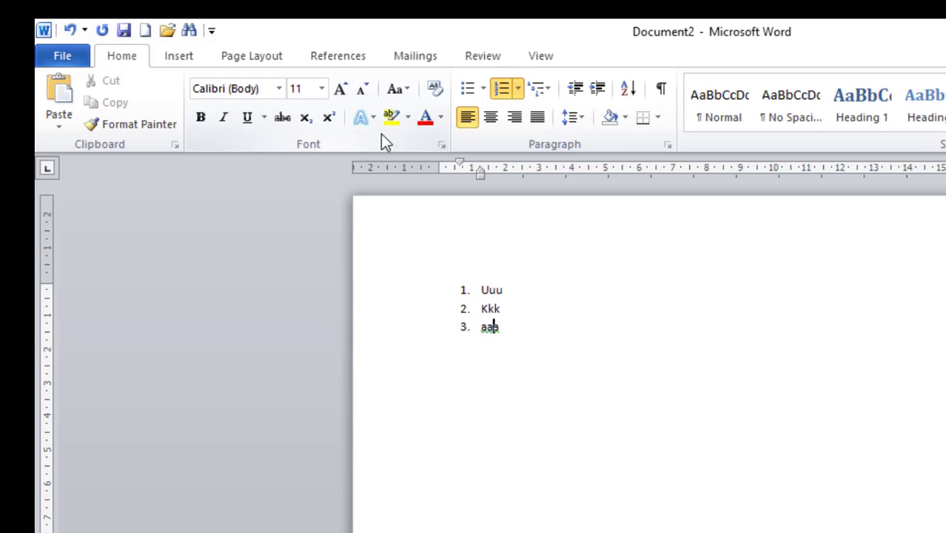
- Set all three list items to the Times New Roman font at size 12
{"action": "left_click", "coordinate": [518, 337]}
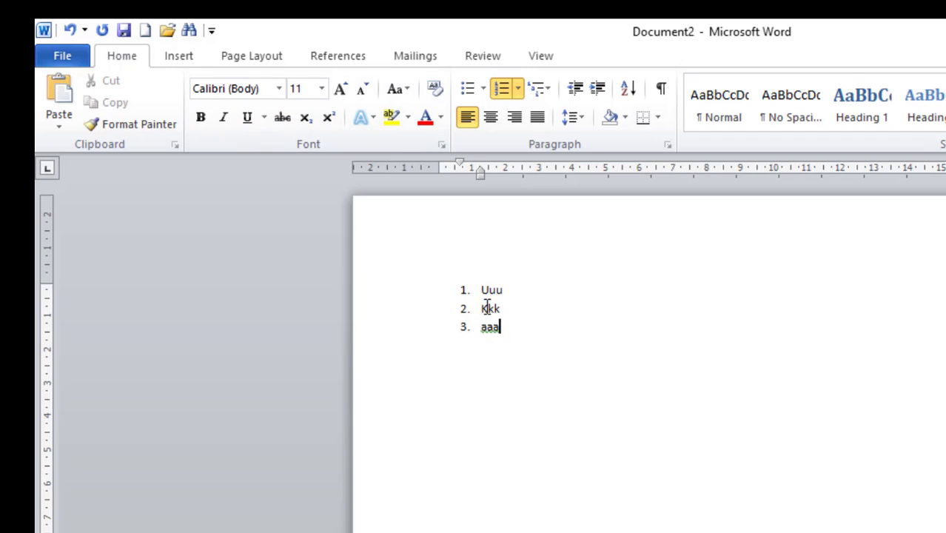
{"action": "left_click", "coordinate": [479, 290], "text": "shift"}
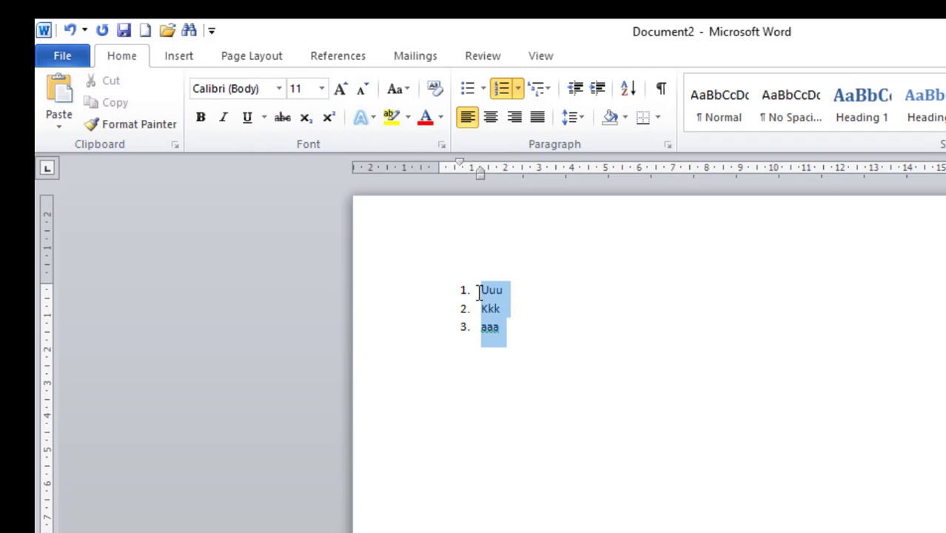
{"action": "left_click", "coordinate": [279, 89]}
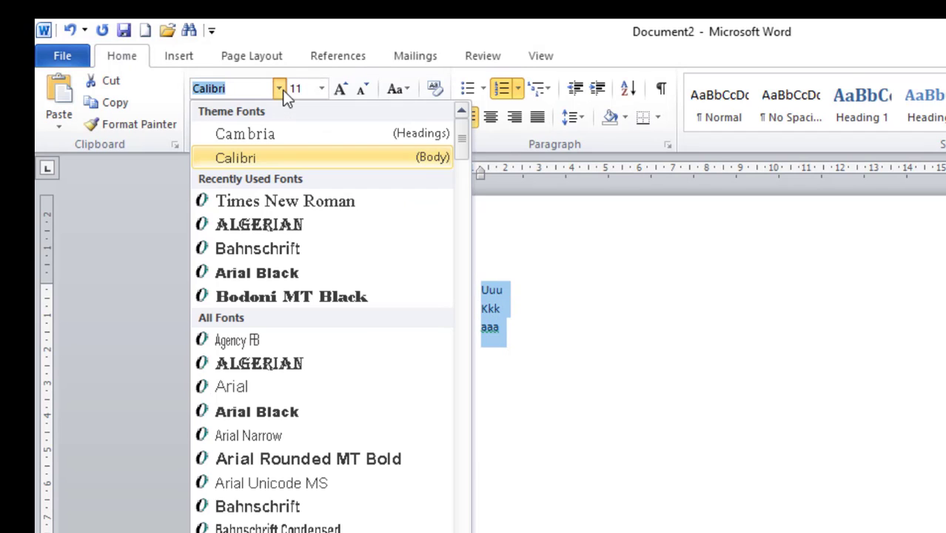
{"action": "left_click", "coordinate": [331, 198]}
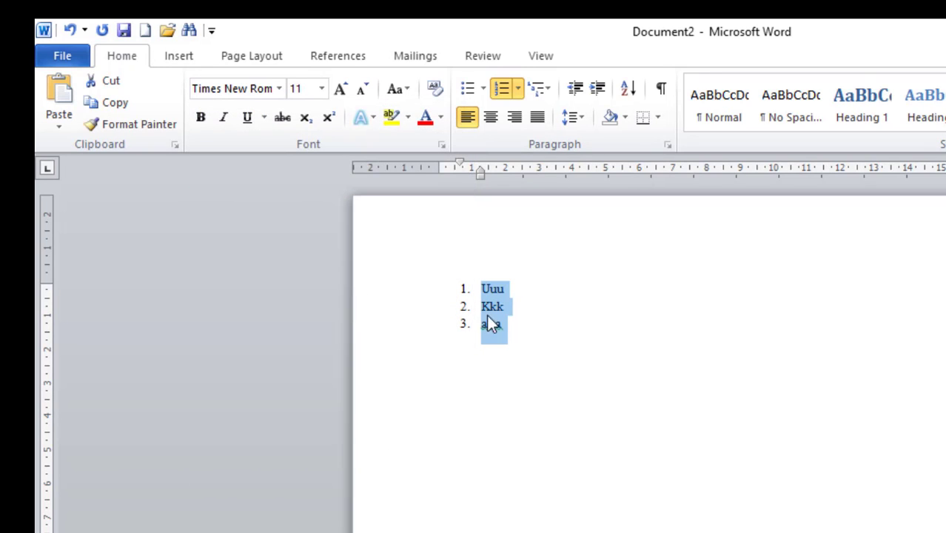
{"action": "left_click", "coordinate": [280, 89]}
{"action": "left_click", "coordinate": [279, 90]}
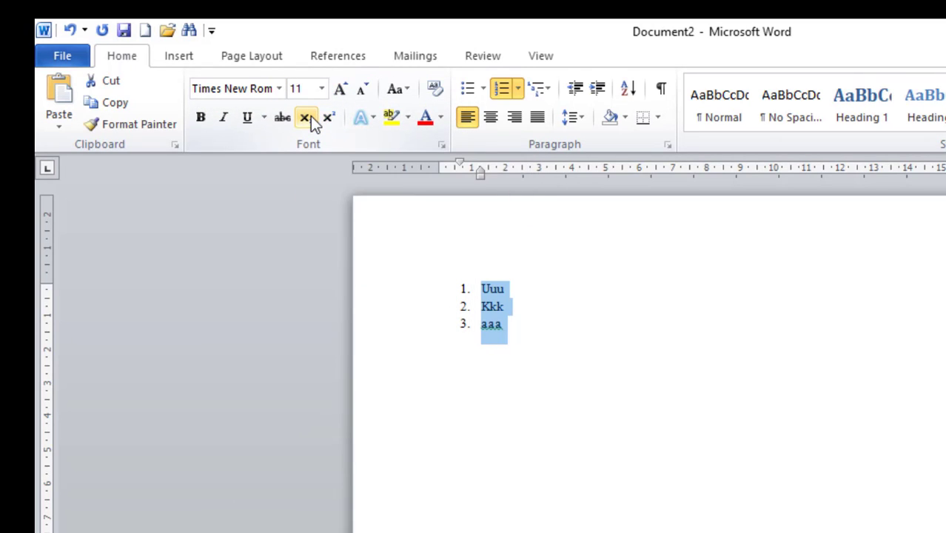
{"action": "left_click", "coordinate": [320, 94]}
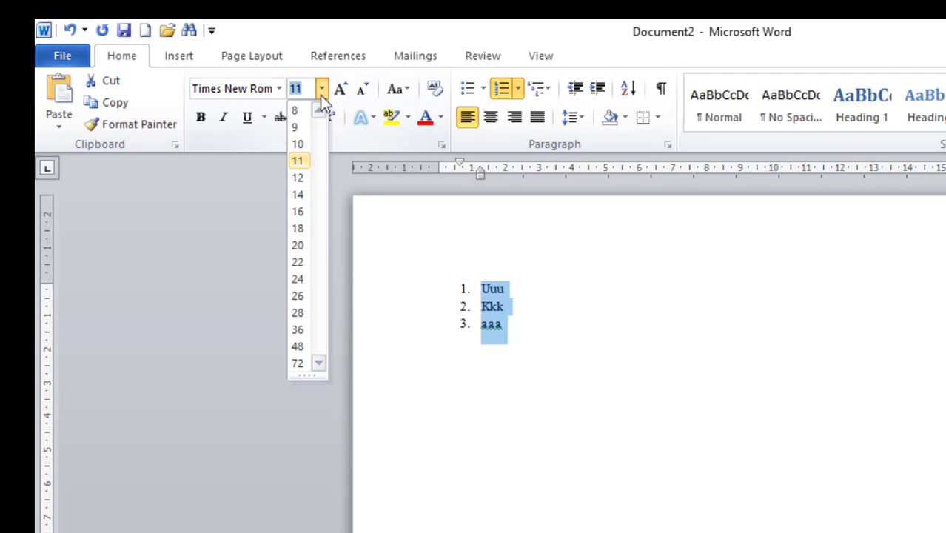
{"action": "left_click", "coordinate": [304, 178]}
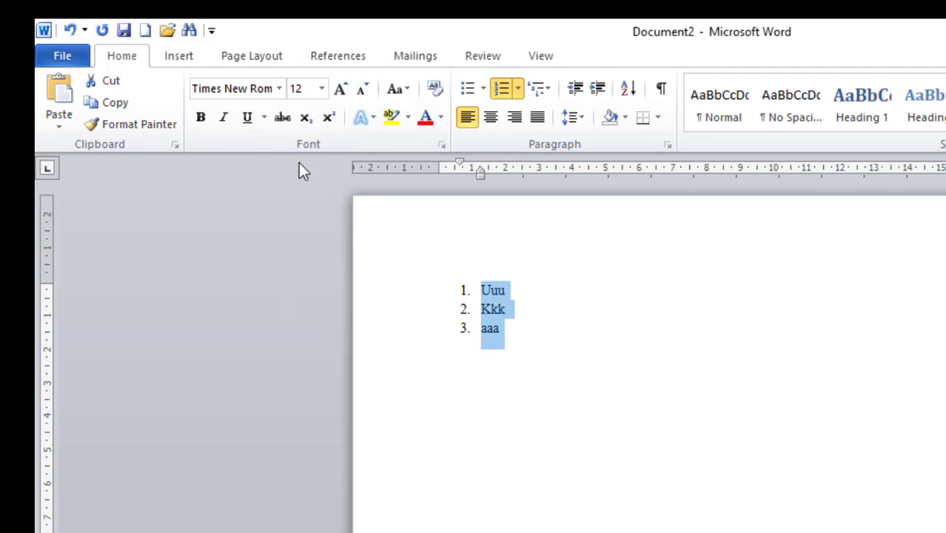
- Grow the font of the selected list items to 16 with Grow Font, and shrink it back to 12 with Shrink Font
{"action": "left_click", "coordinate": [341, 88]}
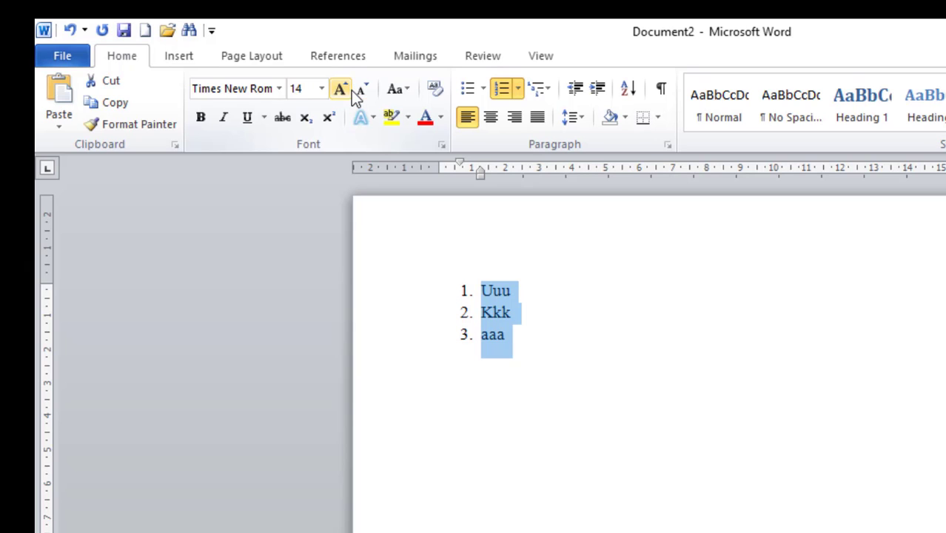
{"action": "left_click", "coordinate": [350, 89]}
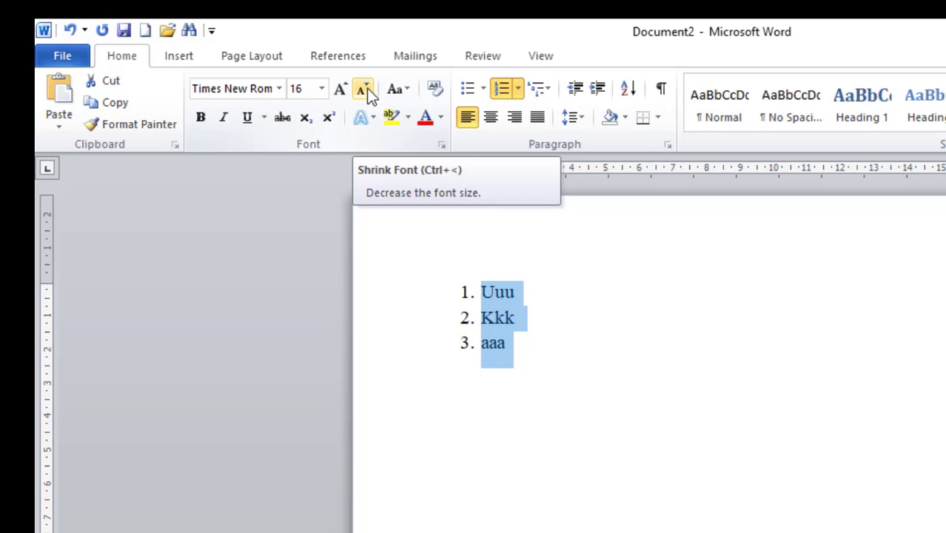
{"action": "left_click", "coordinate": [364, 89]}
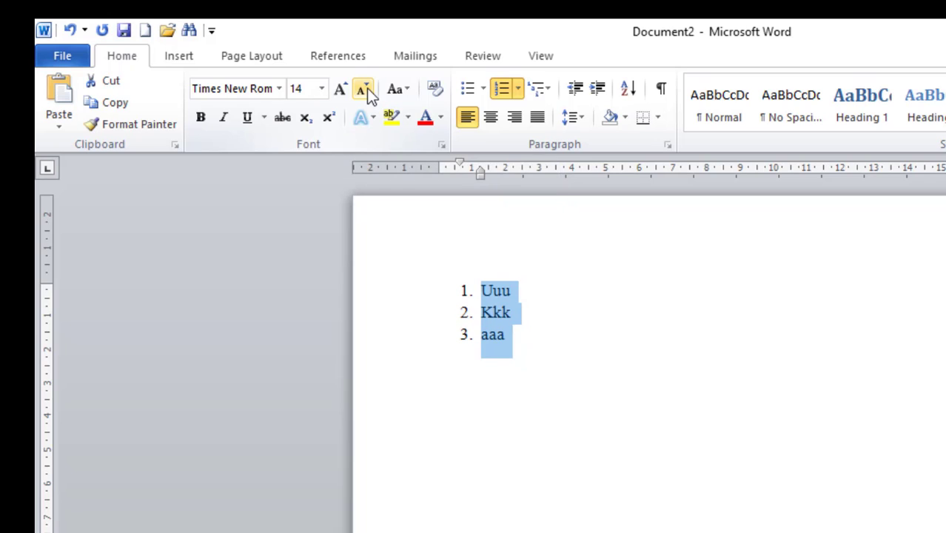
{"action": "left_click", "coordinate": [364, 89]}
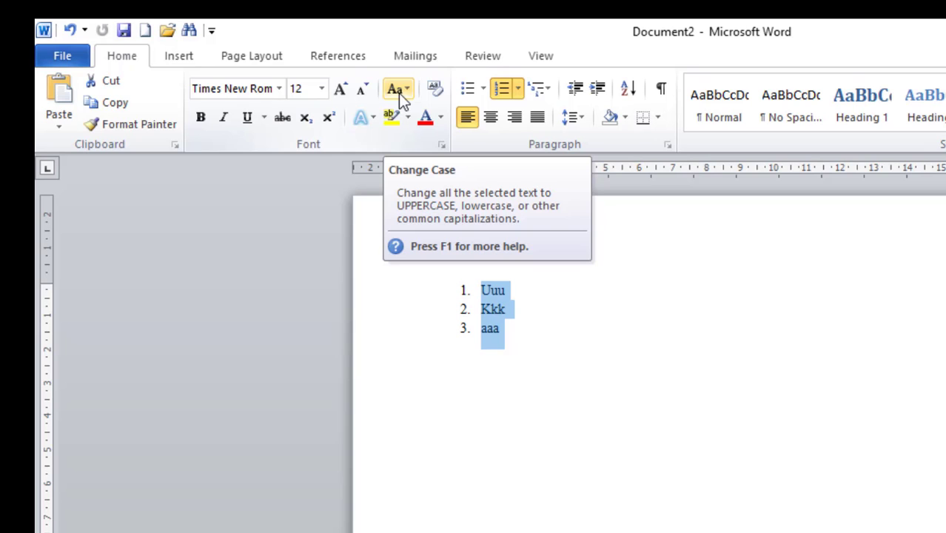
- Try the Sentence case, lowercase and UPPERCASE options of Change Case on the three selected list items
{"action": "left_click", "coordinate": [398, 92]}
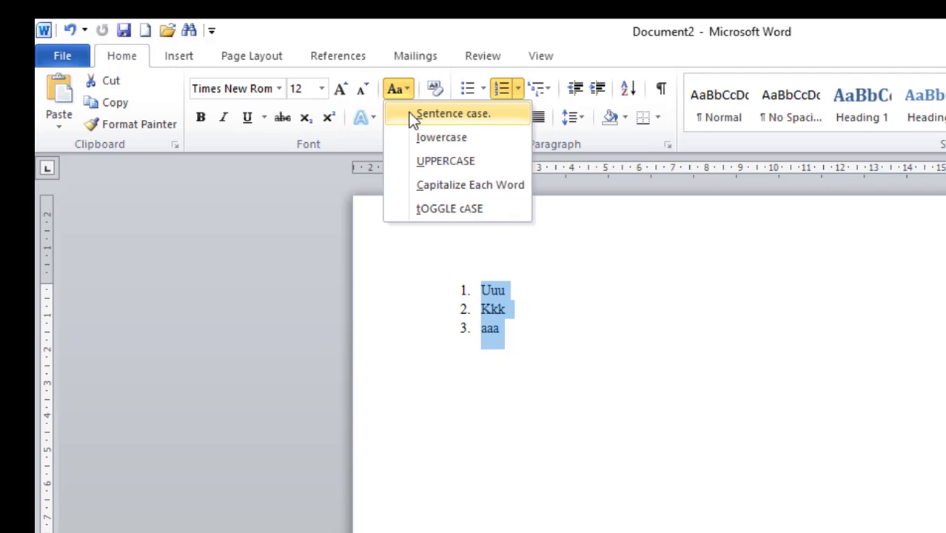
{"action": "left_click", "coordinate": [414, 116]}
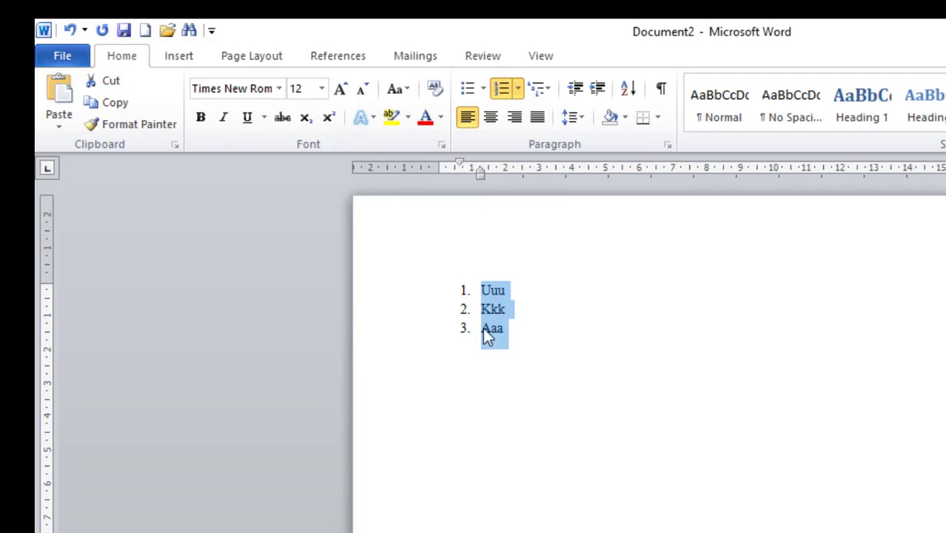
{"action": "left_click", "coordinate": [398, 91]}
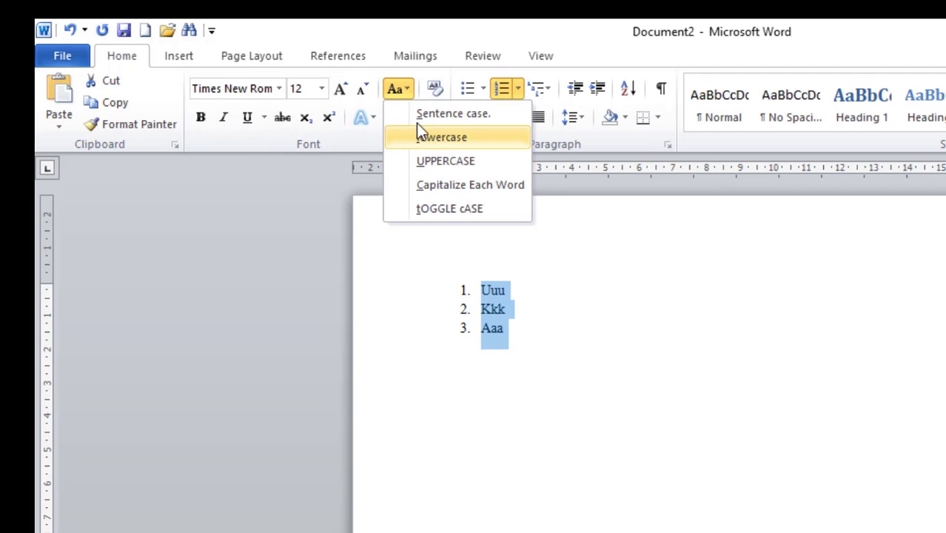
{"action": "left_click", "coordinate": [492, 151]}
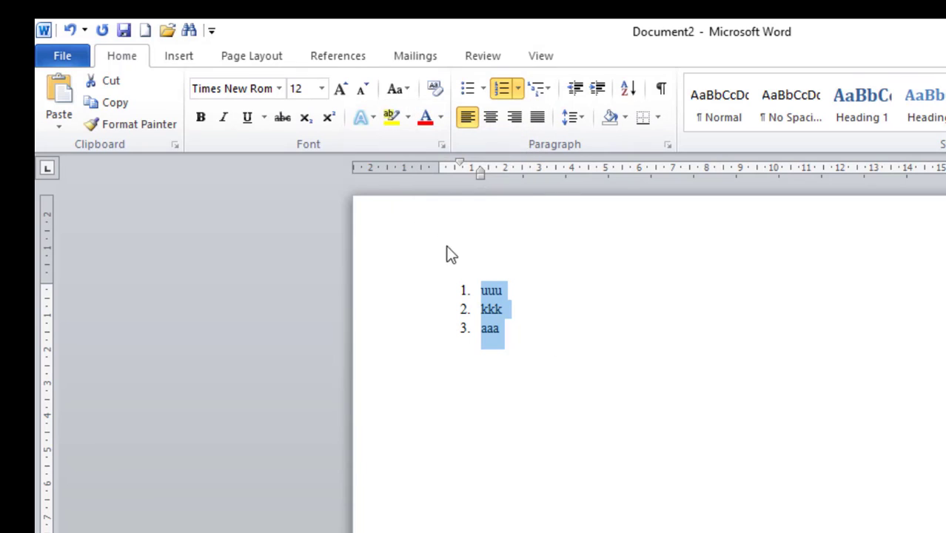
{"action": "left_click", "coordinate": [400, 90]}
{"action": "left_click", "coordinate": [436, 162]}
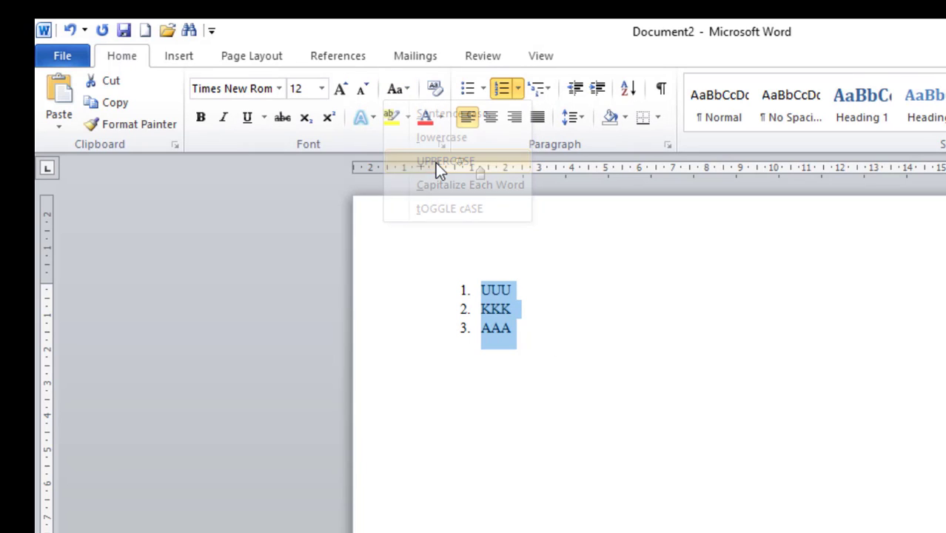
- Change the case of the three selected list items to Capitalize Each Word
{"action": "left_click", "coordinate": [396, 90]}
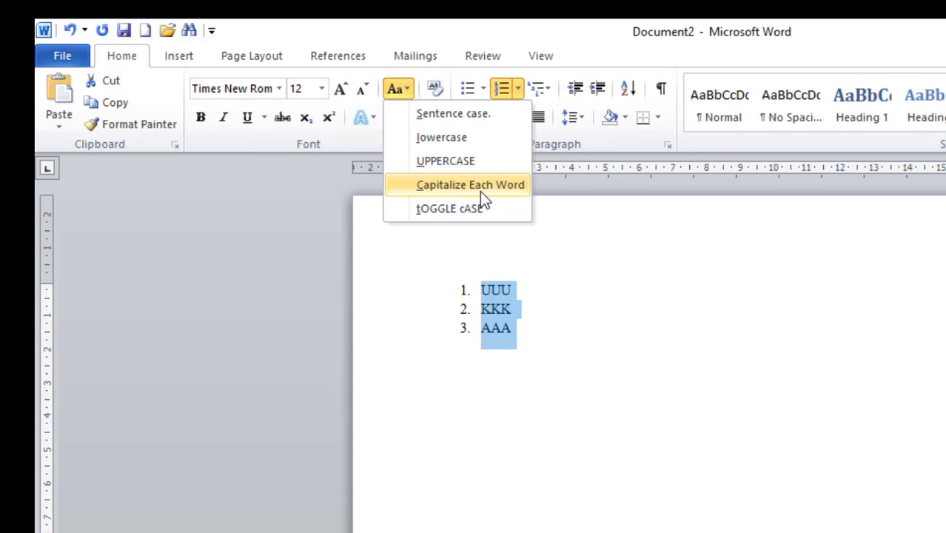
{"action": "left_click", "coordinate": [516, 188]}
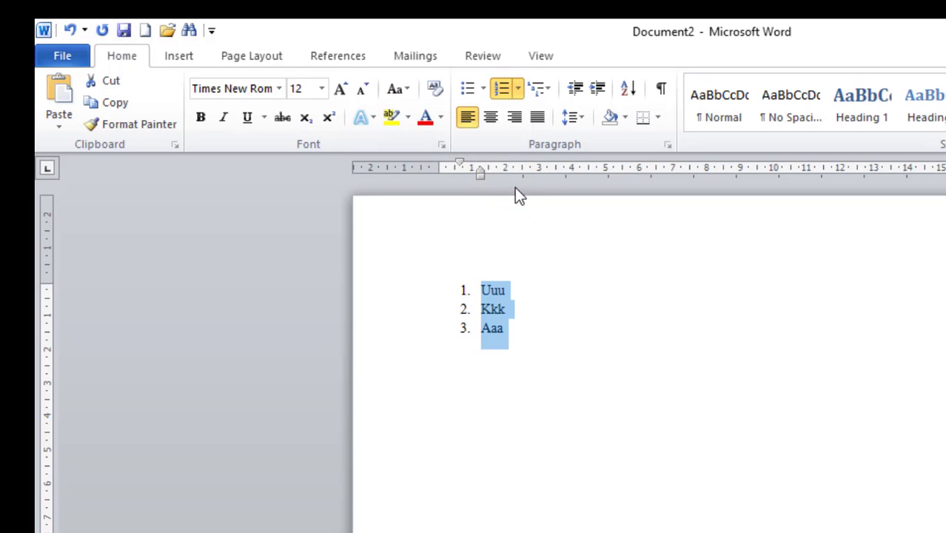
- Append "aaa aaa" to the first list item and change that item's case to Capitalize Each Word
{"action": "left_click", "coordinate": [544, 280]}
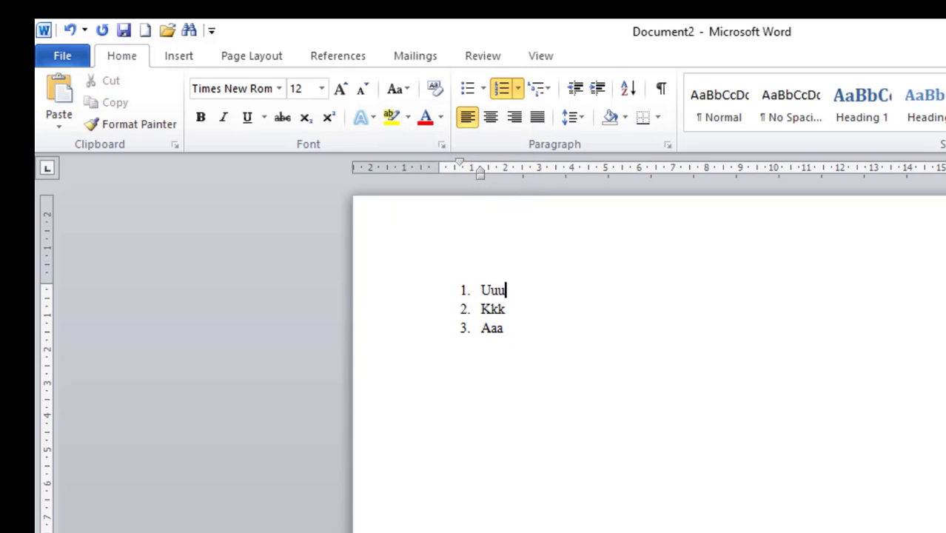
{"action": "type", "text": "aaa aaa"}
{"action": "triple_click", "coordinate": [485, 293]}
{"action": "left_click", "coordinate": [397, 90]}
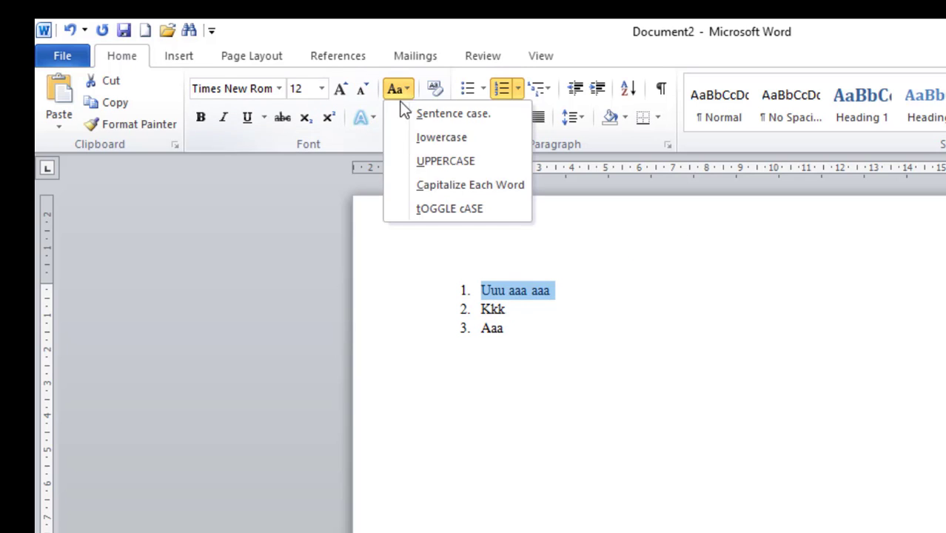
{"action": "left_click", "coordinate": [446, 185]}
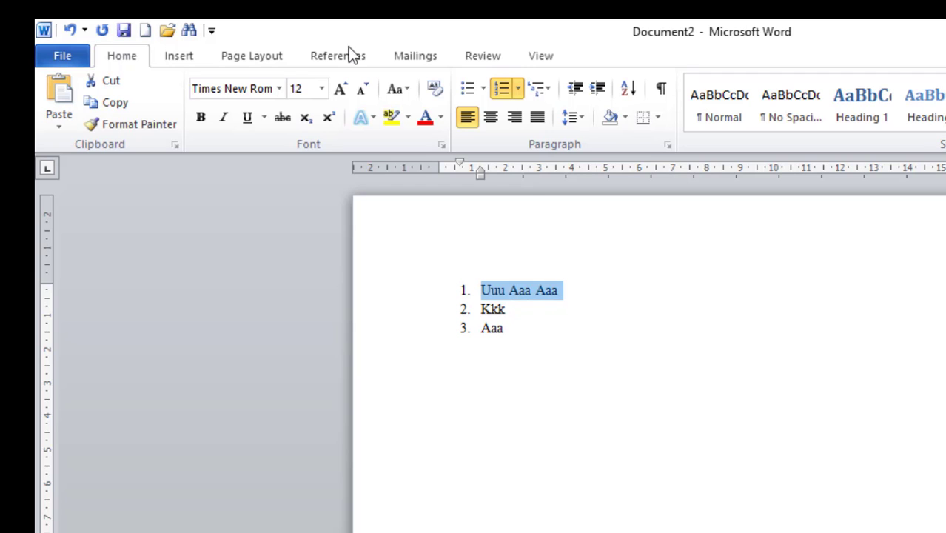
- Apply the tOGGLE cASE option of Change Case to the first list item
{"action": "left_click", "coordinate": [406, 91]}
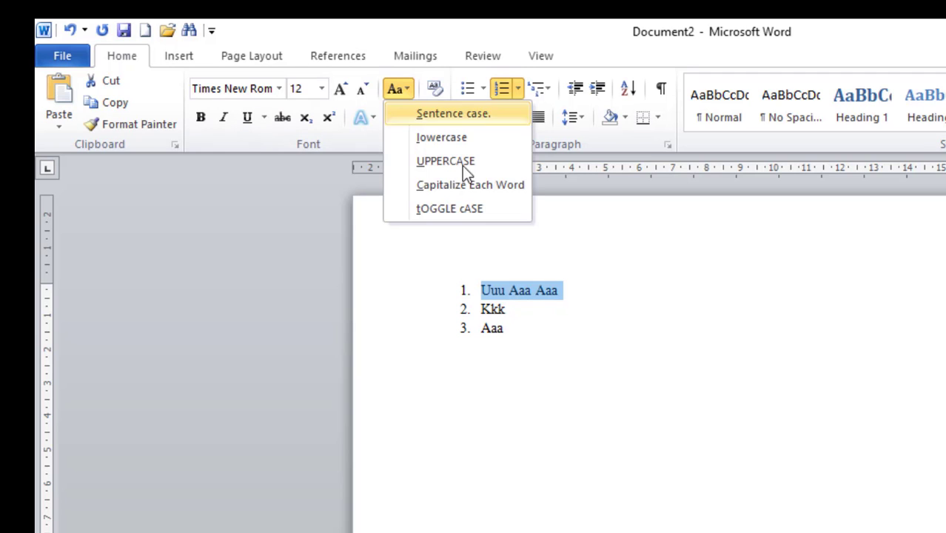
{"action": "left_click", "coordinate": [483, 208]}
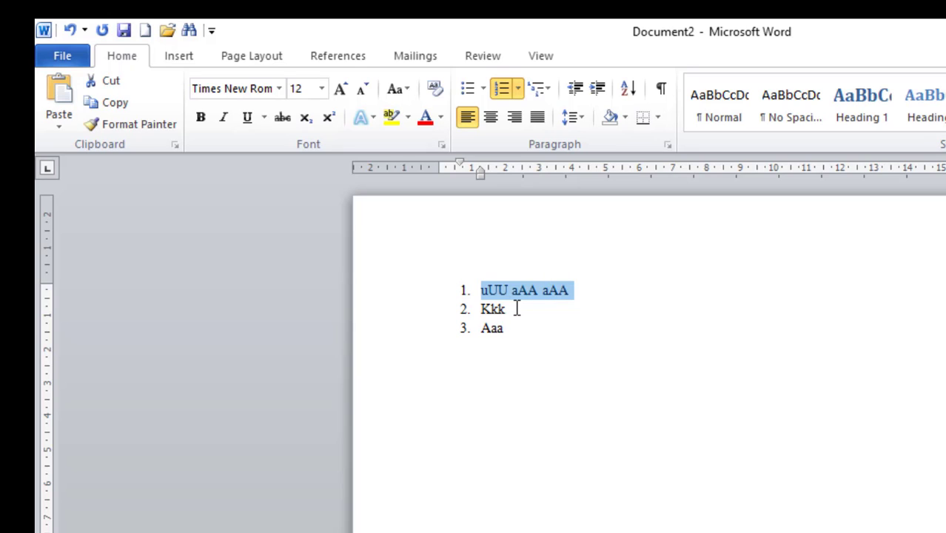
{"action": "left_click", "coordinate": [538, 327]}
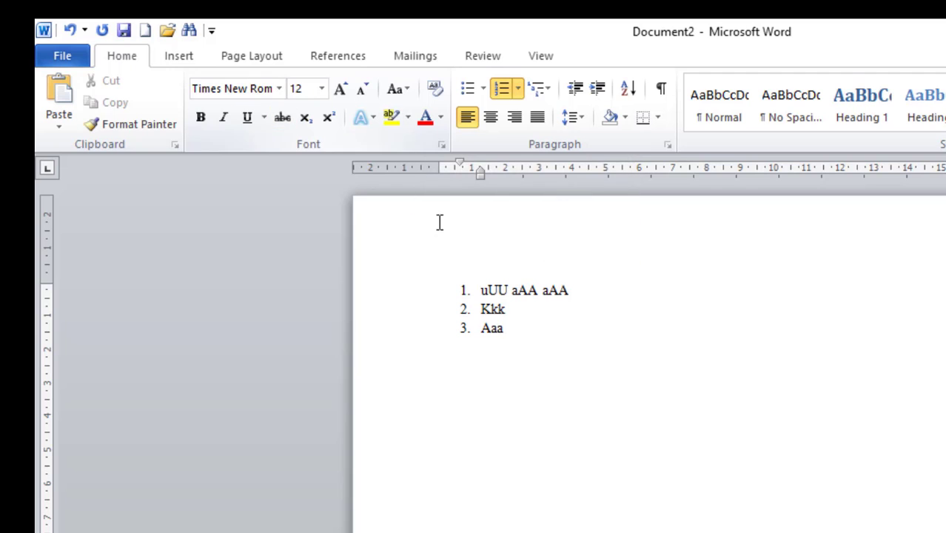
- Try Clear Formatting on the entire list, and undo it
{"action": "key", "text": "ctrl+a"}
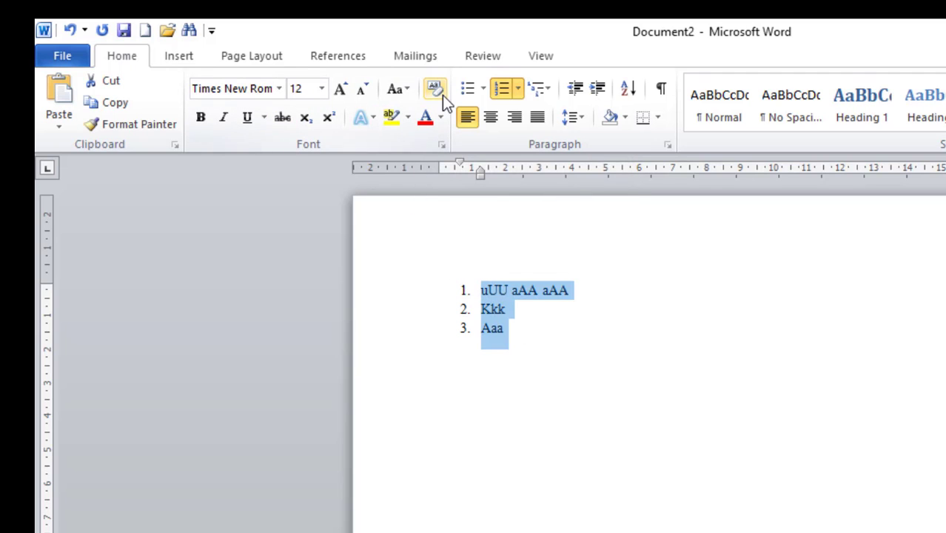
{"action": "left_click", "coordinate": [438, 92]}
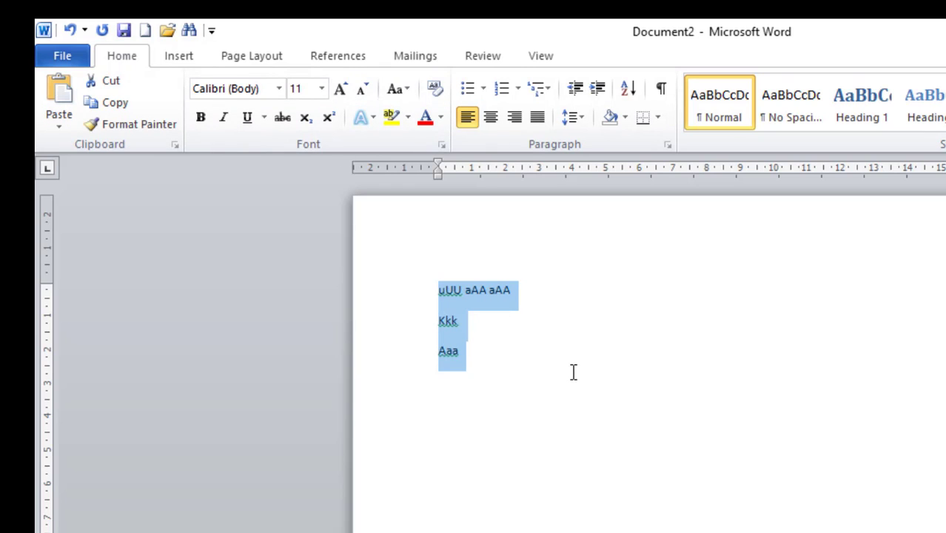
{"action": "key", "text": "ctrl+z"}
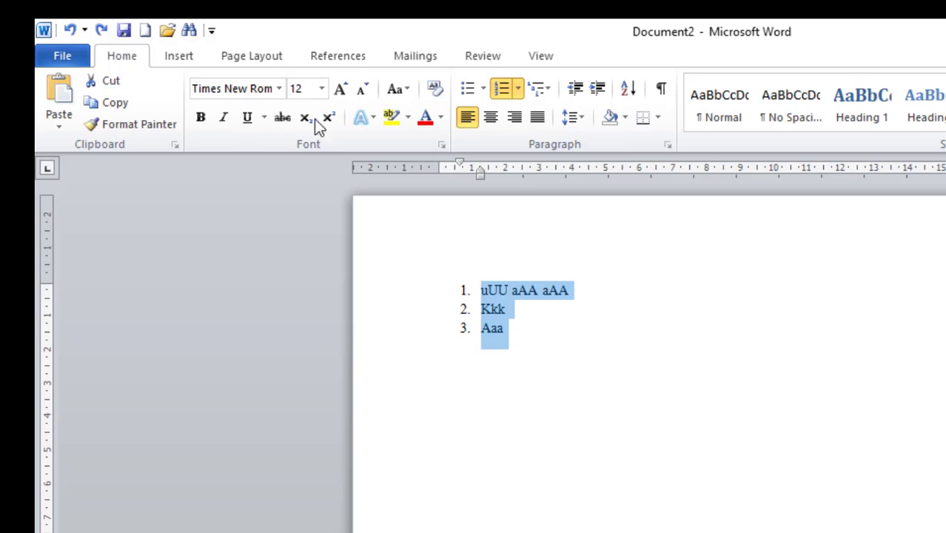
- Try the Bold and Italic styles on the selected list items, restoring regular text
{"action": "left_click", "coordinate": [201, 118]}
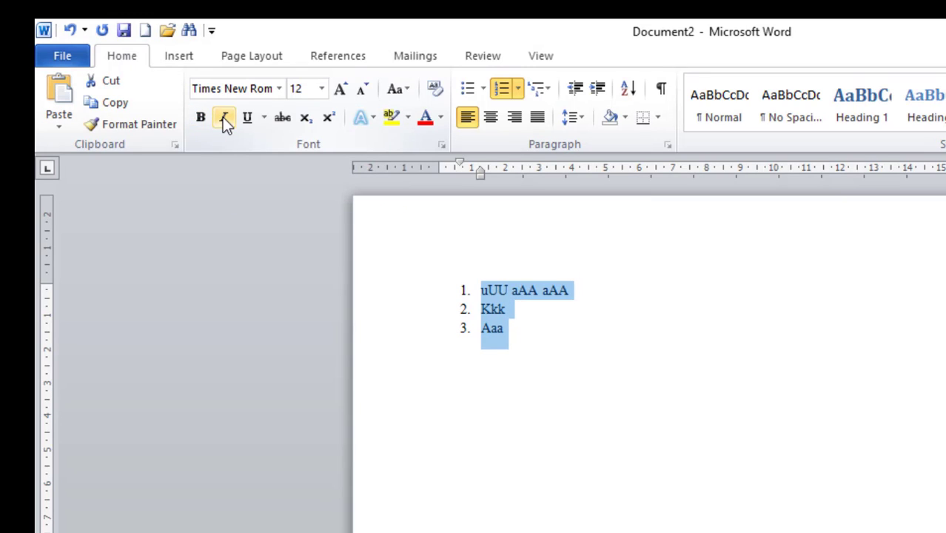
{"action": "left_click", "coordinate": [222, 117]}
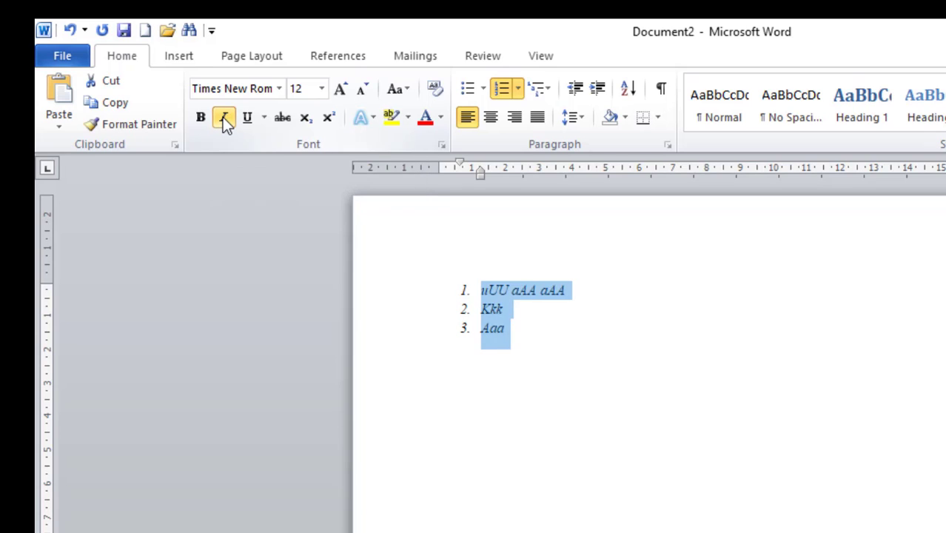
{"action": "left_click", "coordinate": [222, 117]}
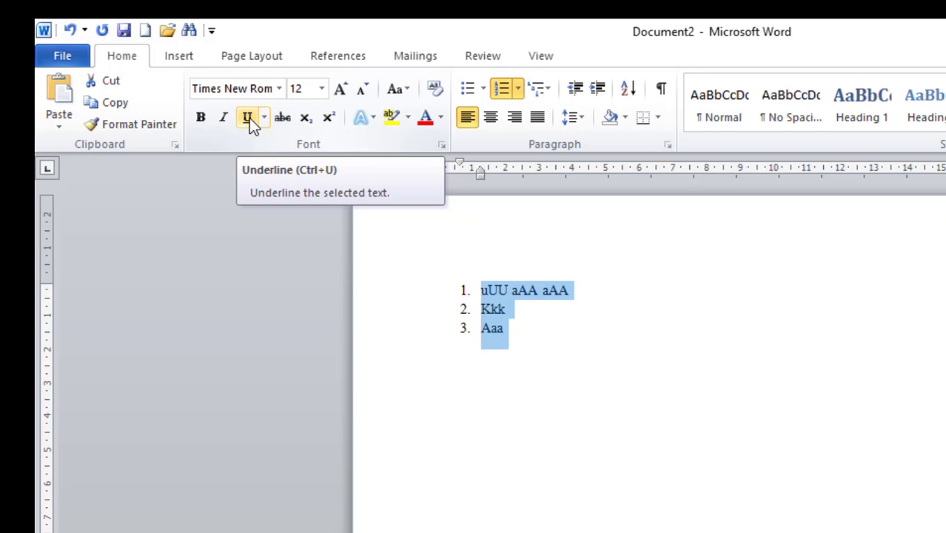
- Underline the three list items, and remove the underline from them again
{"action": "left_click", "coordinate": [249, 117]}
{"action": "left_click", "coordinate": [710, 357]}
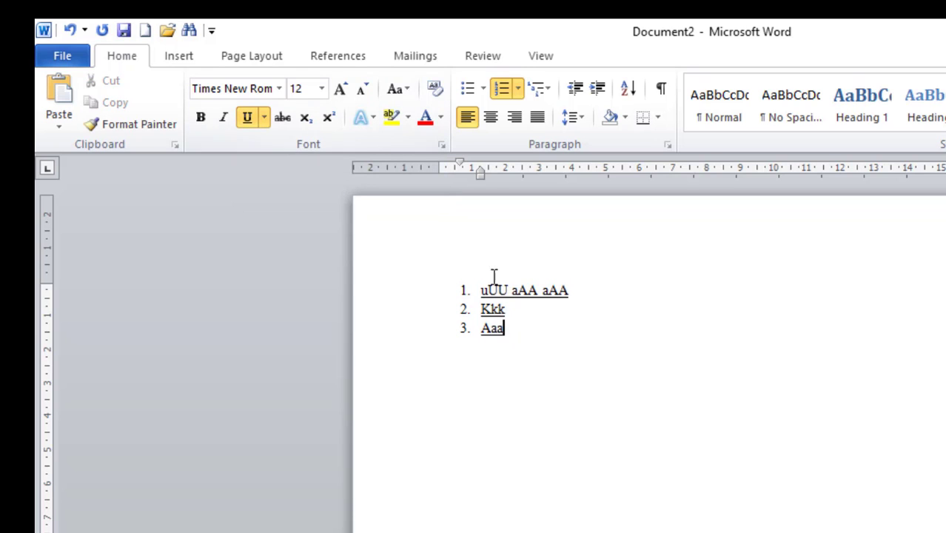
{"action": "left_click", "coordinate": [249, 118]}
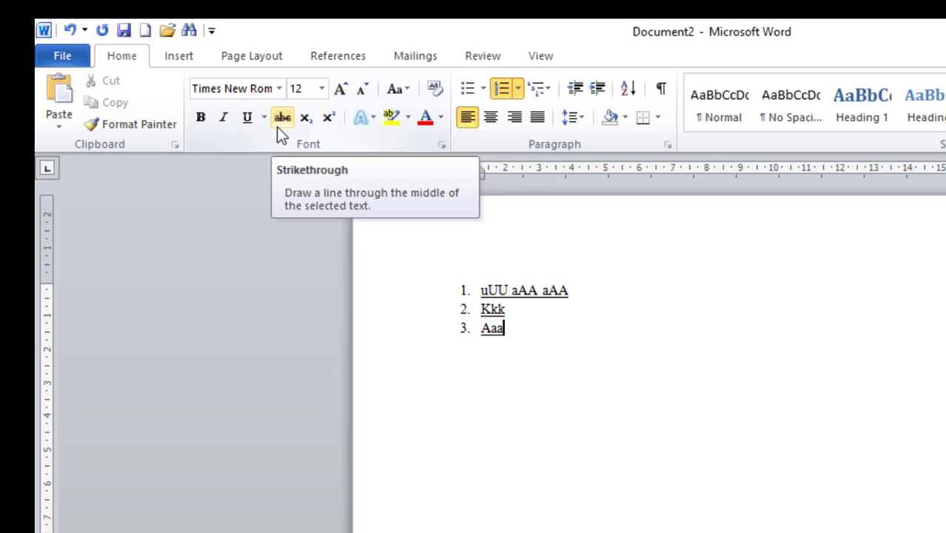
{"action": "left_click_drag", "start_coordinate": [651, 338], "coordinate": [480, 287]}
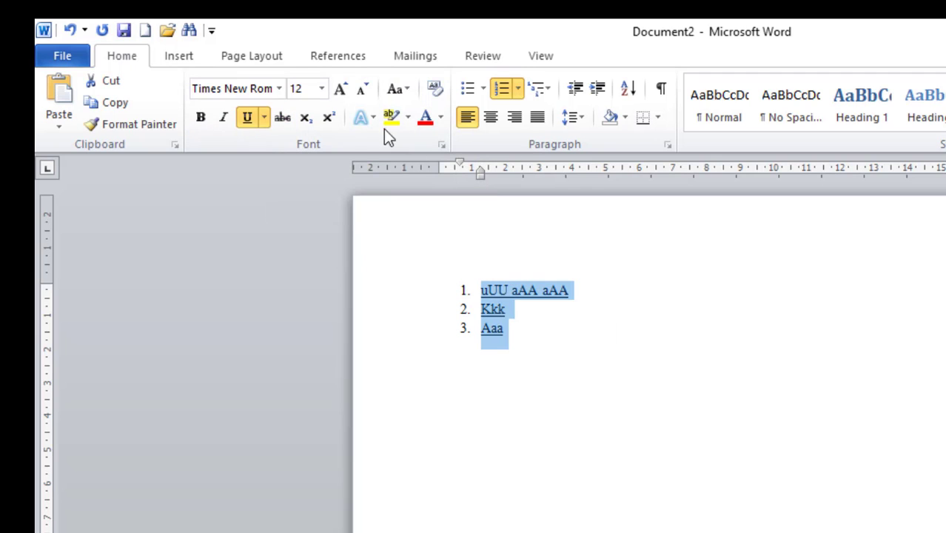
{"action": "left_click", "coordinate": [248, 117]}
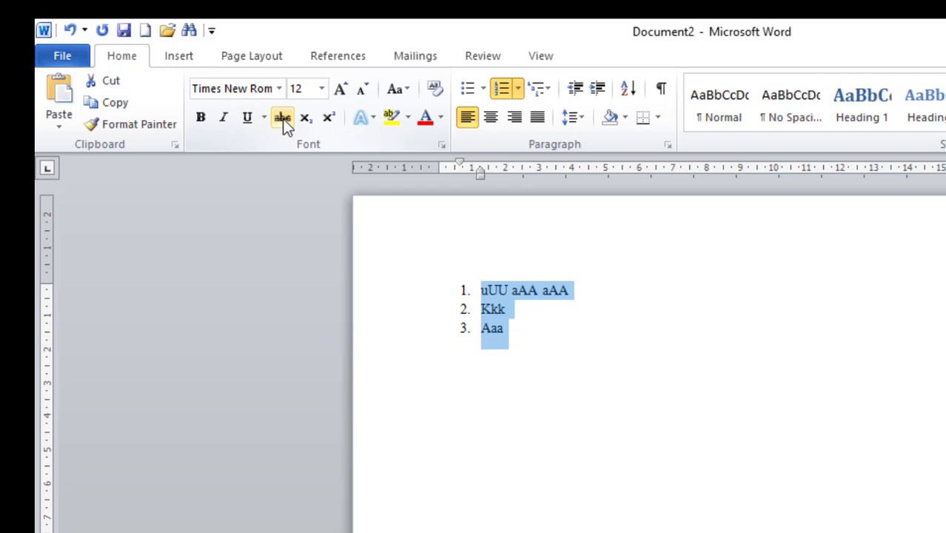
- Apply Strikethrough to the three list items, and remove it again
{"action": "left_click", "coordinate": [283, 119]}
{"action": "key", "text": "Right"}
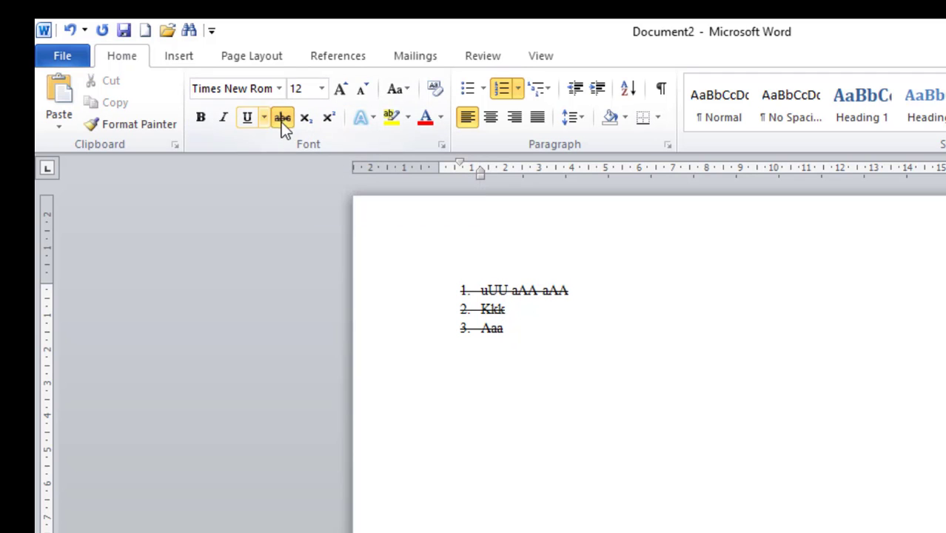
{"action": "left_click_drag", "start_coordinate": [519, 312], "coordinate": [449, 277]}
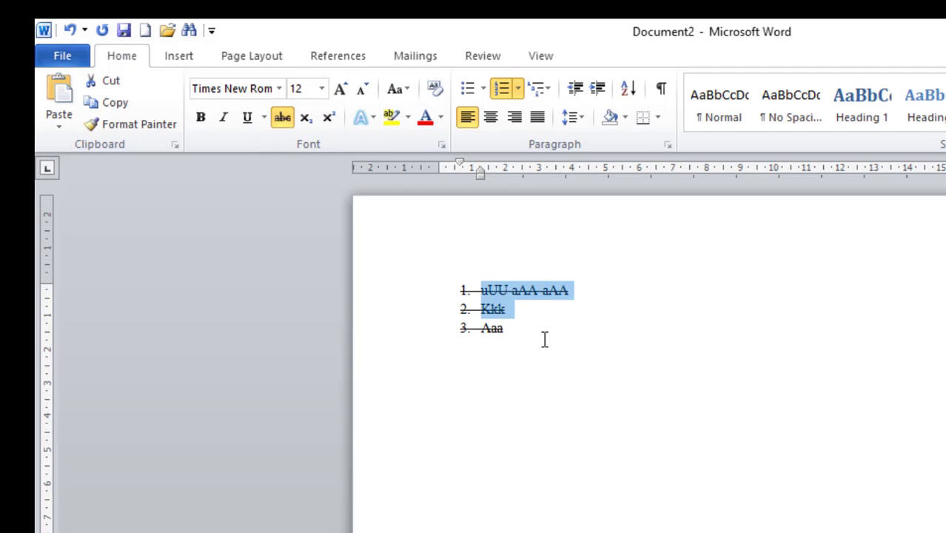
{"action": "left_click_drag", "start_coordinate": [545, 338], "coordinate": [448, 277]}
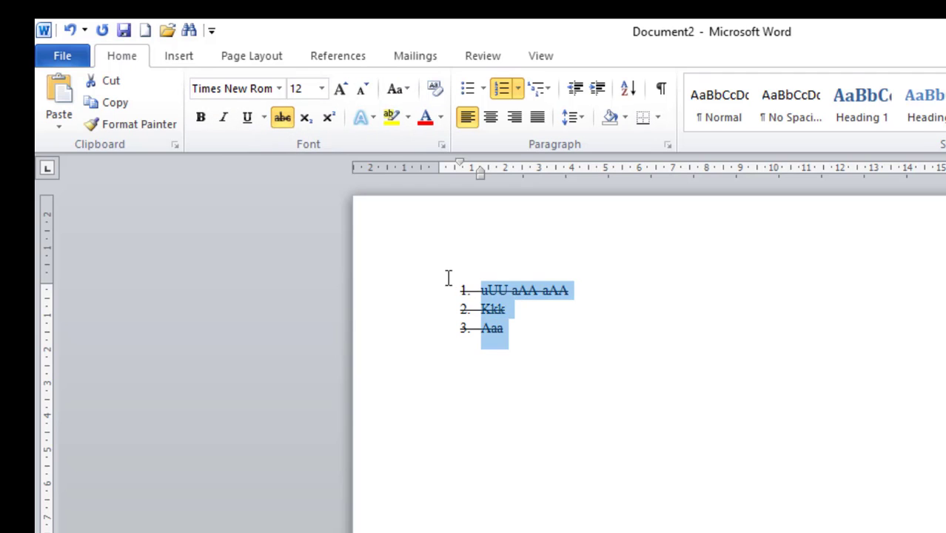
{"action": "left_click", "coordinate": [282, 117]}
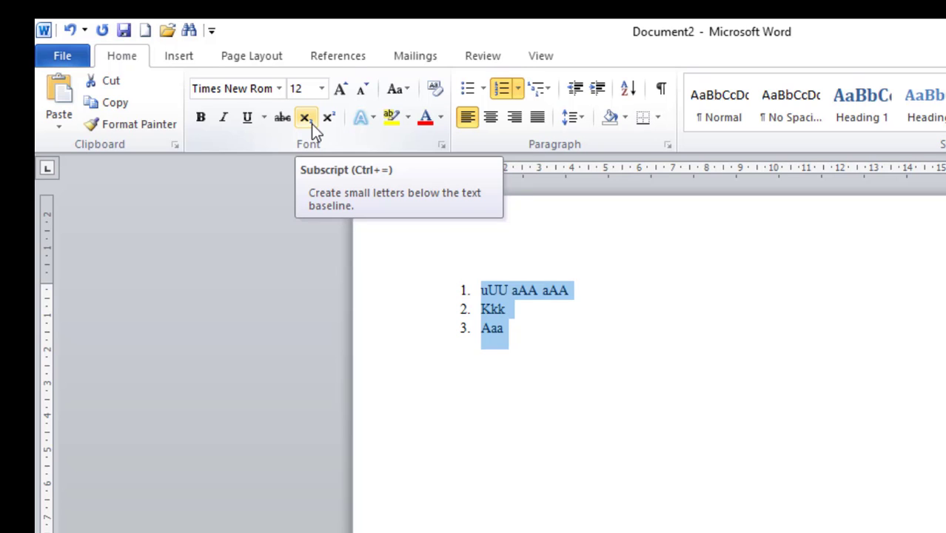
- Enter "A1" on a new line below the list and format its 1 as subscript
{"action": "left_click", "coordinate": [741, 396]}
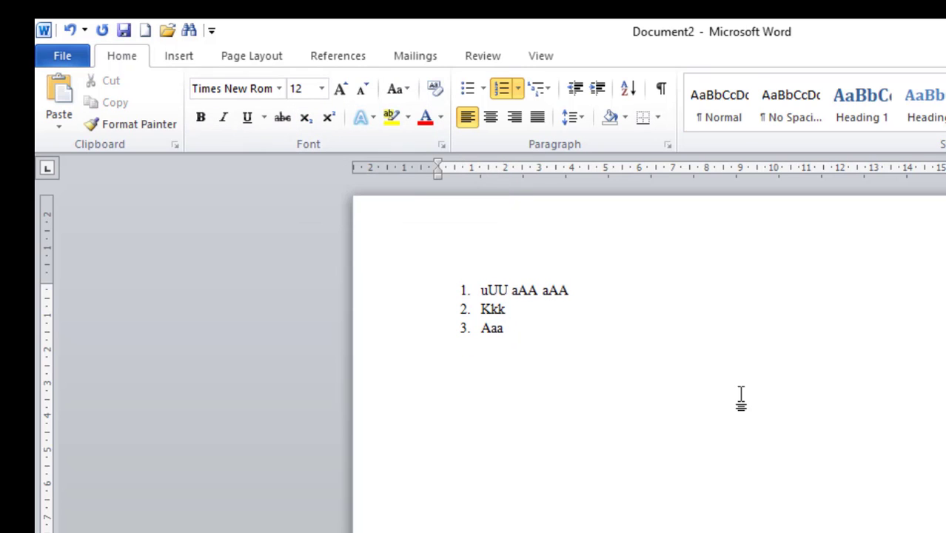
{"action": "type", "text": "A1"}
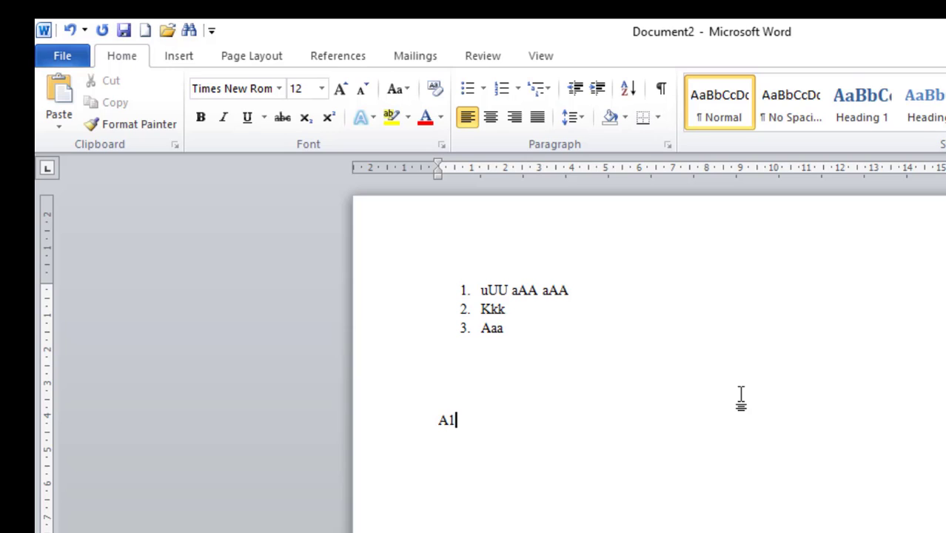
{"action": "key", "text": "shift+Left"}
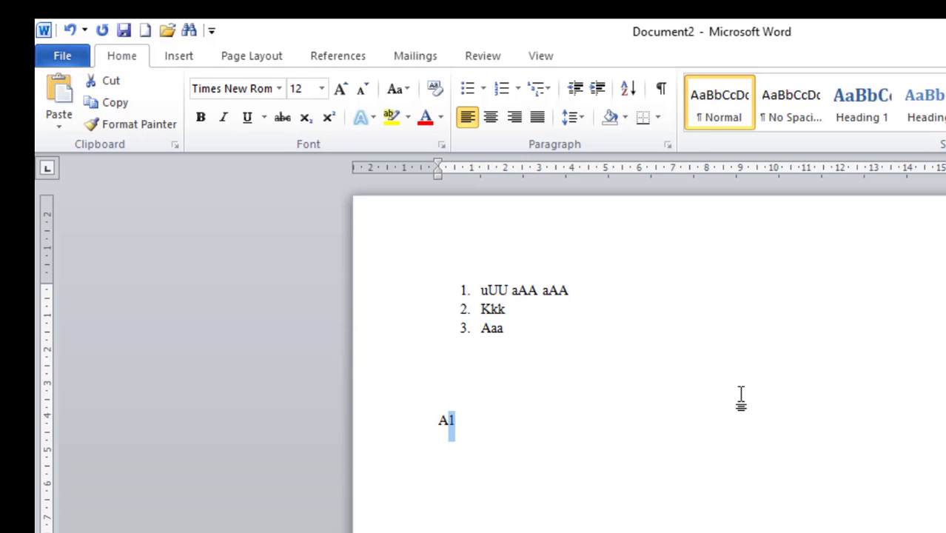
{"action": "left_click", "coordinate": [494, 431]}
{"action": "left_click_drag", "start_coordinate": [466, 423], "coordinate": [451, 422]}
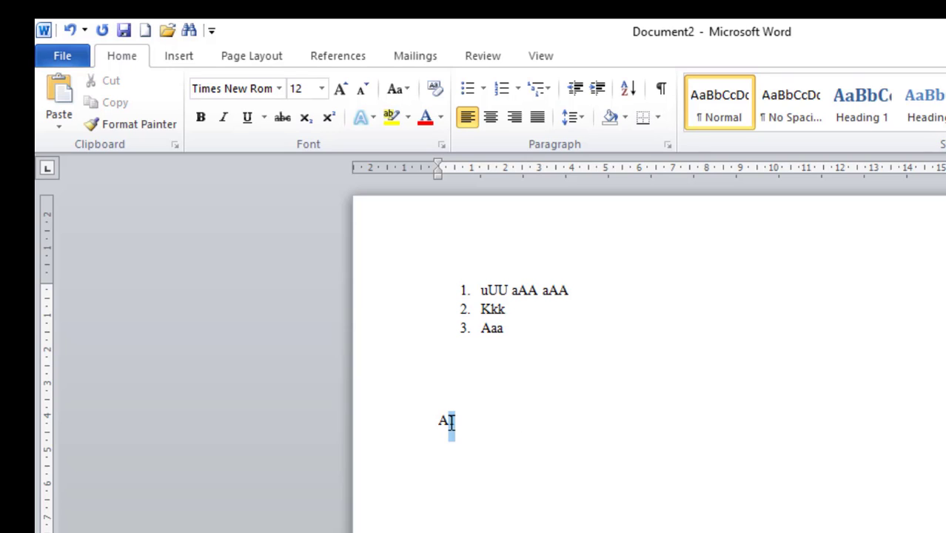
{"action": "left_click", "coordinate": [306, 117]}
{"action": "left_click", "coordinate": [521, 412]}
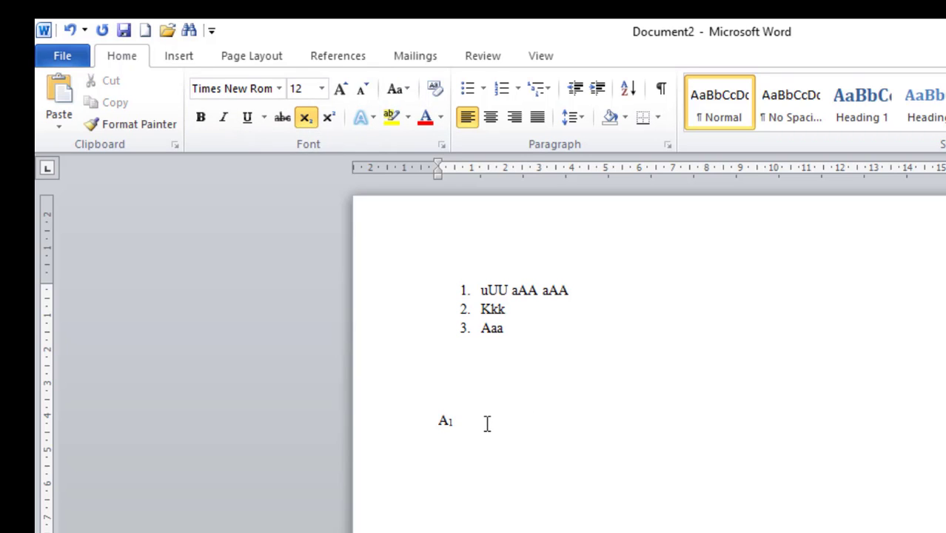
{"action": "left_click", "coordinate": [305, 117]}
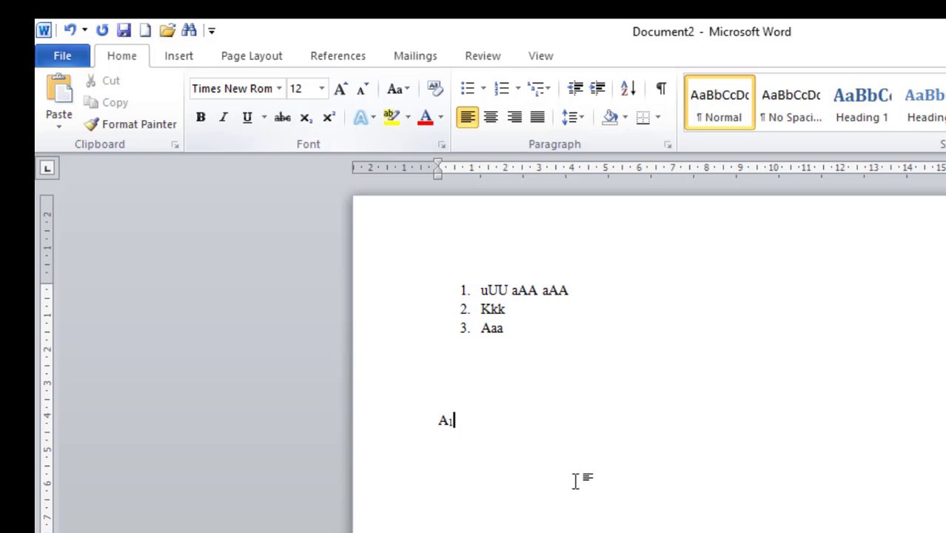
- Remove the subscript from the 1 after the letter A and format that digit as superscript
{"action": "left_click_drag", "start_coordinate": [461, 406], "coordinate": [449, 423]}
{"action": "left_click", "coordinate": [452, 416]}
{"action": "left_click", "coordinate": [308, 125]}
{"action": "left_click", "coordinate": [496, 401]}
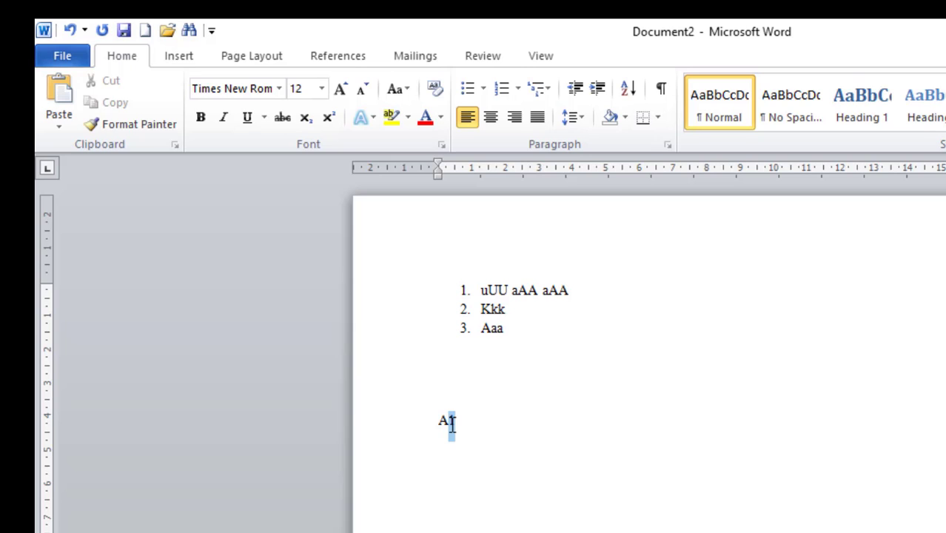
{"action": "left_click", "coordinate": [335, 127]}
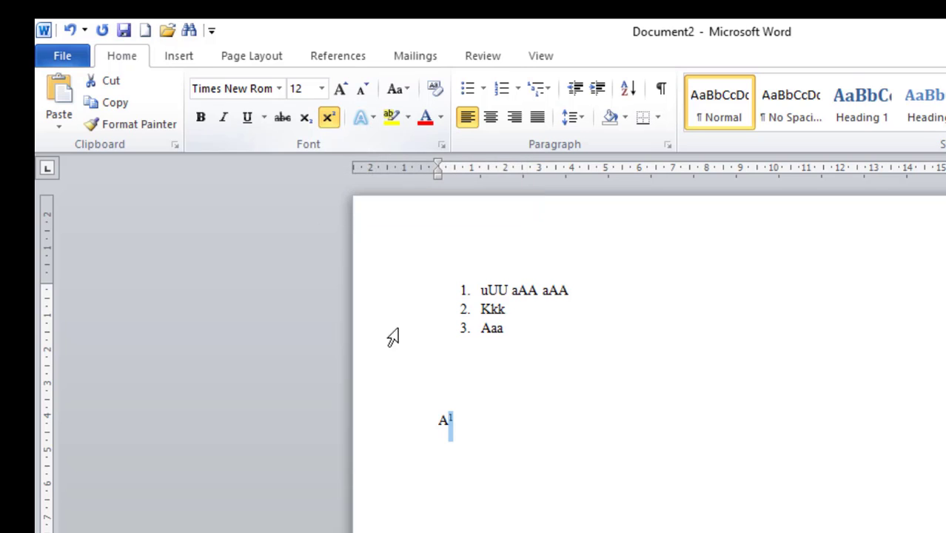
- Replace the superscript 1 after the letter A with 2, and return the digit to normal text
{"action": "left_click", "coordinate": [451, 422]}
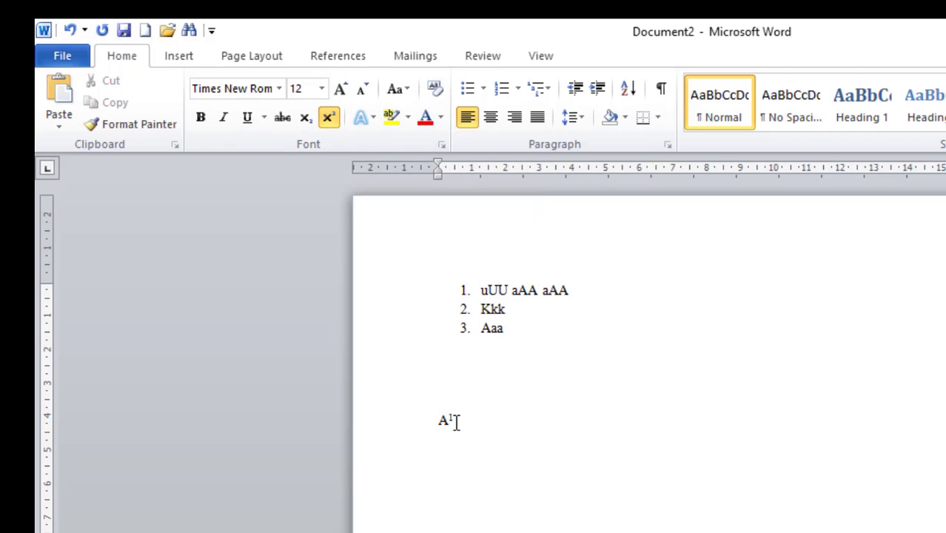
{"action": "type", "text": "2"}
{"action": "left_click_drag", "start_coordinate": [456, 422], "coordinate": [448, 422]}
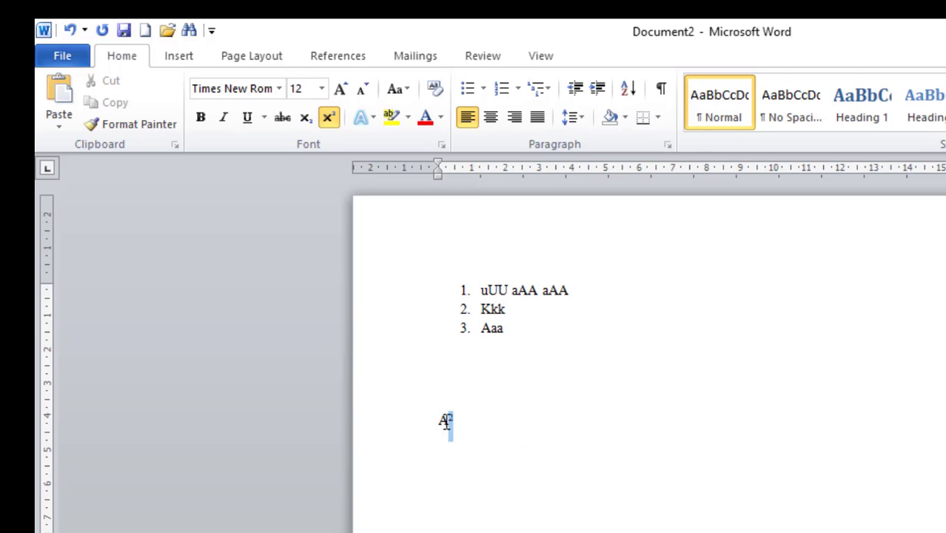
{"action": "left_click", "coordinate": [328, 117]}
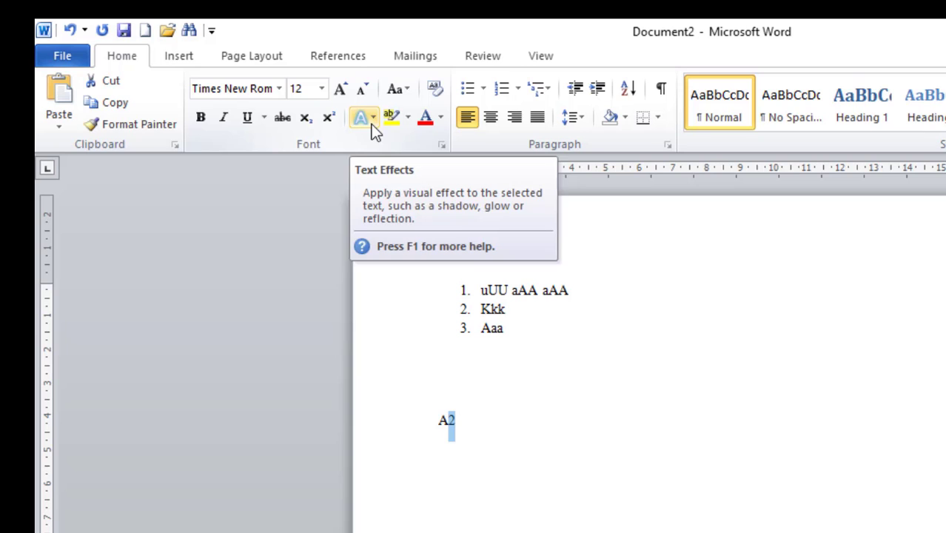
- Apply a blue preset text effect to the three list items
{"action": "left_click", "coordinate": [569, 292]}
{"action": "left_click_drag", "start_coordinate": [526, 346], "coordinate": [467, 268]}
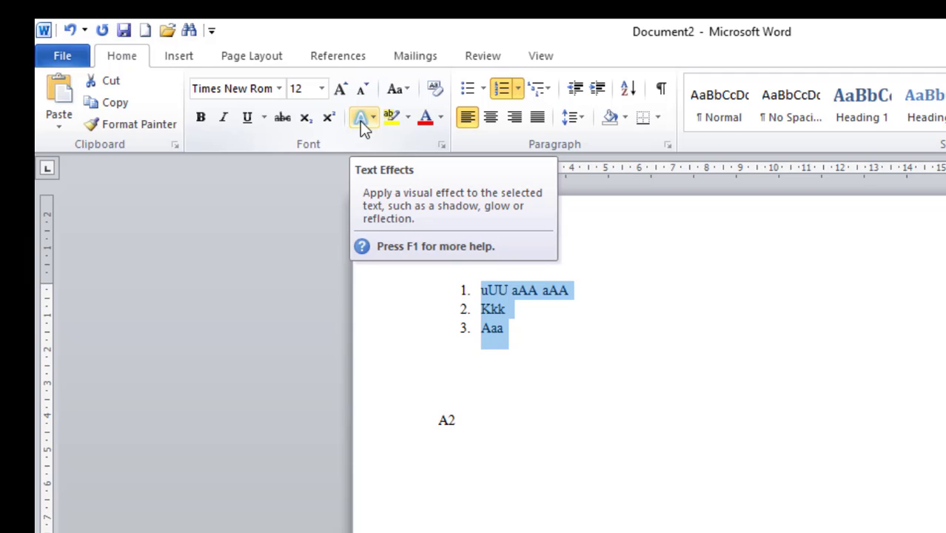
{"action": "left_click", "coordinate": [361, 123]}
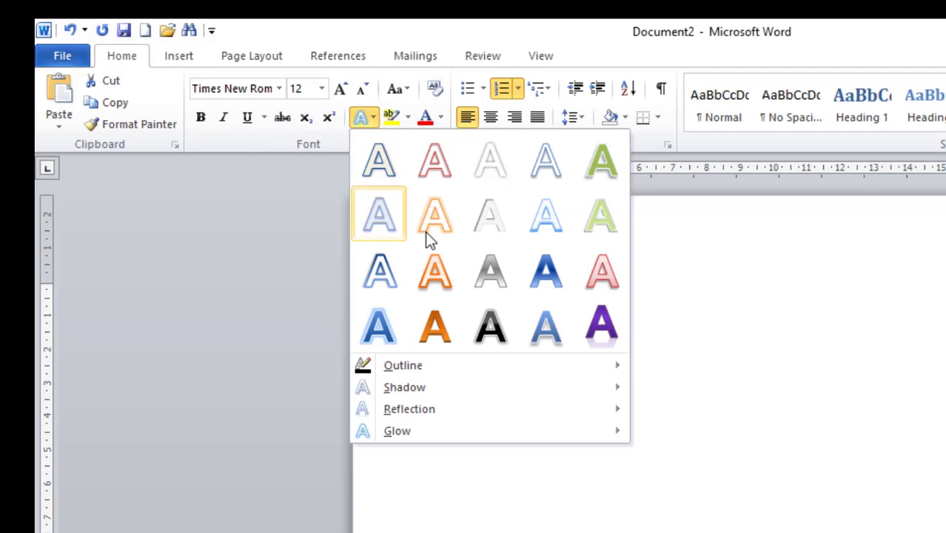
{"action": "left_click", "coordinate": [522, 333]}
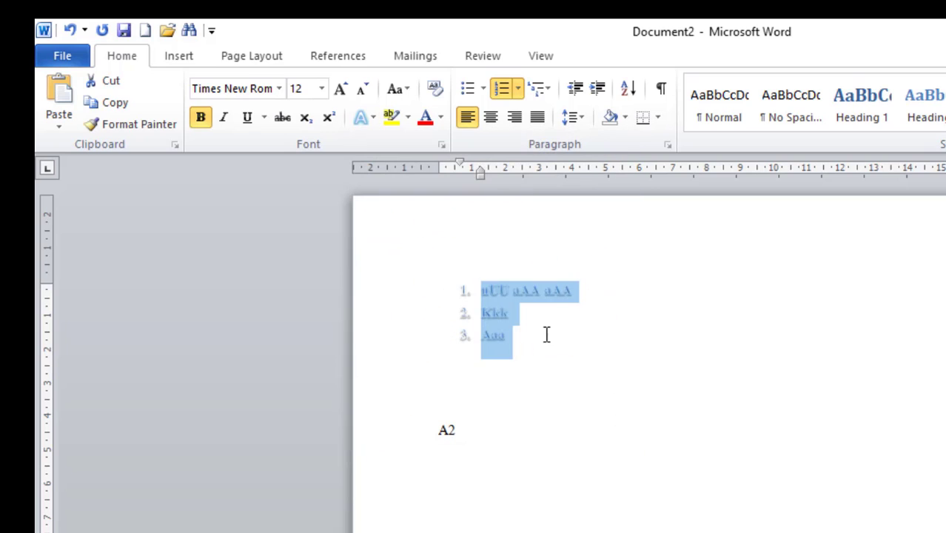
{"action": "left_click", "coordinate": [545, 334]}
- View the outline colour options for text effects, and undo the blue text effect on the three list items
{"action": "left_click", "coordinate": [373, 120]}
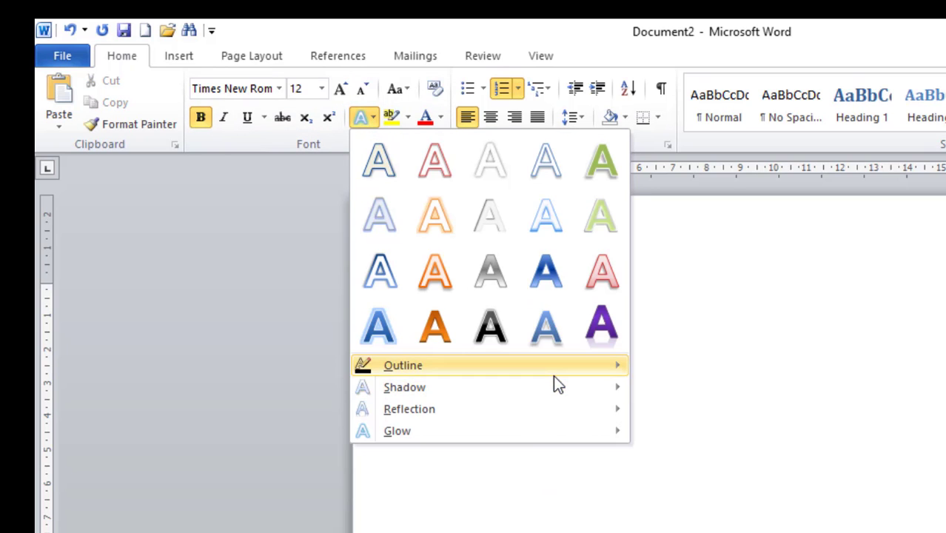
{"action": "mouse_move", "coordinate": [553, 376]}
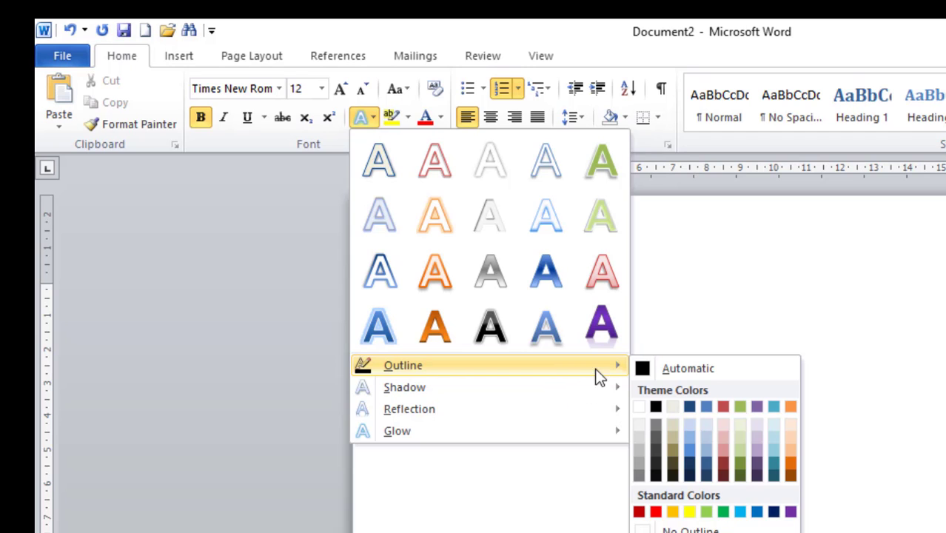
{"action": "left_click", "coordinate": [684, 272]}
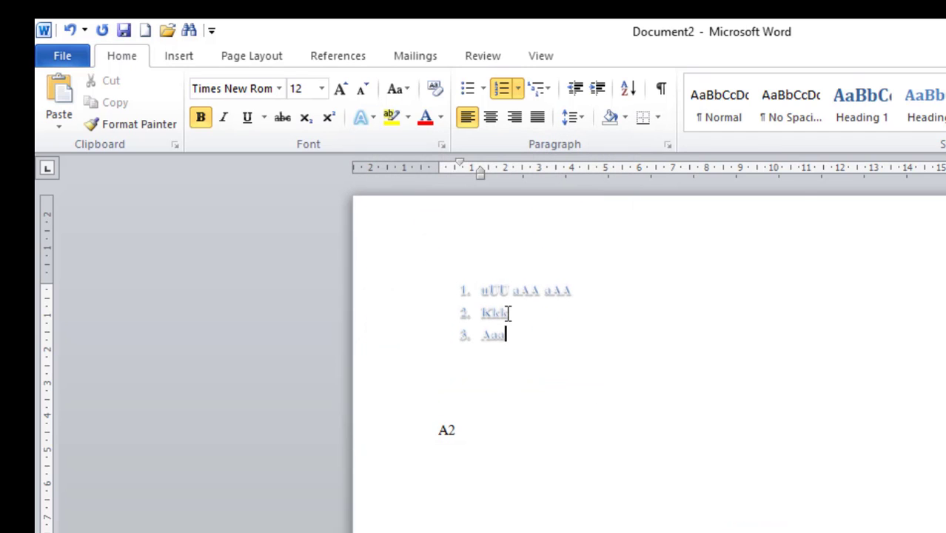
{"action": "left_click", "coordinate": [69, 29]}
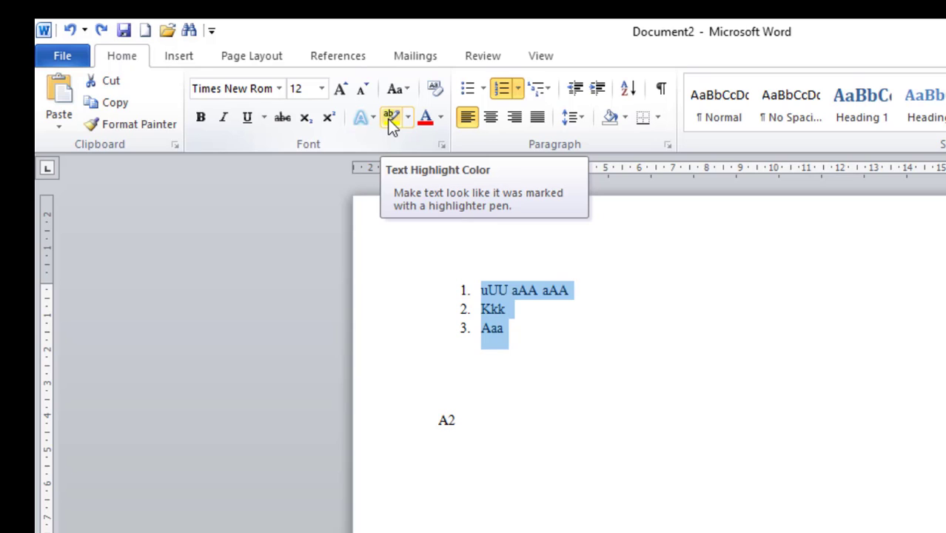
- Try a yellow highlight on the three list items, undo it, and preview magenta as an alternative highlight colour
{"action": "left_click_drag", "start_coordinate": [538, 339], "coordinate": [482, 289]}
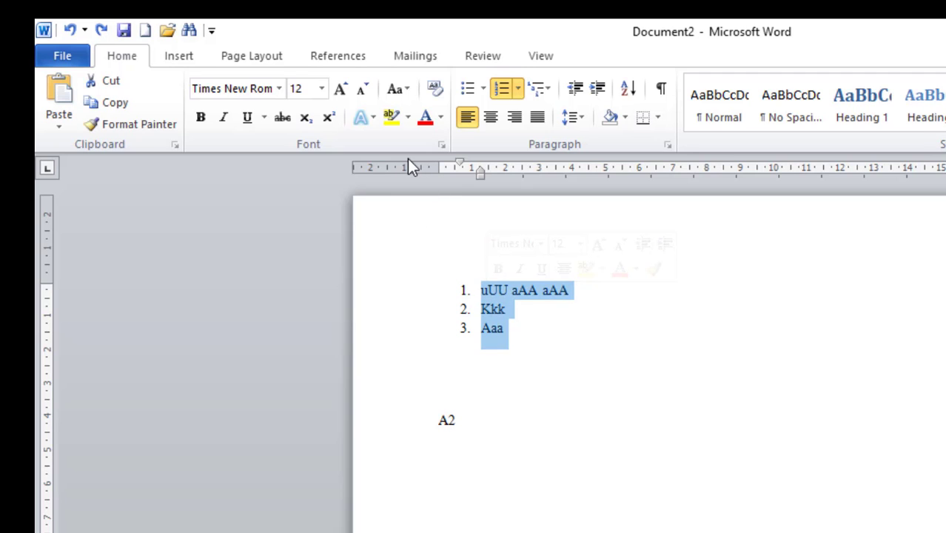
{"action": "left_click", "coordinate": [392, 120]}
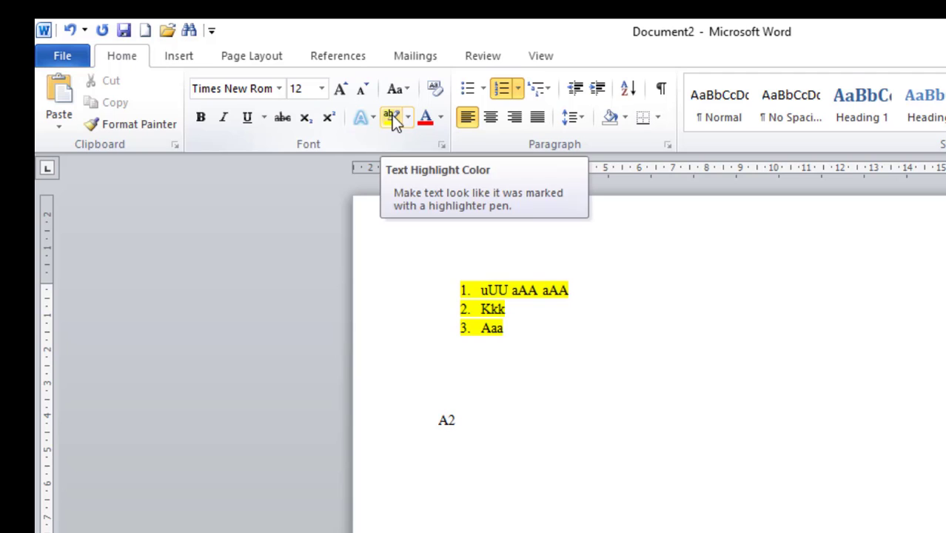
{"action": "left_click", "coordinate": [70, 30]}
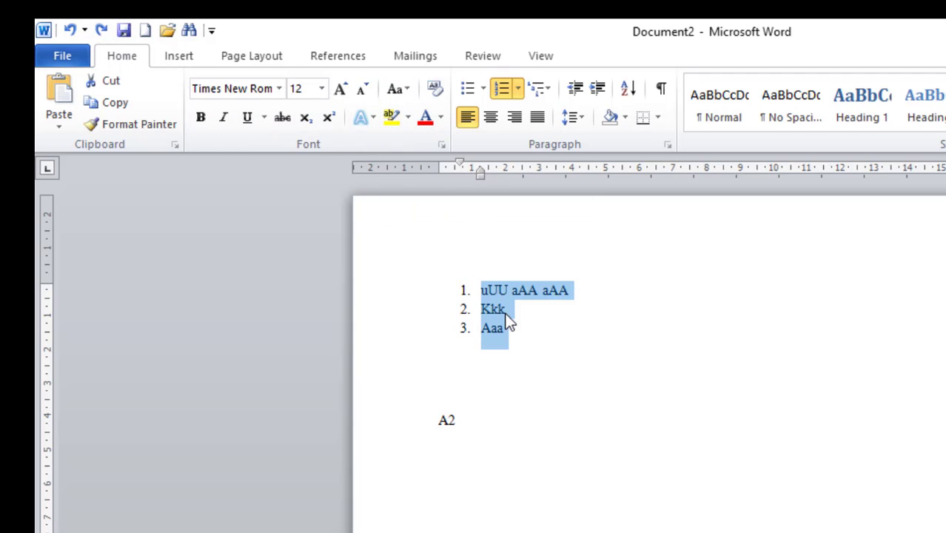
{"action": "left_click", "coordinate": [409, 119]}
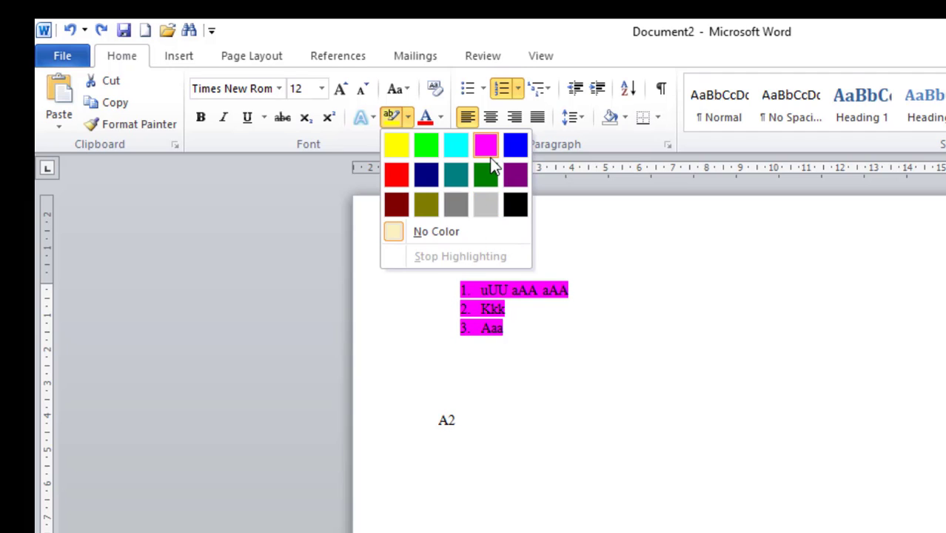
{"action": "left_click", "coordinate": [521, 355]}
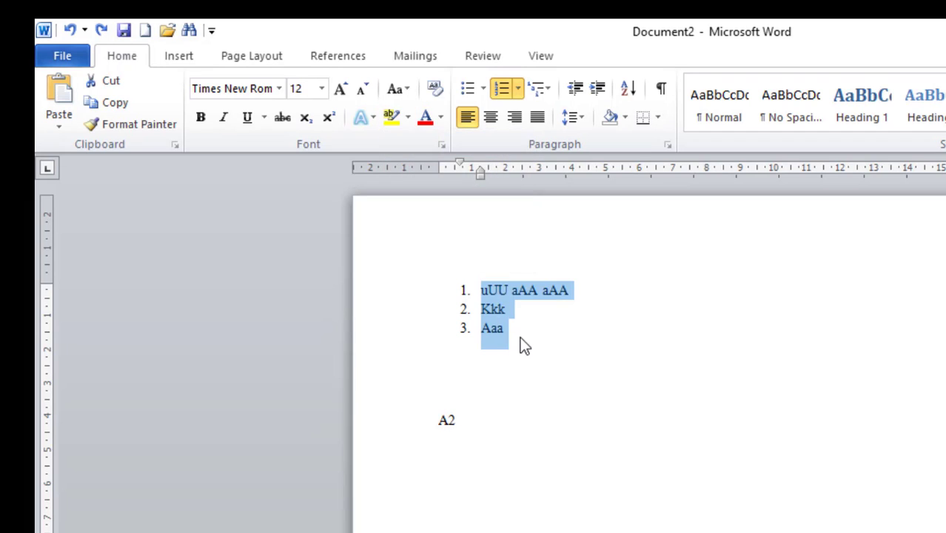
- Try red as the font colour of the three list items and undo the change
{"action": "left_click", "coordinate": [427, 118]}
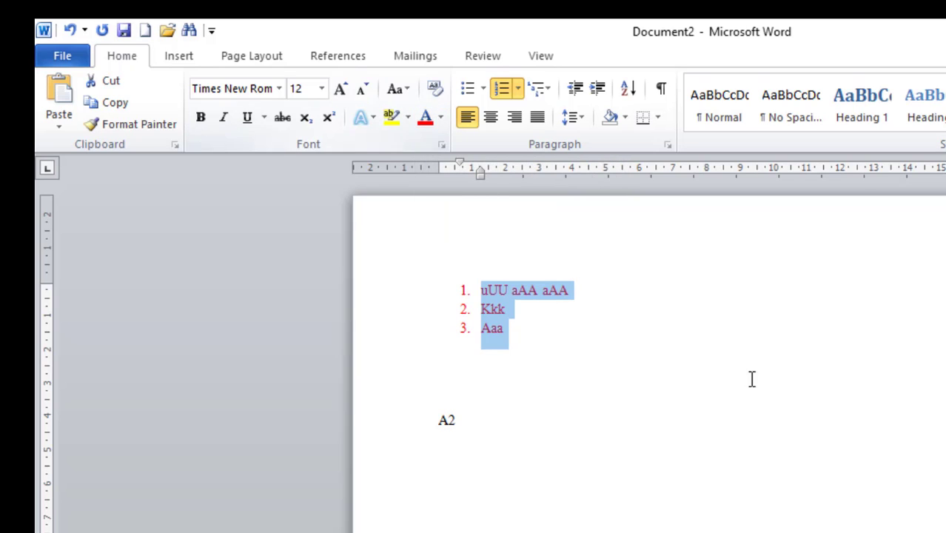
{"action": "left_click", "coordinate": [484, 341]}
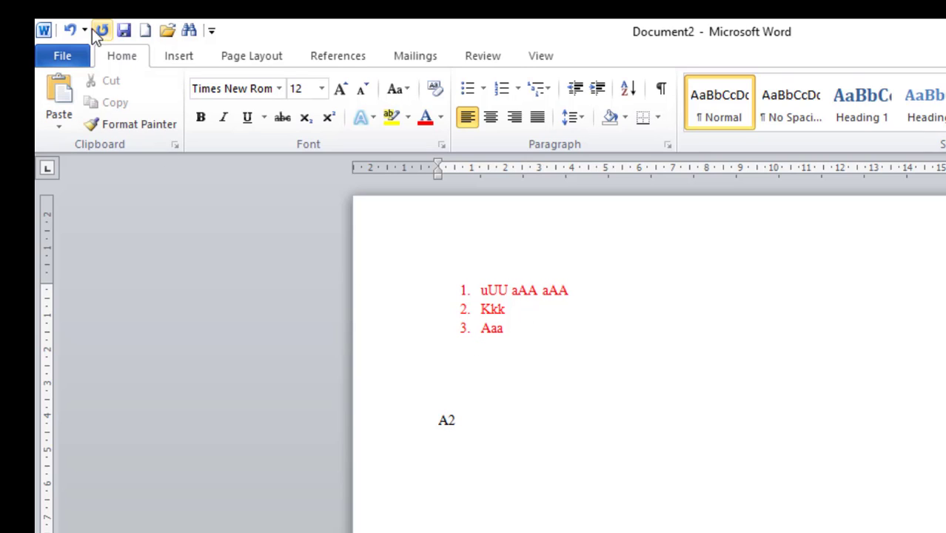
{"action": "left_click", "coordinate": [70, 29]}
{"action": "left_click", "coordinate": [541, 340]}
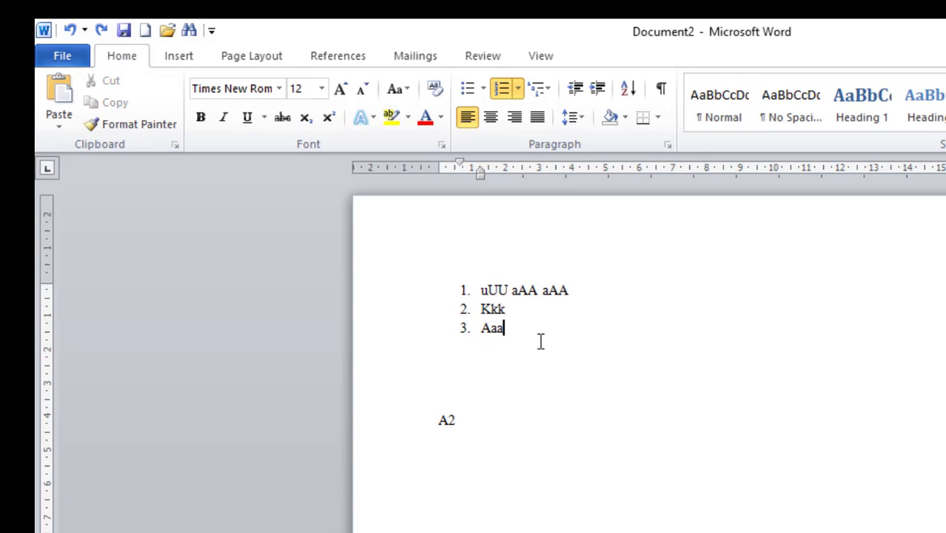
- Try the standard light green font colour on the three list items and undo it
{"action": "left_click_drag", "start_coordinate": [525, 344], "coordinate": [462, 308]}
{"action": "left_click_drag", "start_coordinate": [460, 271], "coordinate": [466, 300]}
{"action": "left_click", "coordinate": [442, 119]}
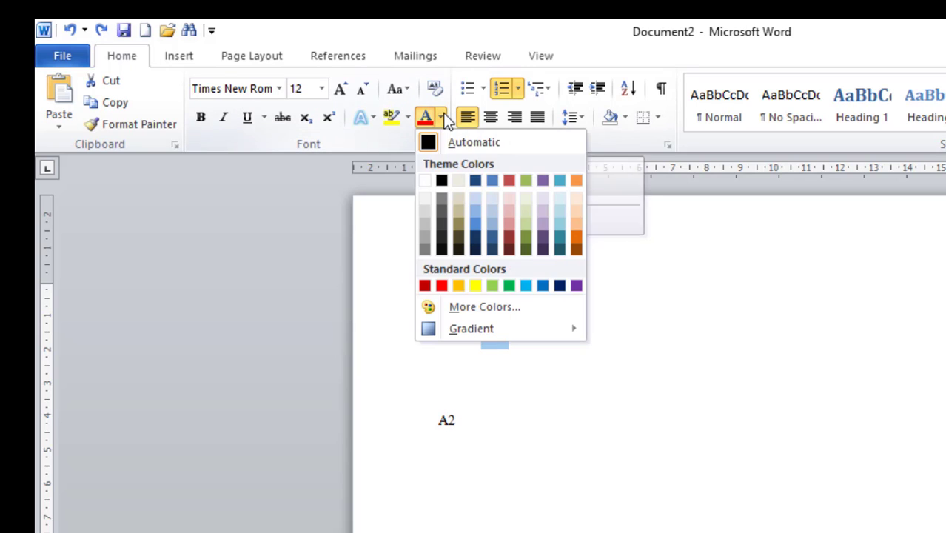
{"action": "left_click", "coordinate": [492, 285]}
{"action": "left_click", "coordinate": [505, 364]}
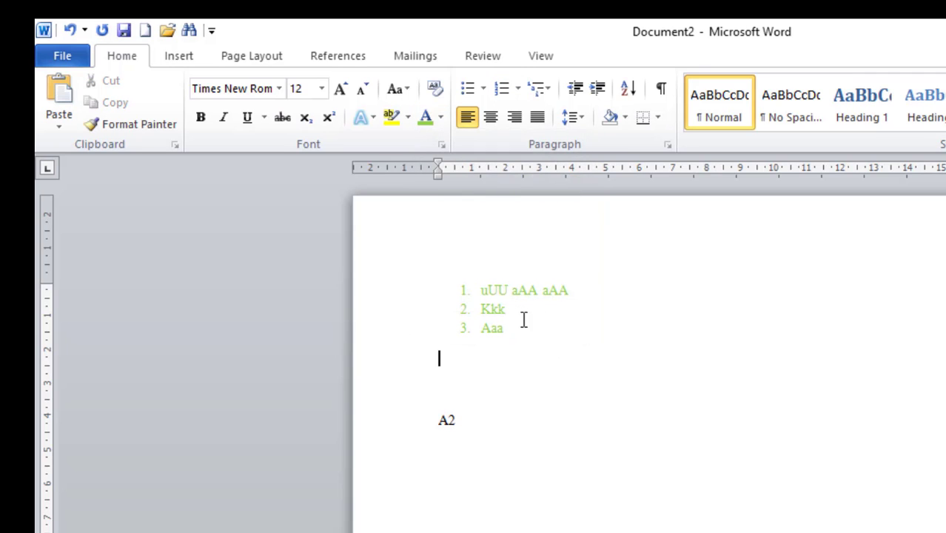
{"action": "left_click", "coordinate": [69, 30]}
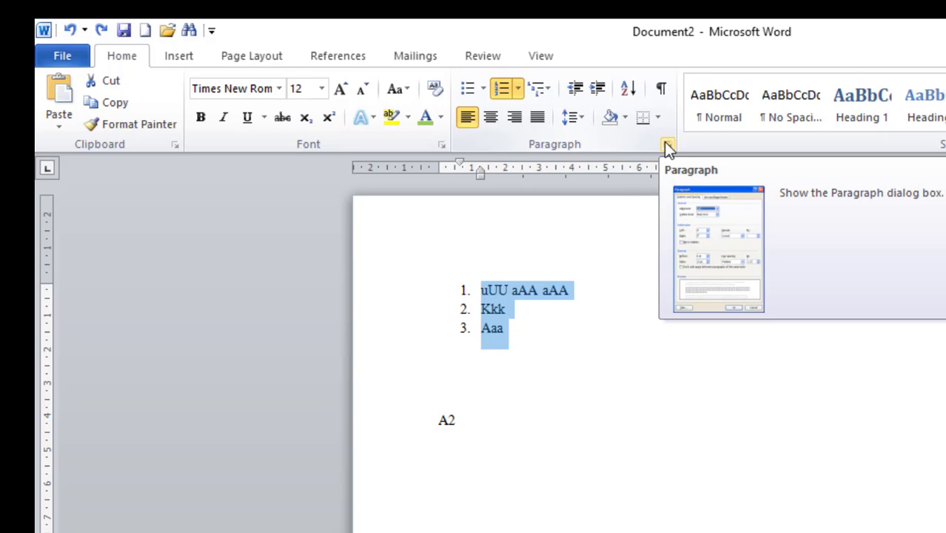
- Try the a., a) and A. numbering formats on the three list items, and remove the numbering from them
{"action": "left_click", "coordinate": [565, 293]}
{"action": "left_click_drag", "start_coordinate": [503, 328], "coordinate": [464, 290]}
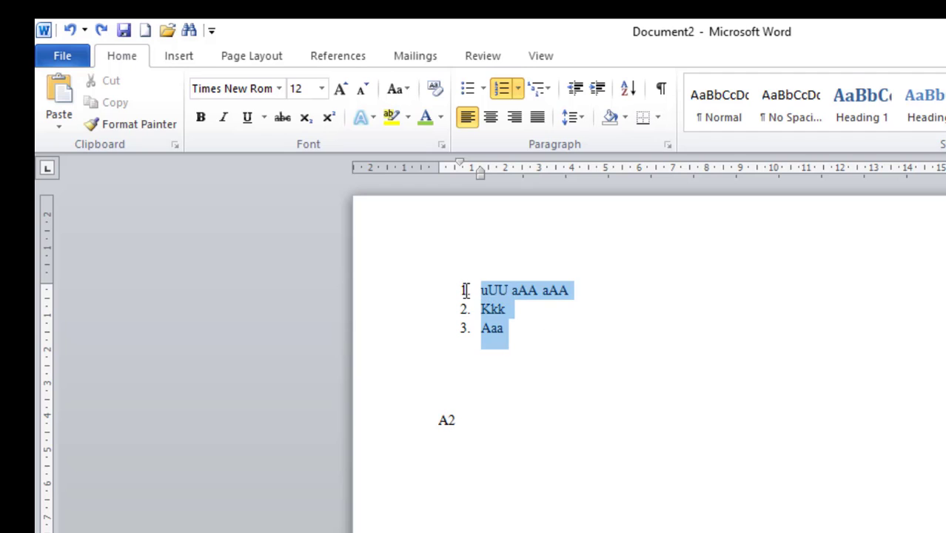
{"action": "left_click", "coordinate": [517, 90]}
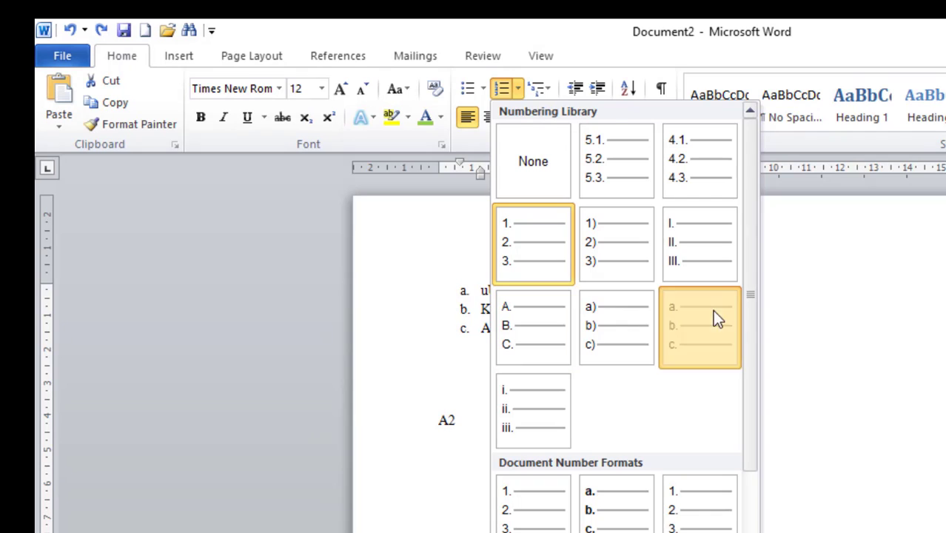
{"action": "left_click", "coordinate": [711, 310]}
{"action": "left_click", "coordinate": [517, 87]}
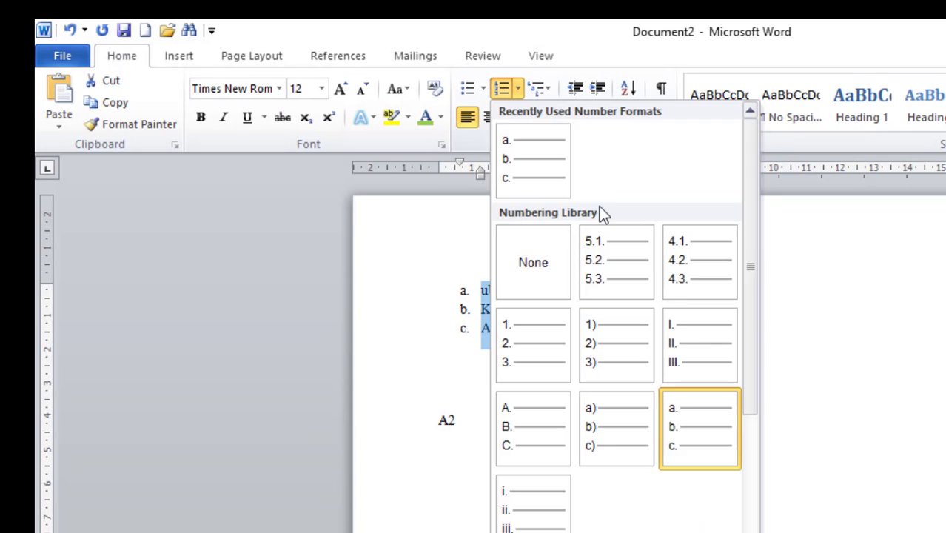
{"action": "left_click", "coordinate": [586, 410]}
{"action": "left_click", "coordinate": [518, 88]}
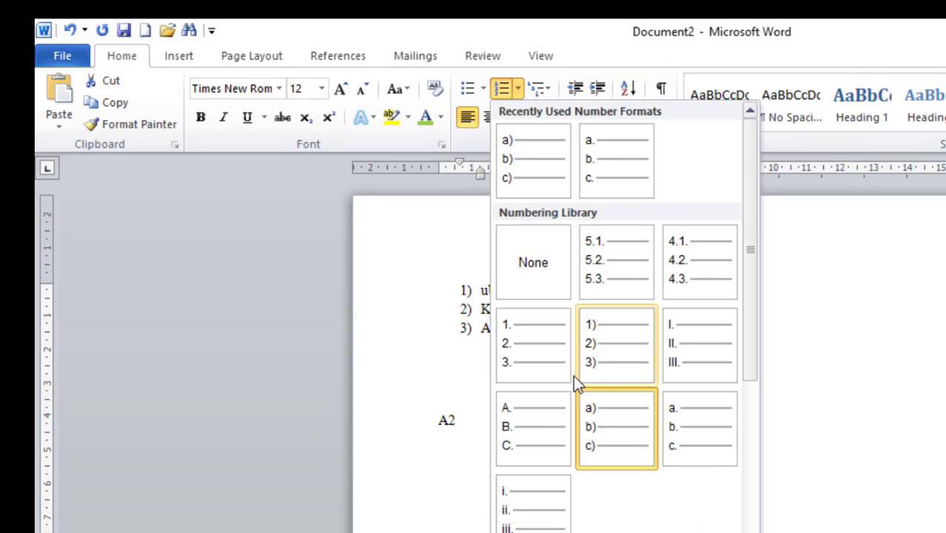
{"action": "left_click", "coordinate": [533, 428]}
{"action": "left_click_drag", "start_coordinate": [503, 331], "coordinate": [479, 291]}
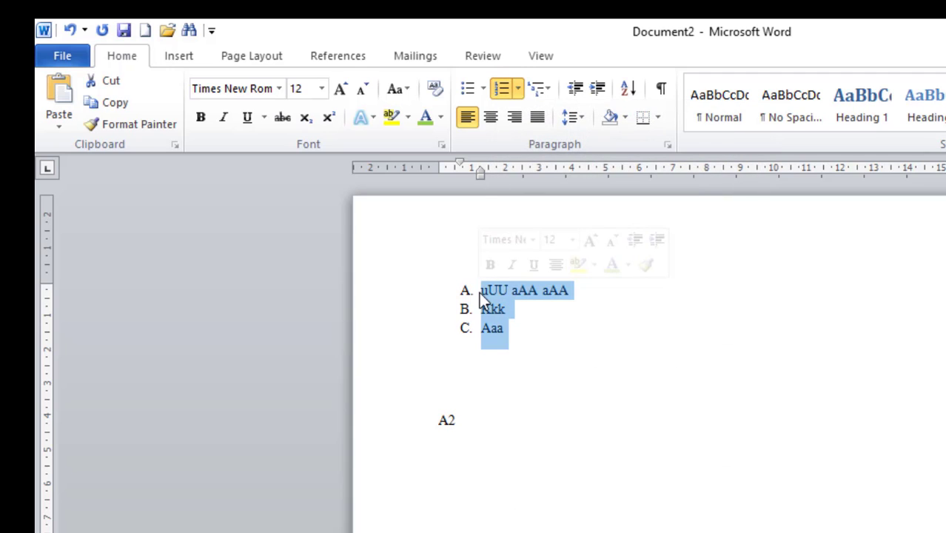
{"action": "left_click", "coordinate": [500, 87]}
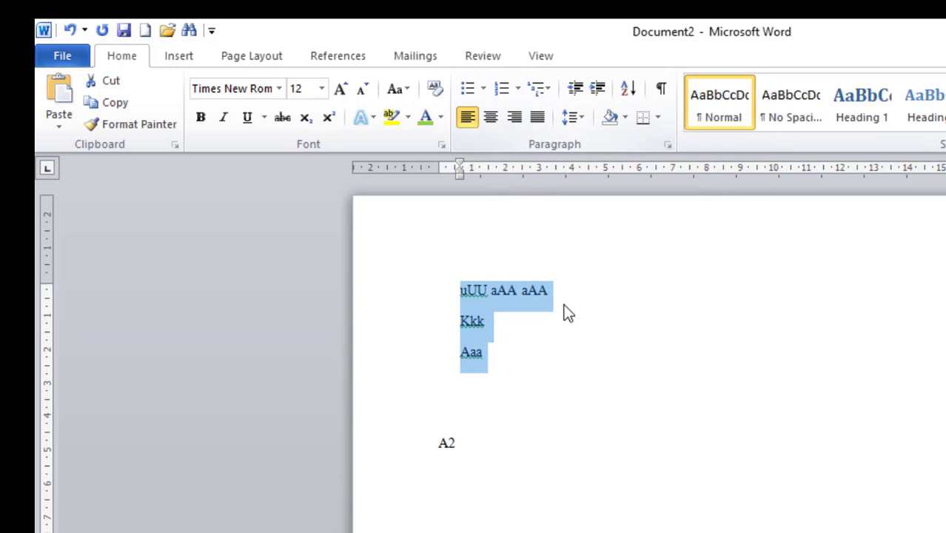
- Try dash bullets and solid round bullets on the three lines, and remove the bullets
{"action": "left_click", "coordinate": [481, 86]}
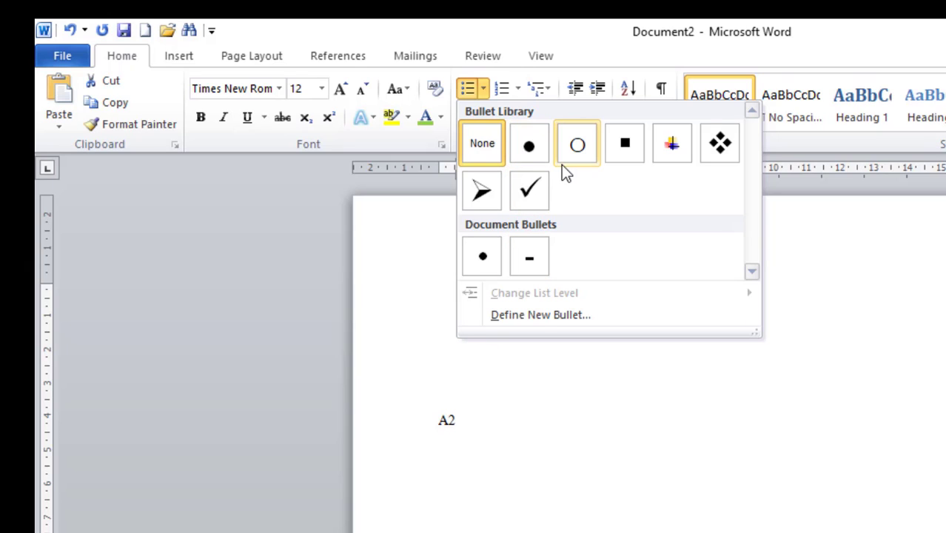
{"action": "left_click", "coordinate": [548, 251]}
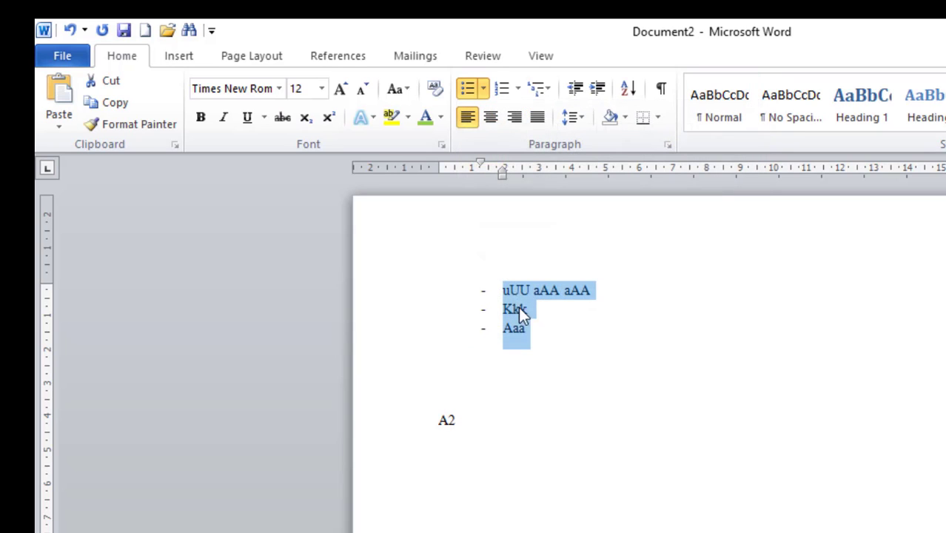
{"action": "left_click", "coordinate": [483, 89]}
{"action": "left_click", "coordinate": [538, 204]}
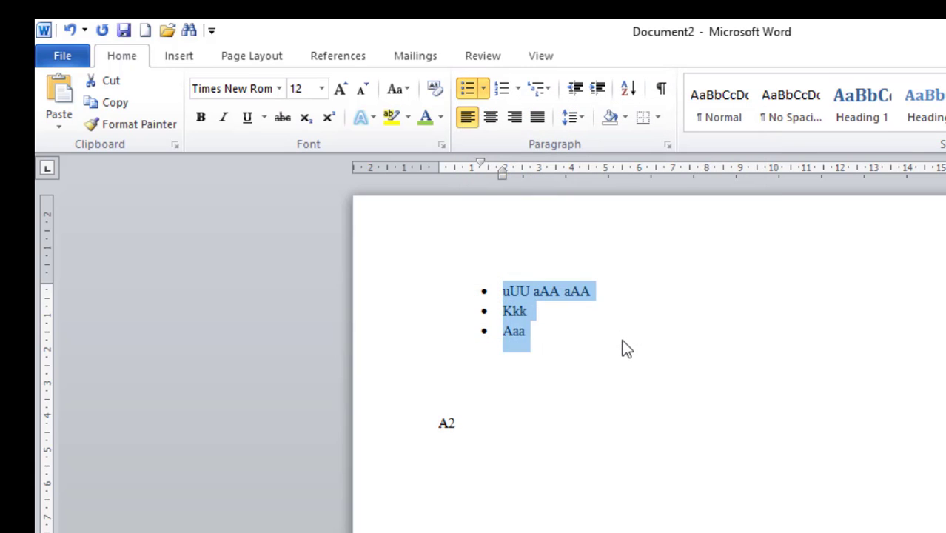
{"action": "left_click", "coordinate": [551, 337]}
{"action": "left_click_drag", "start_coordinate": [553, 343], "coordinate": [469, 253]}
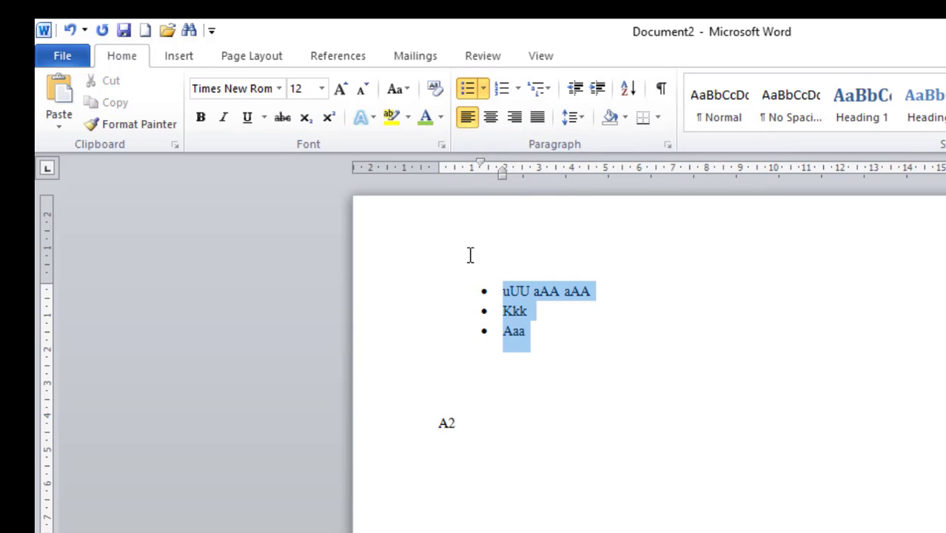
{"action": "left_click", "coordinate": [473, 87]}
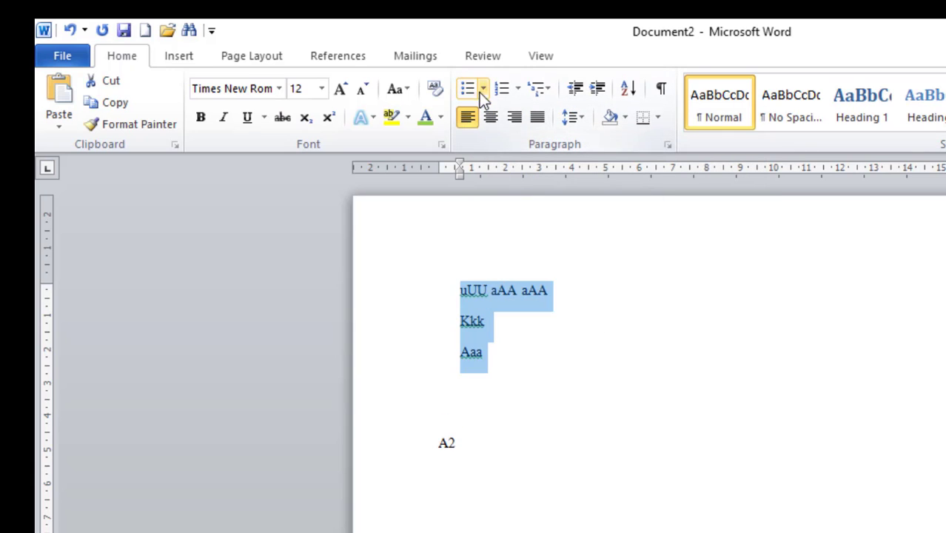
- Increase the indent of the three selected lines, and decrease it until they sit at the left margin
{"action": "left_click", "coordinate": [596, 89]}
{"action": "left_click", "coordinate": [596, 90]}
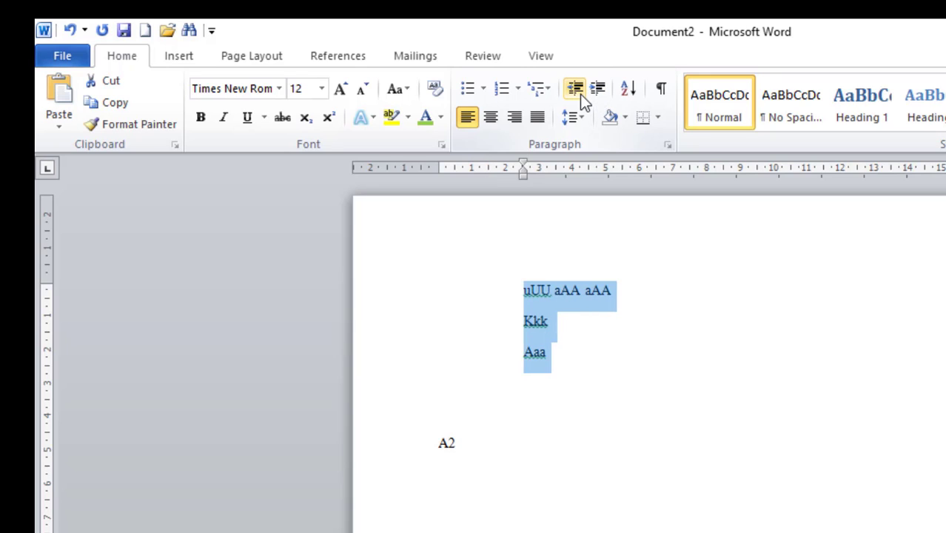
{"action": "double_click", "coordinate": [579, 94]}
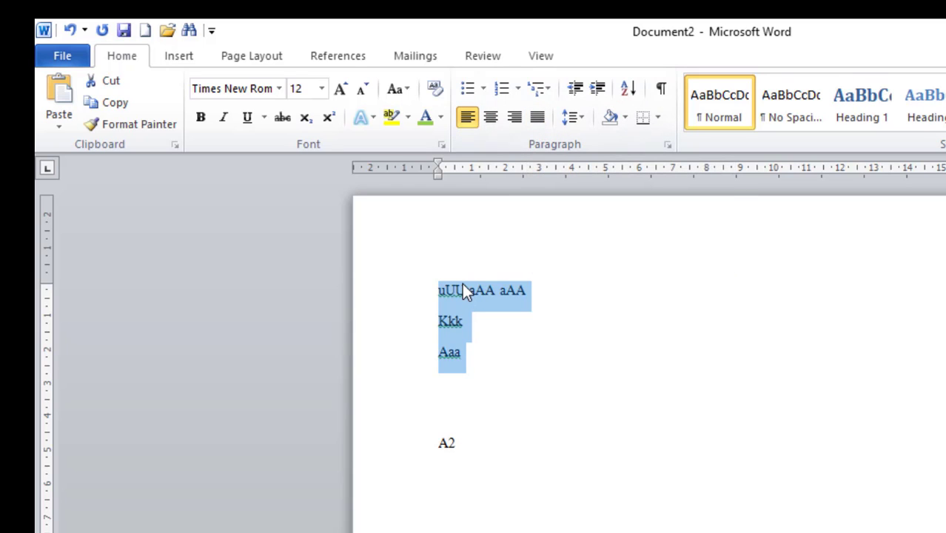
- Try centre and right alignment on the three lines, and set them to justified
{"action": "left_click", "coordinate": [493, 123]}
{"action": "left_click", "coordinate": [511, 122]}
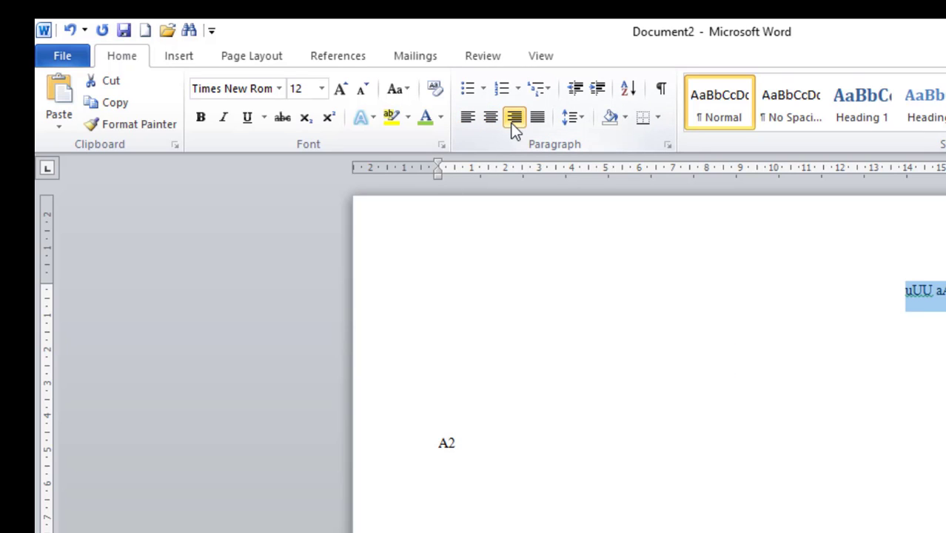
{"action": "left_click", "coordinate": [538, 122]}
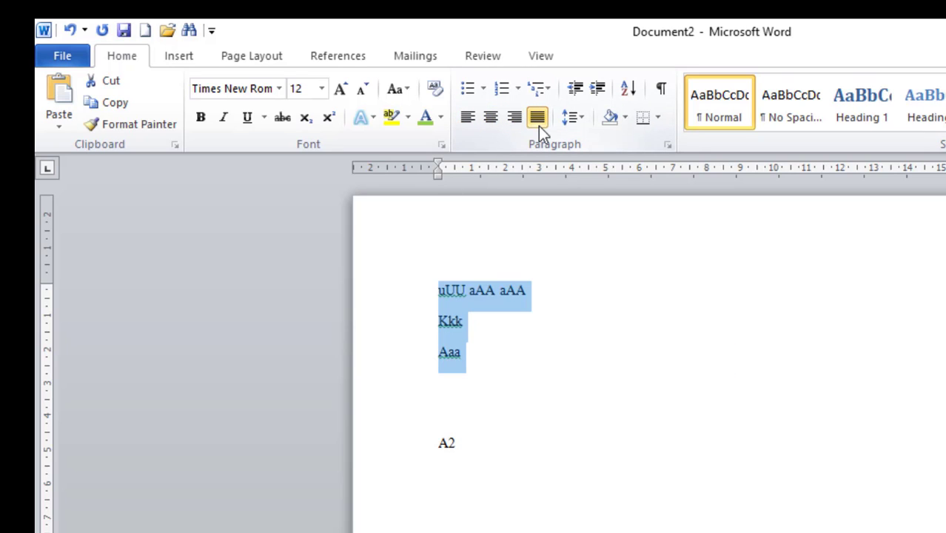
{"action": "left_click", "coordinate": [568, 322]}
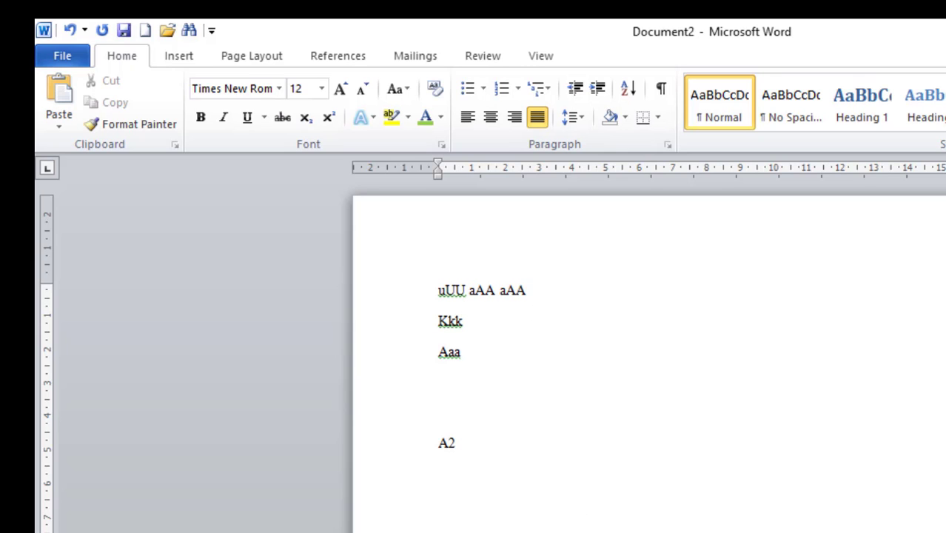
- In the Pengolah Kata module document, try left alignment on the introductory paragraph under "Pengaturan Tata Letak Dokumen" and centre it
{"action": "key", "text": "alt+Tab"}
{"action": "scroll", "coordinate": [553, 518], "scroll_direction": "down", "scroll_amount": 12}
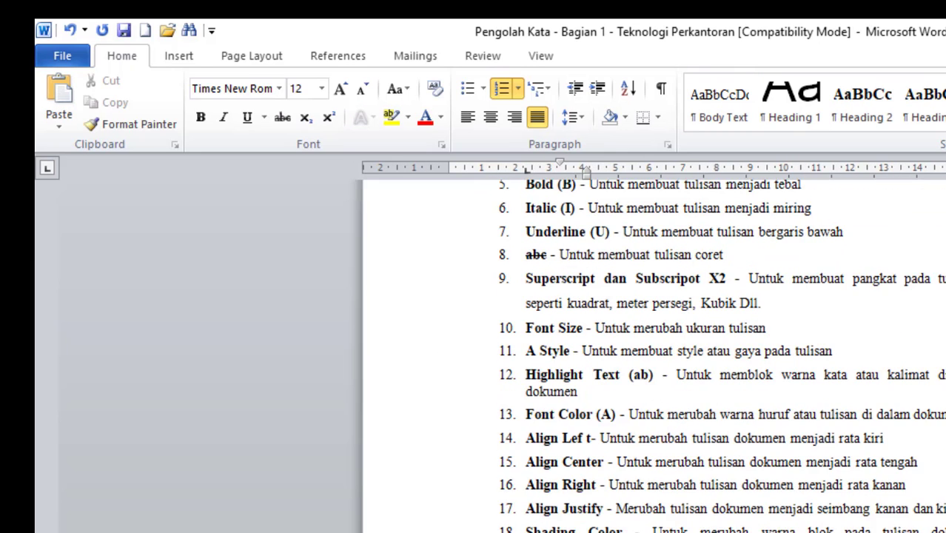
{"action": "left_click_drag", "start_coordinate": [942, 167], "coordinate": [942, 219]}
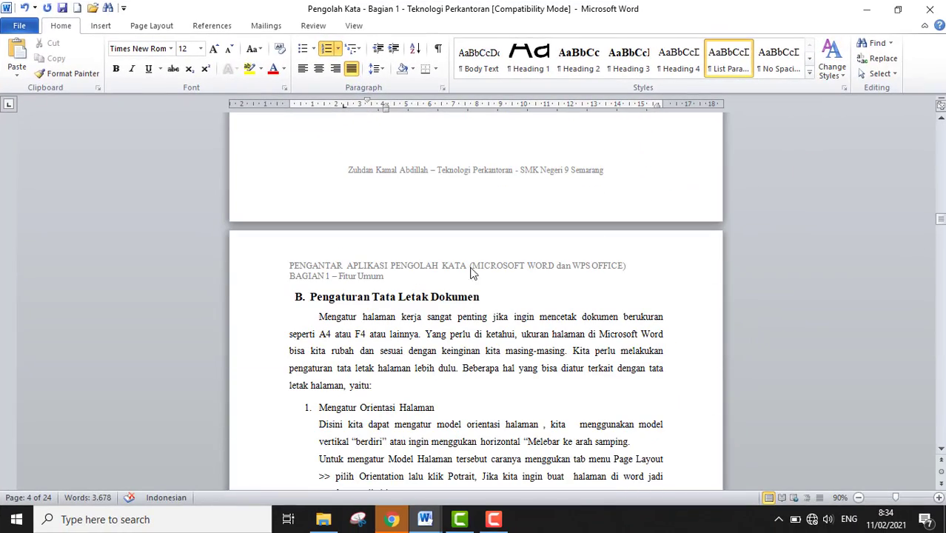
{"action": "left_click_drag", "start_coordinate": [316, 317], "coordinate": [374, 388]}
{"action": "left_click", "coordinate": [303, 68]}
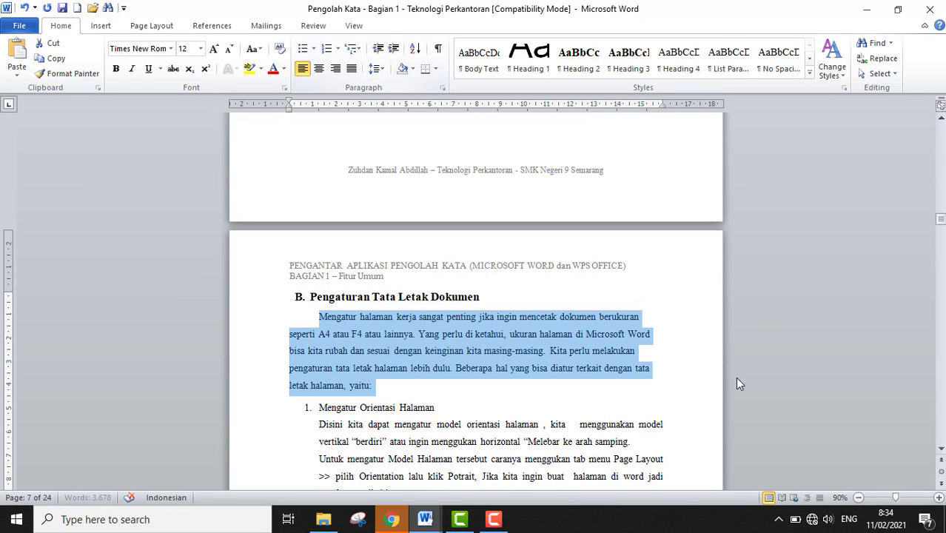
{"action": "left_click", "coordinate": [323, 72]}
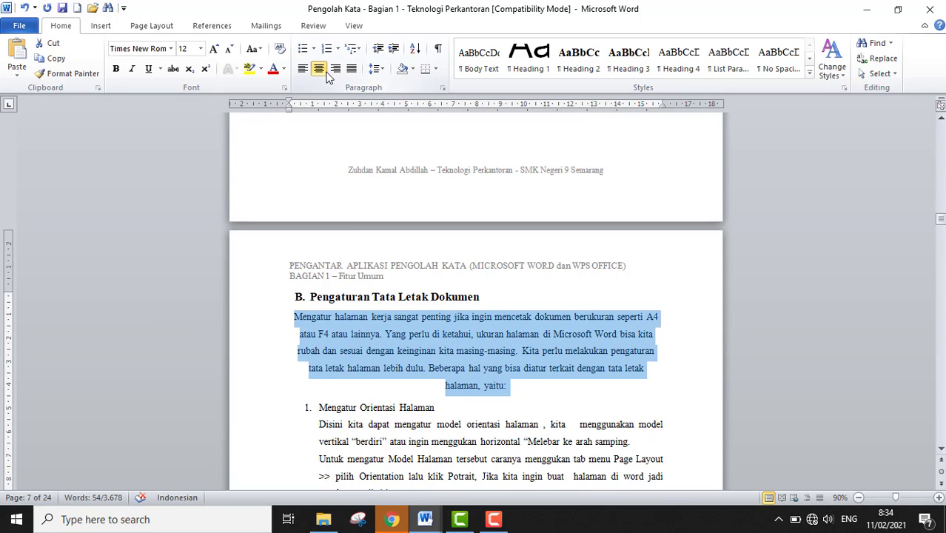
- Try right alignment on the introductory paragraph, set it to justified, and indent its first line by two levels
{"action": "left_click", "coordinate": [334, 69]}
{"action": "left_click", "coordinate": [352, 69]}
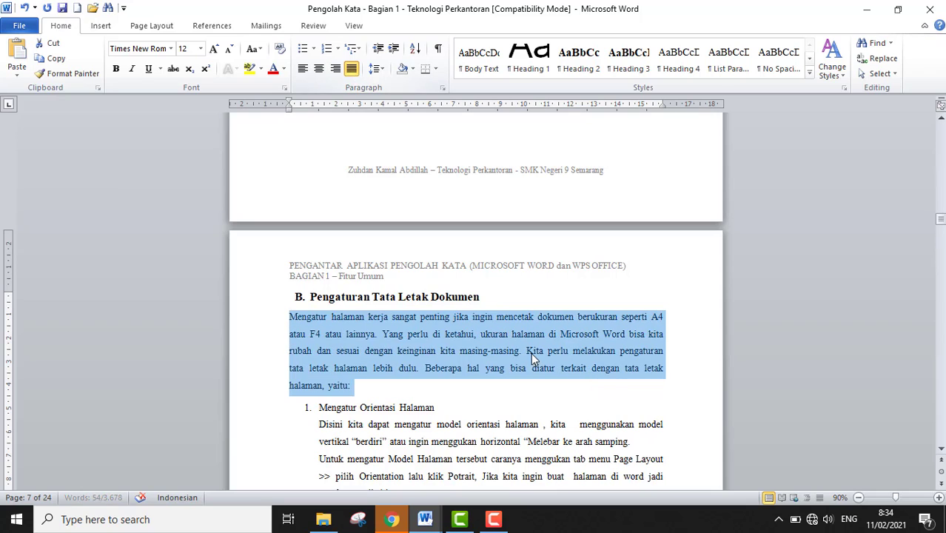
{"action": "left_click", "coordinate": [490, 353]}
{"action": "left_click", "coordinate": [287, 314]}
{"action": "key", "text": "Tab"}
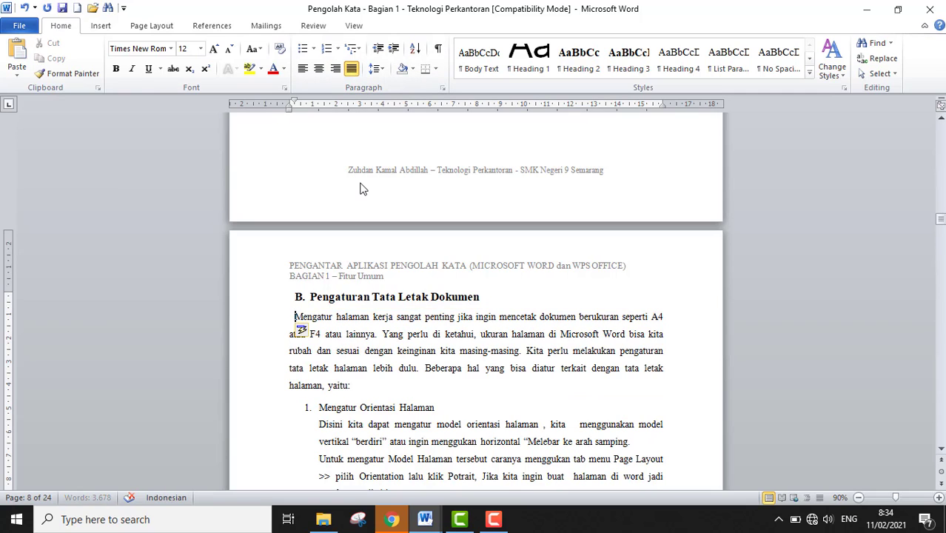
{"action": "key", "text": "Tab"}
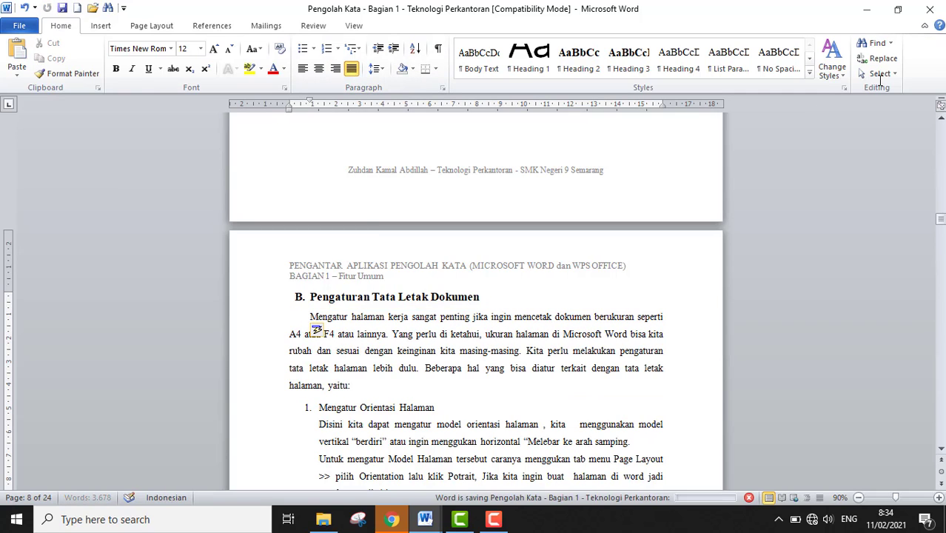
- Return to Document2 and browse the built-in cover page designs without inserting one
{"action": "left_click", "coordinate": [866, 9]}
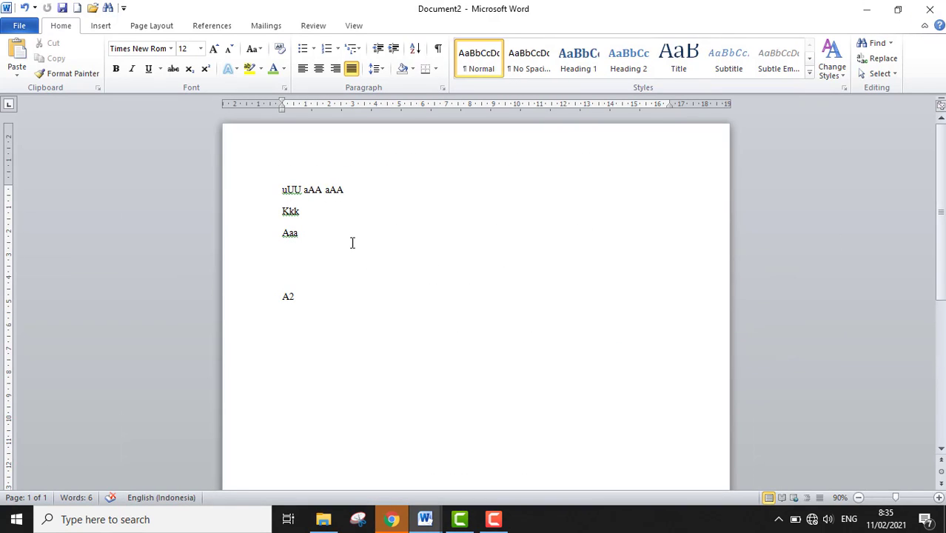
{"action": "left_click", "coordinate": [102, 26]}
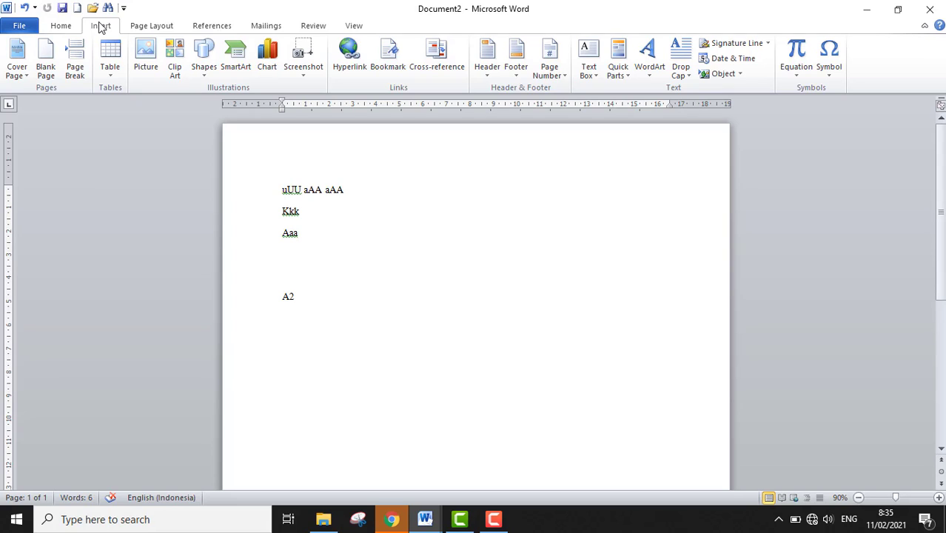
{"action": "left_click", "coordinate": [22, 76]}
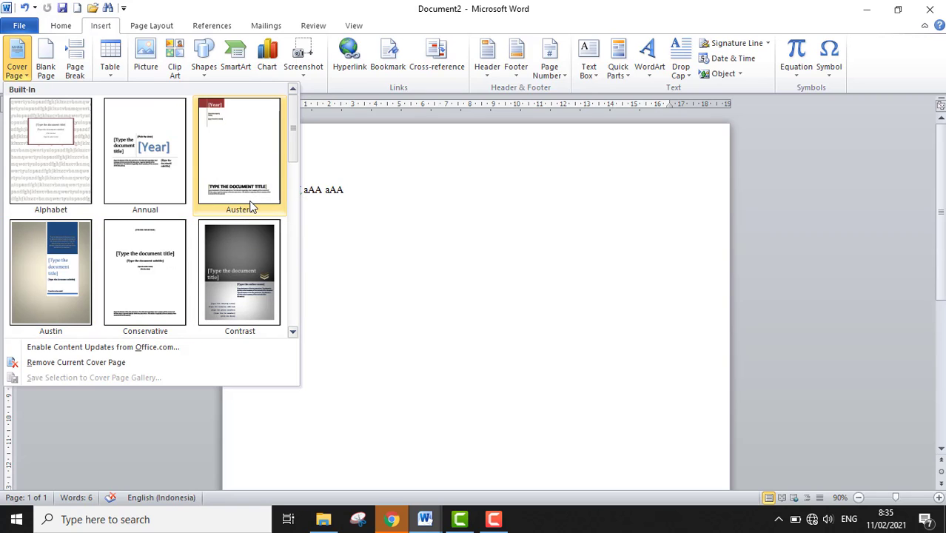
{"action": "scroll", "coordinate": [249, 206], "scroll_direction": "down", "scroll_amount": 5}
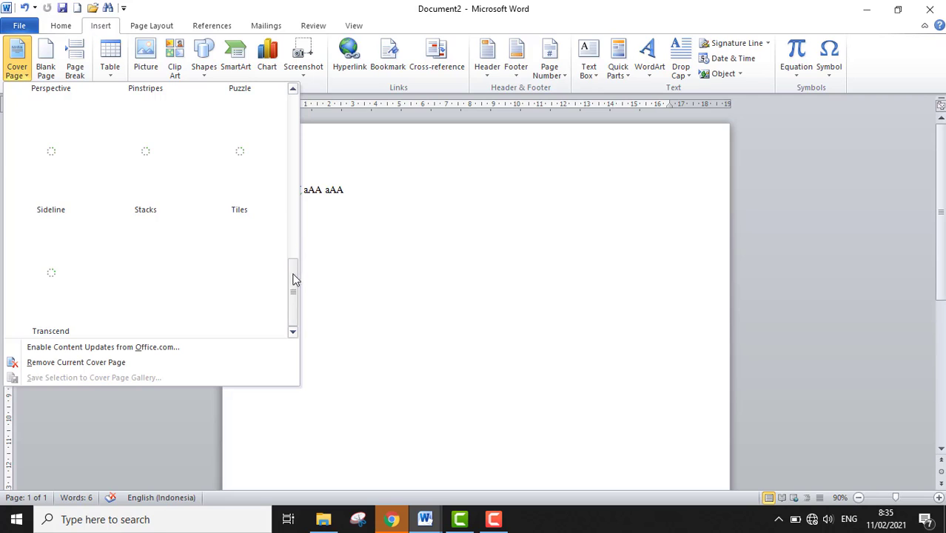
{"action": "left_click_drag", "start_coordinate": [294, 279], "coordinate": [301, 79]}
{"action": "left_click", "coordinate": [401, 205]}
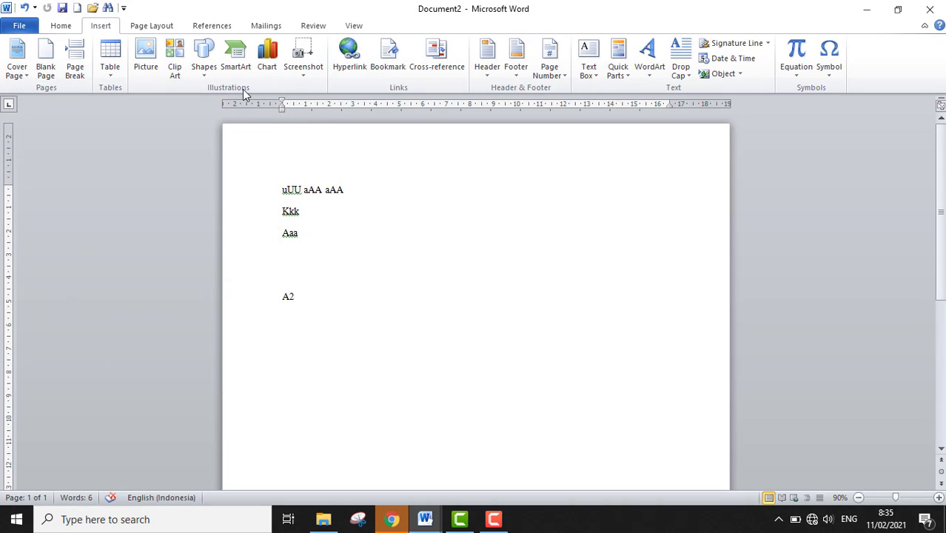
- Insert a blank page between the lines "Aaa" and "A2"
{"action": "left_click", "coordinate": [46, 59]}
{"action": "scroll", "coordinate": [631, 268], "scroll_direction": "up", "scroll_amount": 5}
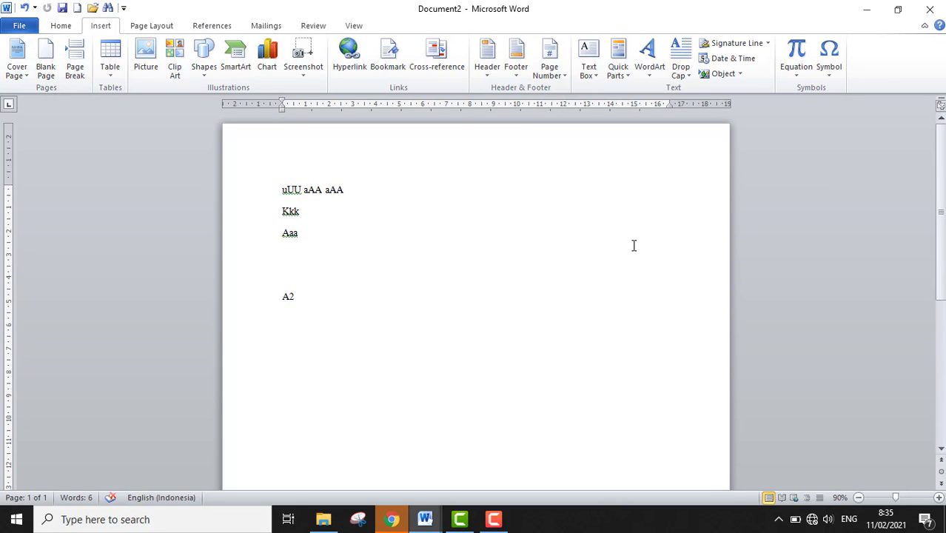
{"action": "scroll", "coordinate": [627, 263], "scroll_direction": "down", "scroll_amount": 5}
{"action": "scroll", "coordinate": [453, 82], "scroll_direction": "up", "scroll_amount": 1}
{"action": "scroll", "coordinate": [417, 224], "scroll_direction": "up", "scroll_amount": 5}
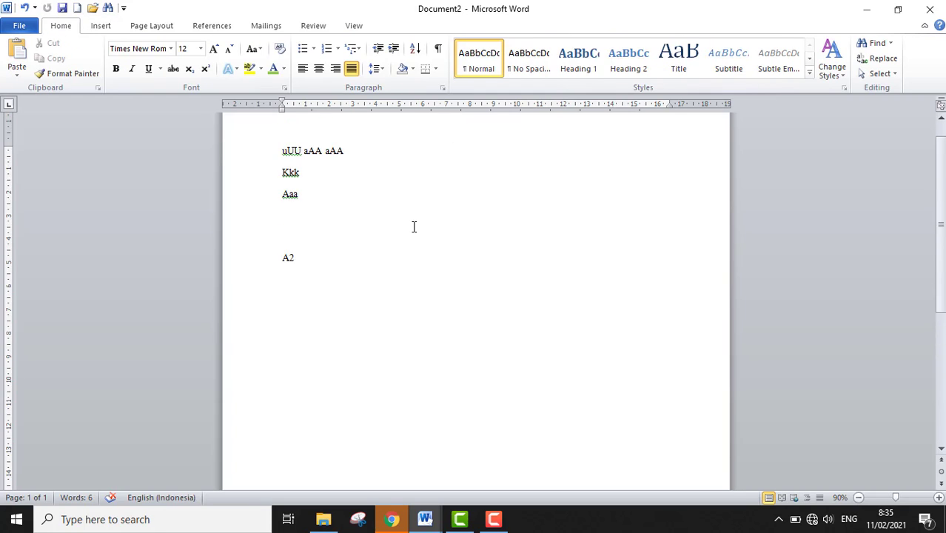
{"action": "left_click", "coordinate": [413, 227]}
{"action": "left_click", "coordinate": [101, 25]}
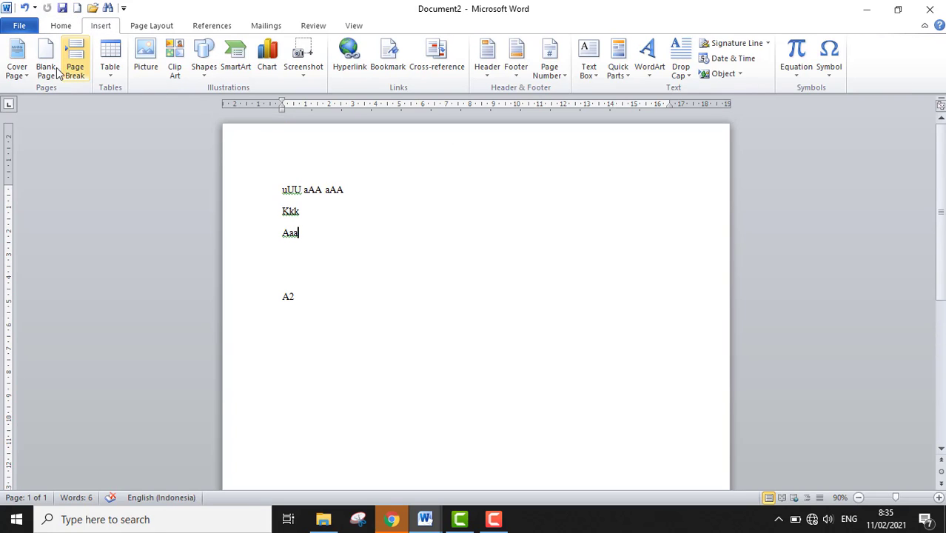
{"action": "left_click", "coordinate": [46, 59]}
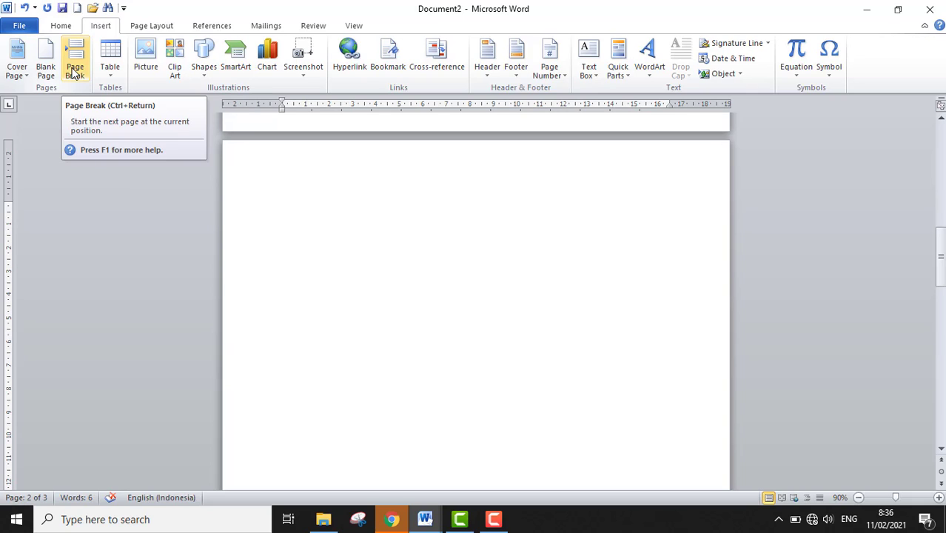
- Delete the text "A2" and the empty last page it stood on
{"action": "scroll", "coordinate": [348, 270], "scroll_direction": "up", "scroll_amount": 10}
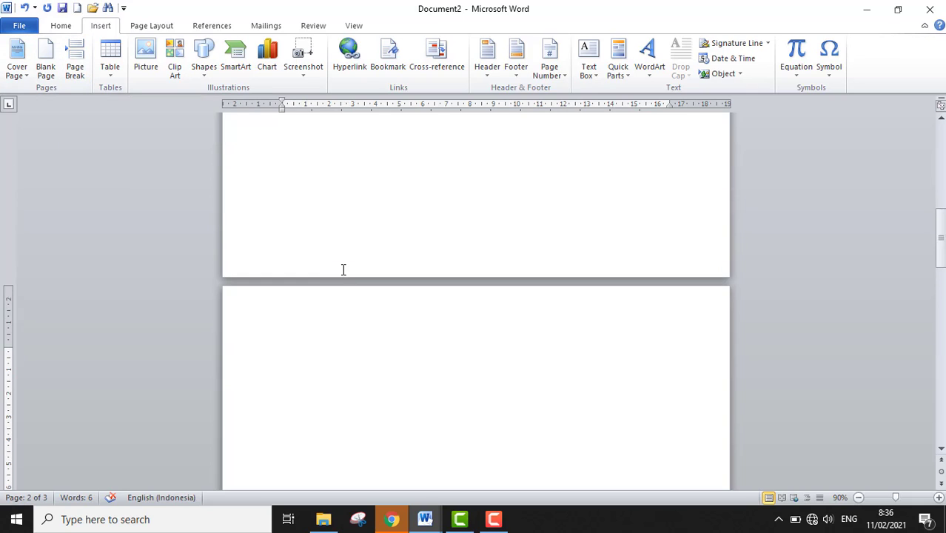
{"action": "scroll", "coordinate": [435, 319], "scroll_direction": "up", "scroll_amount": 2}
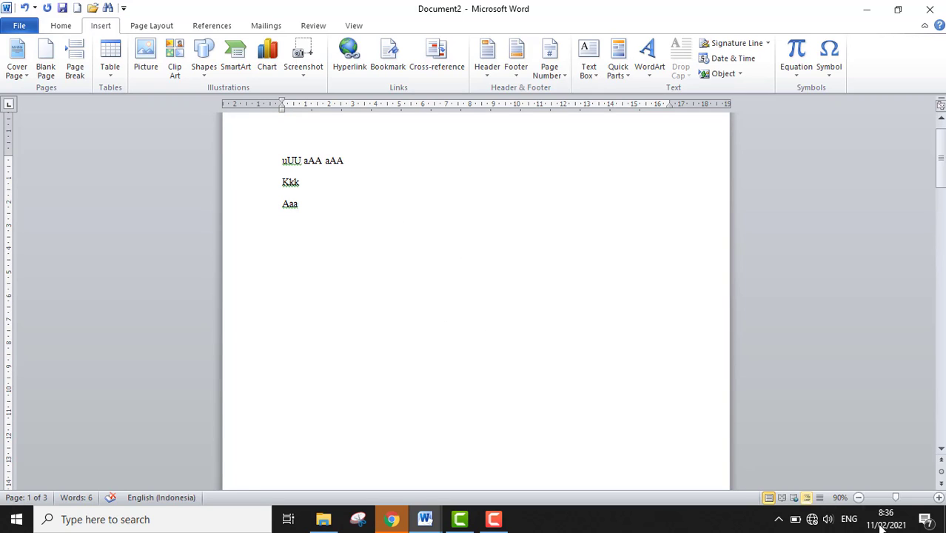
{"action": "left_click", "coordinate": [859, 496]}
{"action": "left_click", "coordinate": [859, 497]}
{"action": "left_click", "coordinate": [859, 497]}
{"action": "left_click", "coordinate": [860, 496]}
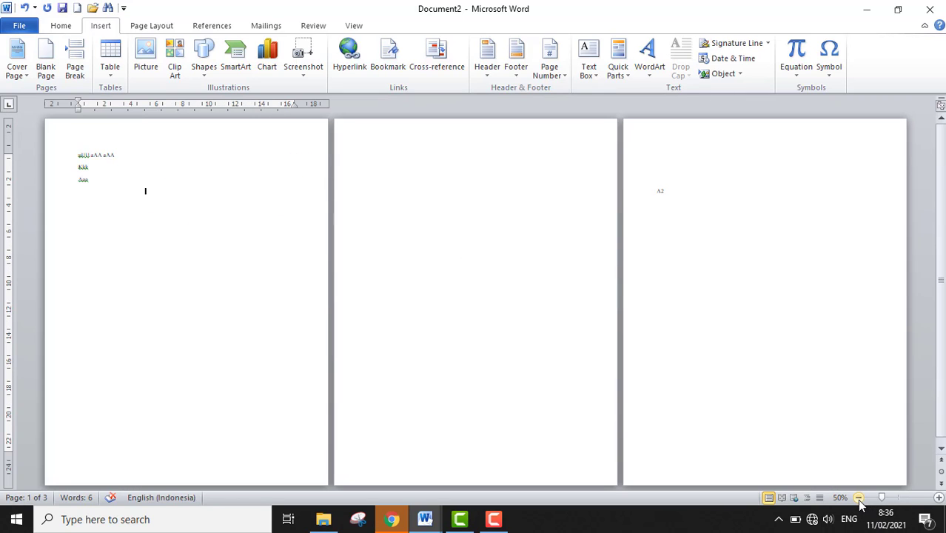
{"action": "double_click", "coordinate": [656, 190]}
{"action": "key", "text": "Delete"}
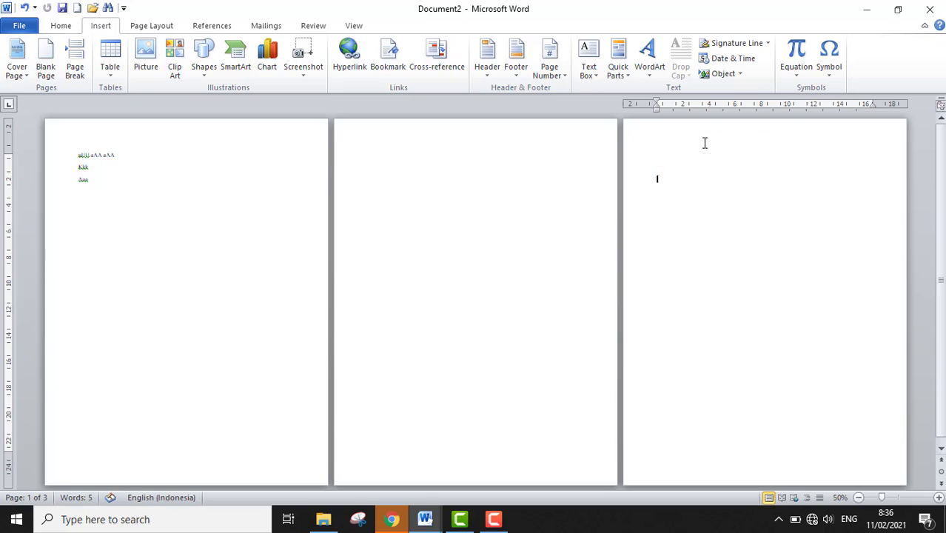
{"action": "key", "text": "BackSpace"}
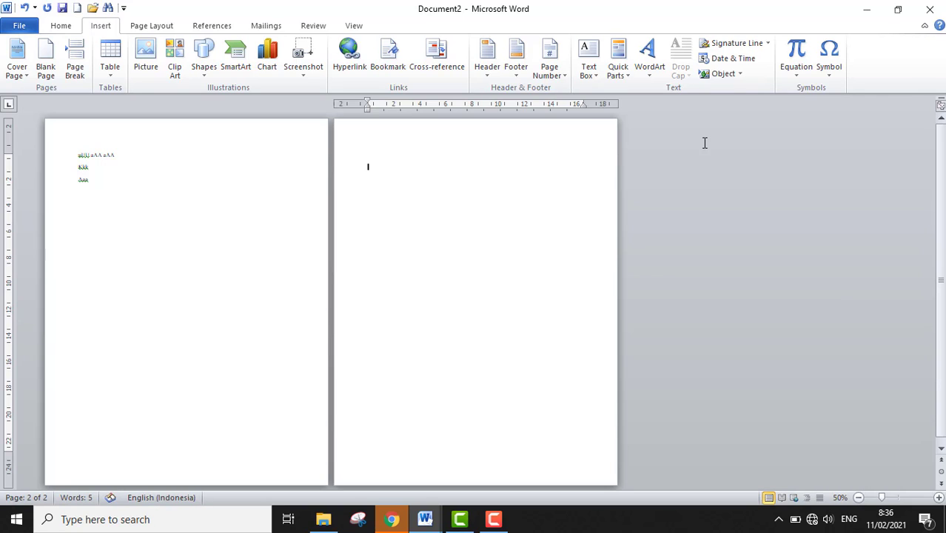
- Try a Next Page section break near the bottom of the first page, with landscape orientation for the section that follows
{"action": "left_click", "coordinate": [211, 445]}
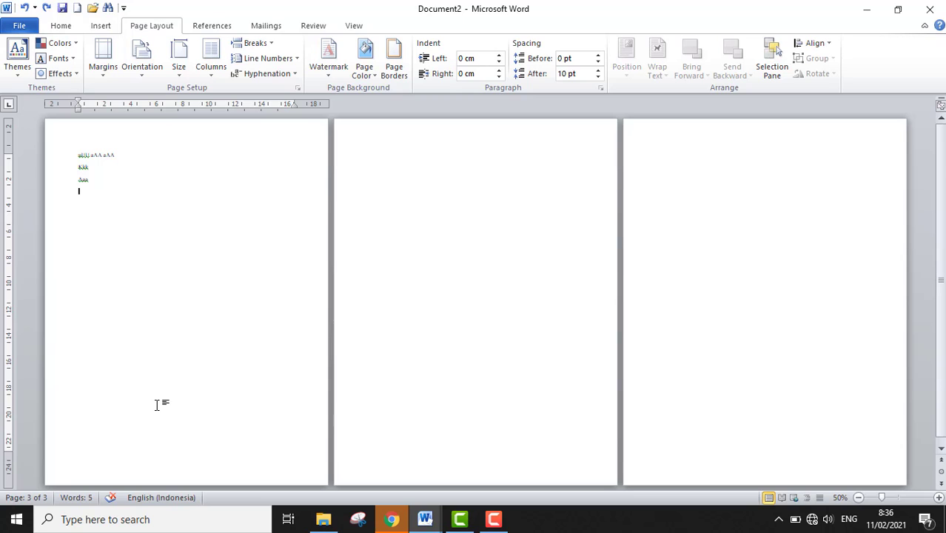
{"action": "double_click", "coordinate": [83, 427]}
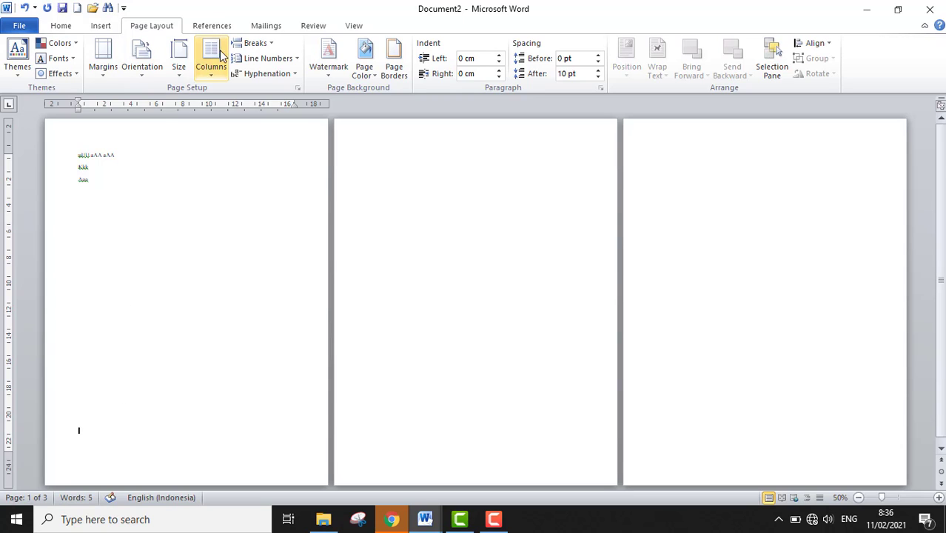
{"action": "left_click", "coordinate": [264, 44]}
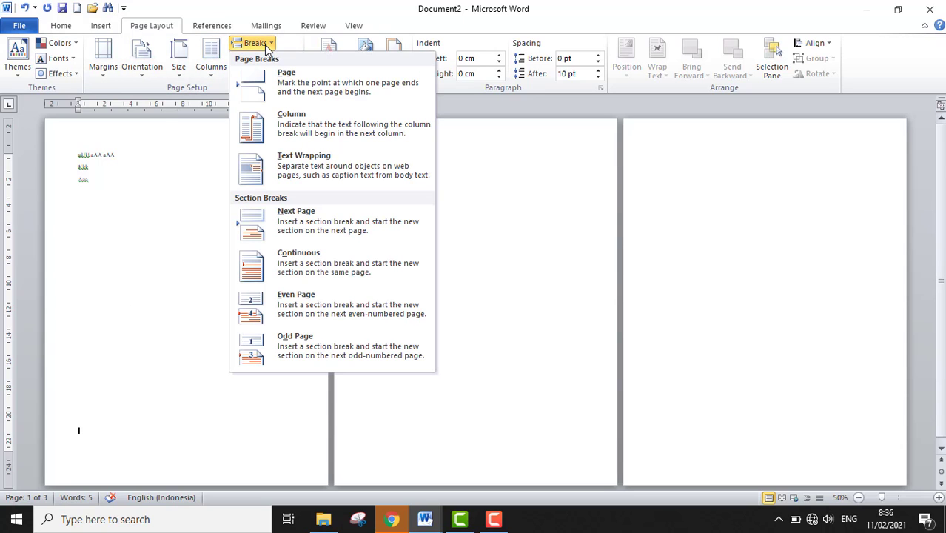
{"action": "left_click", "coordinate": [290, 233]}
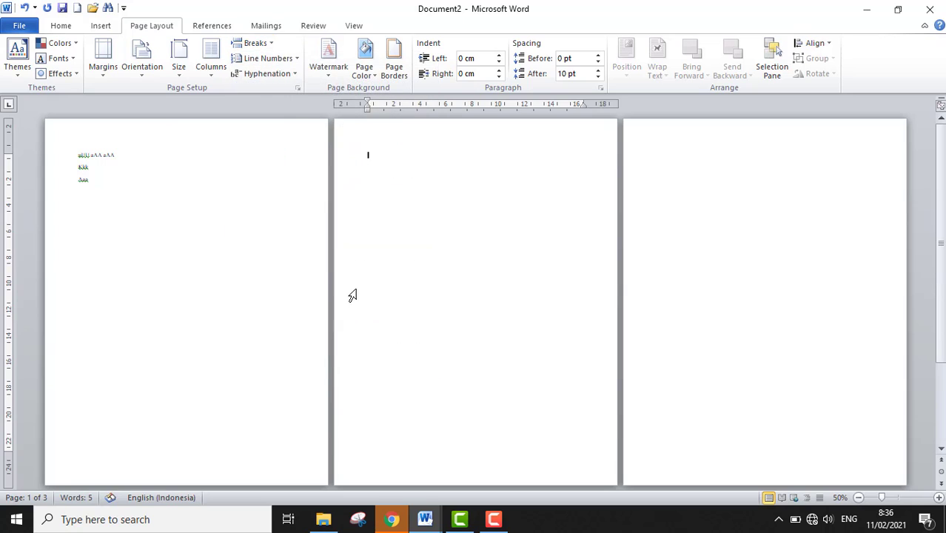
{"action": "left_click", "coordinate": [153, 64]}
{"action": "left_click", "coordinate": [155, 130]}
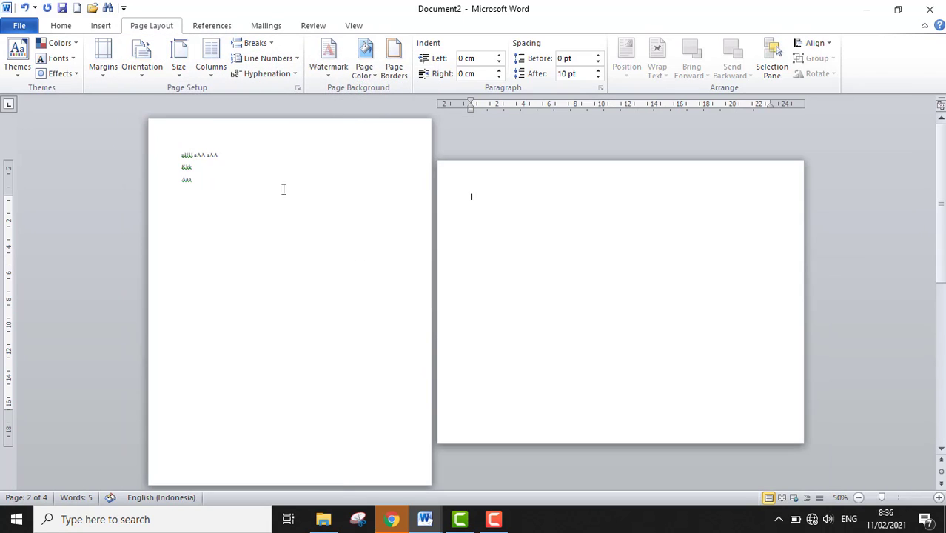
- Undo the landscape orientation and the section break
{"action": "left_click", "coordinate": [329, 230]}
{"action": "left_click", "coordinate": [482, 281]}
{"action": "key", "text": "ctrl+z"}
{"action": "key", "text": "ctrl+z"}
{"action": "key", "text": "ctrl+z"}
{"action": "key", "text": "ctrl+z"}
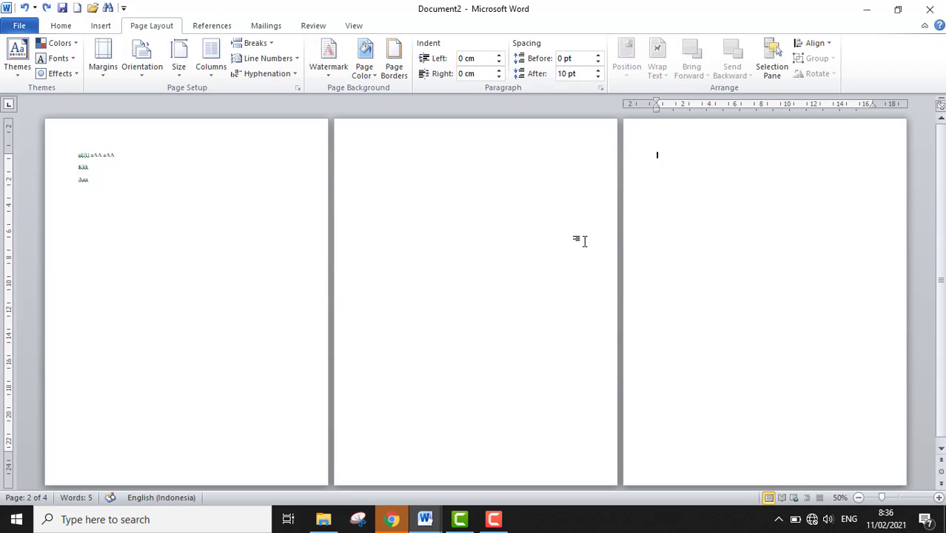
- Delete the blank pages that follow the first page
{"action": "key", "text": "Delete"}
{"action": "key", "text": "BackSpace"}
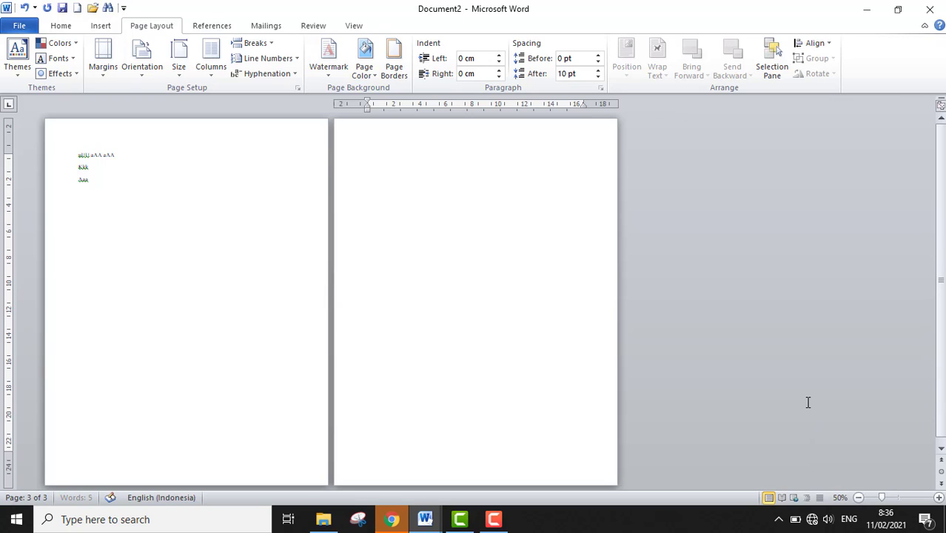
{"action": "key", "text": "BackSpace"}
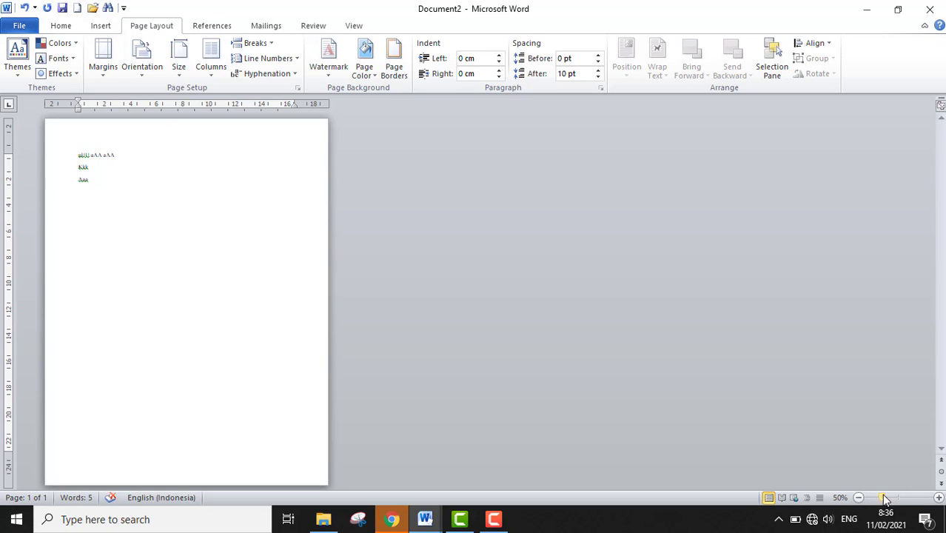
- Insert a table with 5 columns and 2 rows below the line "Aaa", and narrow its first column slightly
{"action": "left_click", "coordinate": [901, 498]}
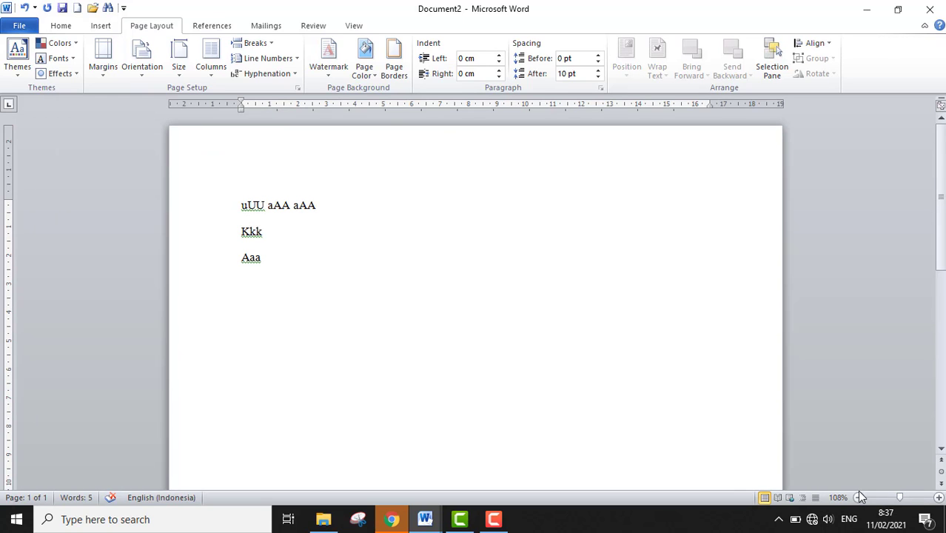
{"action": "left_click", "coordinate": [859, 497]}
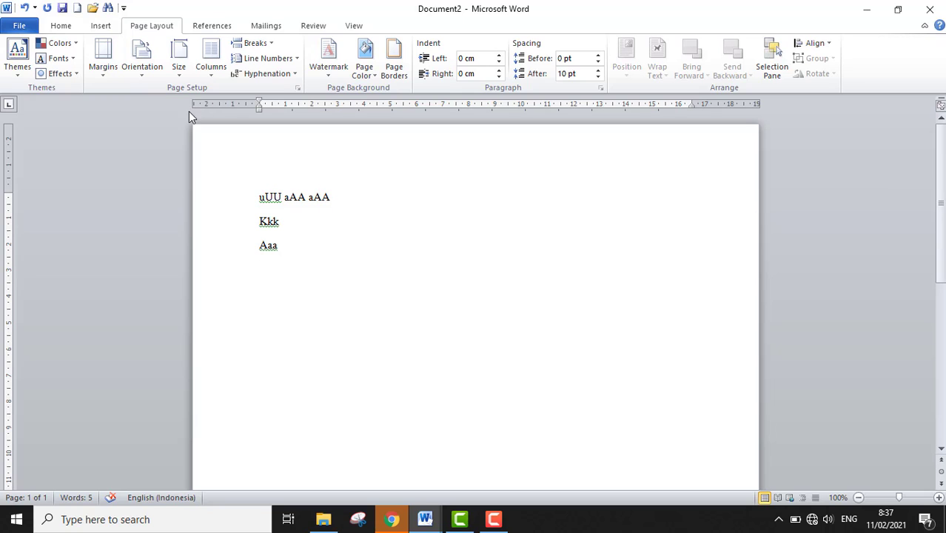
{"action": "left_click", "coordinate": [104, 26]}
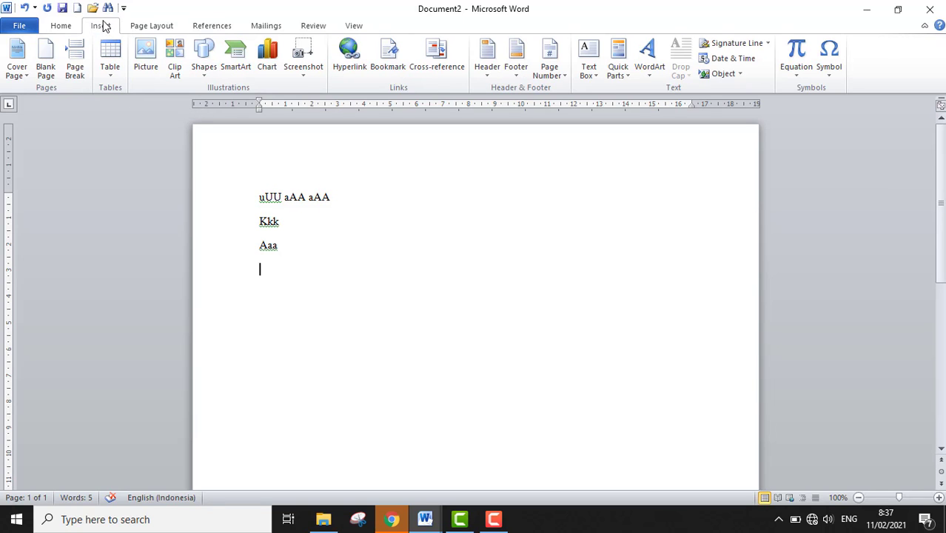
{"action": "left_click", "coordinate": [111, 74]}
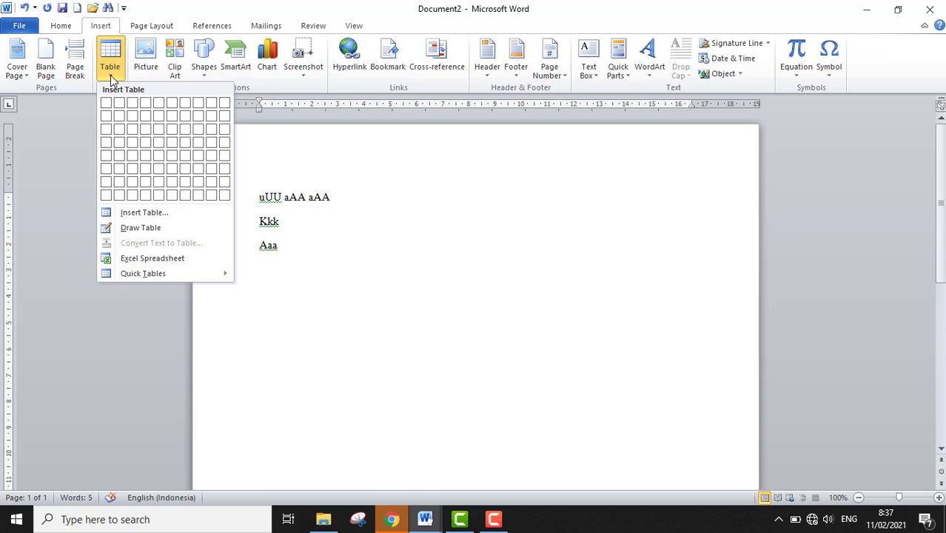
{"action": "left_click", "coordinate": [157, 214]}
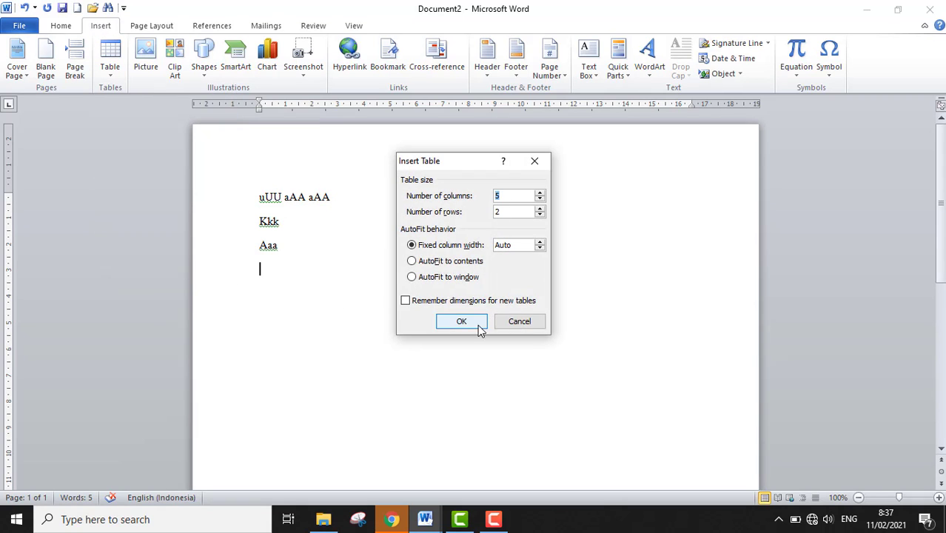
{"action": "left_click", "coordinate": [455, 323]}
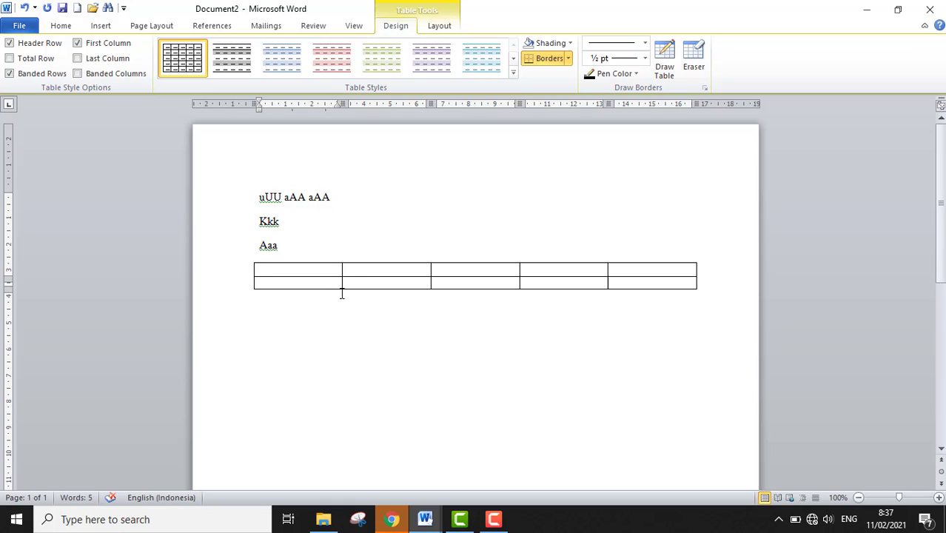
{"action": "mouse_move", "coordinate": [340, 271]}
{"action": "left_mouse_down"}
{"action": "mouse_move", "coordinate": [311, 272]}
{"action": "mouse_move", "coordinate": [336, 273]}
{"action": "left_mouse_up"}
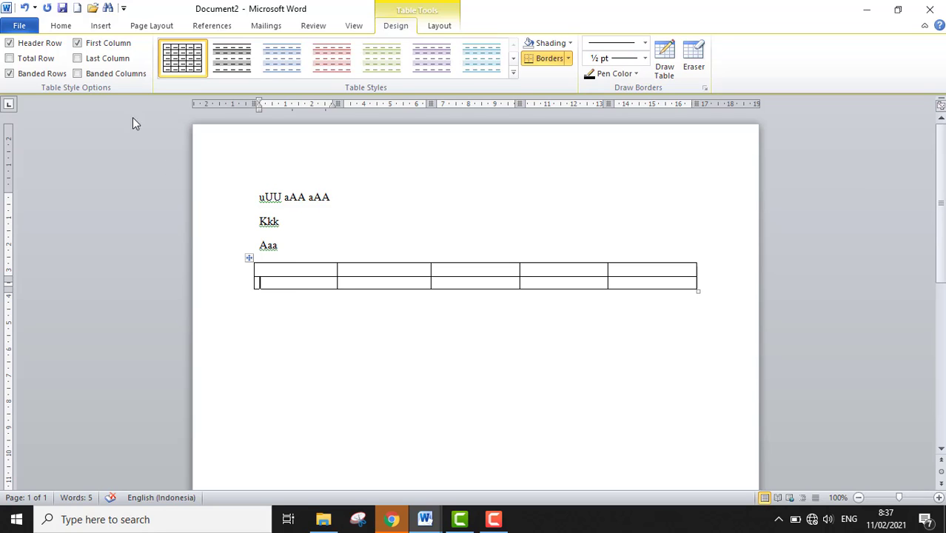
- Insert a new row below the table's second row
{"action": "left_click", "coordinate": [102, 30]}
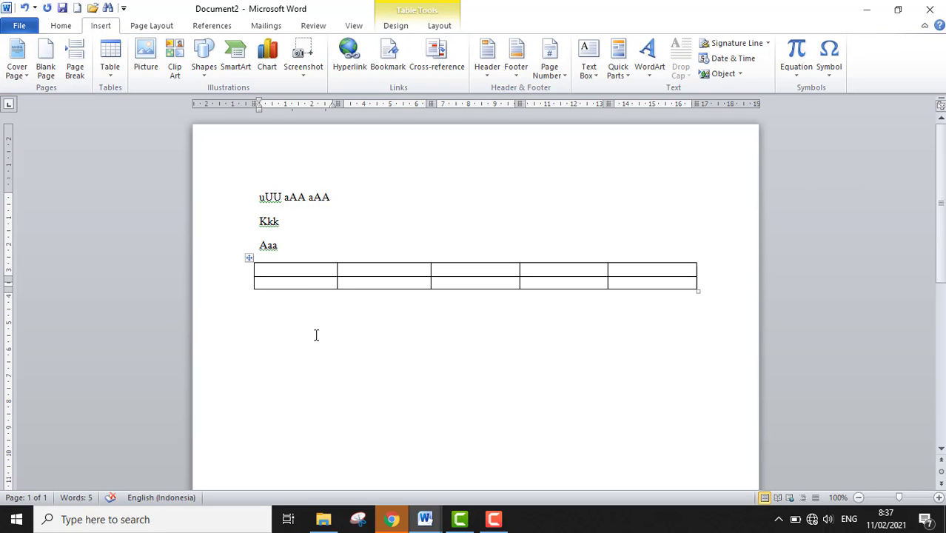
{"action": "right_click", "coordinate": [268, 284]}
{"action": "mouse_move", "coordinate": [344, 248]}
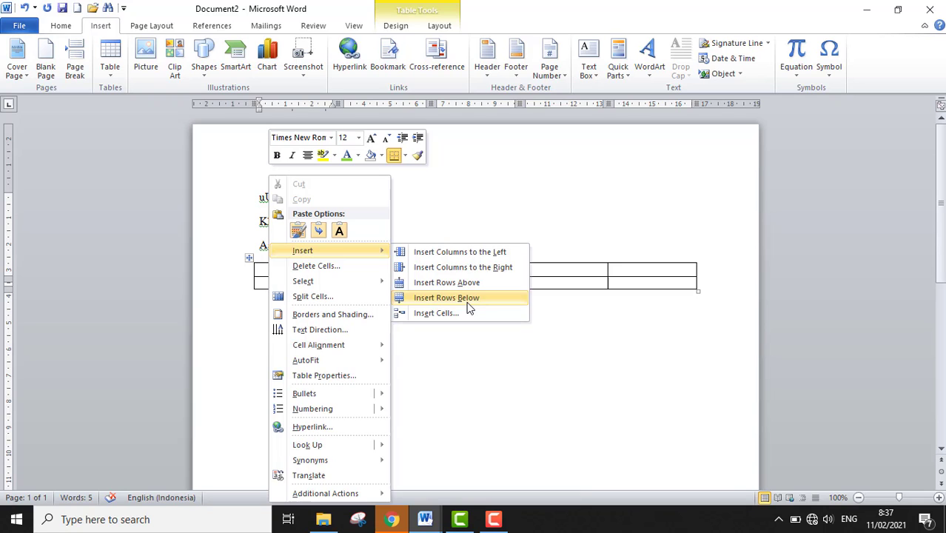
{"action": "left_click", "coordinate": [469, 305]}
- Insert a new row above the table's first row
{"action": "right_click", "coordinate": [303, 269]}
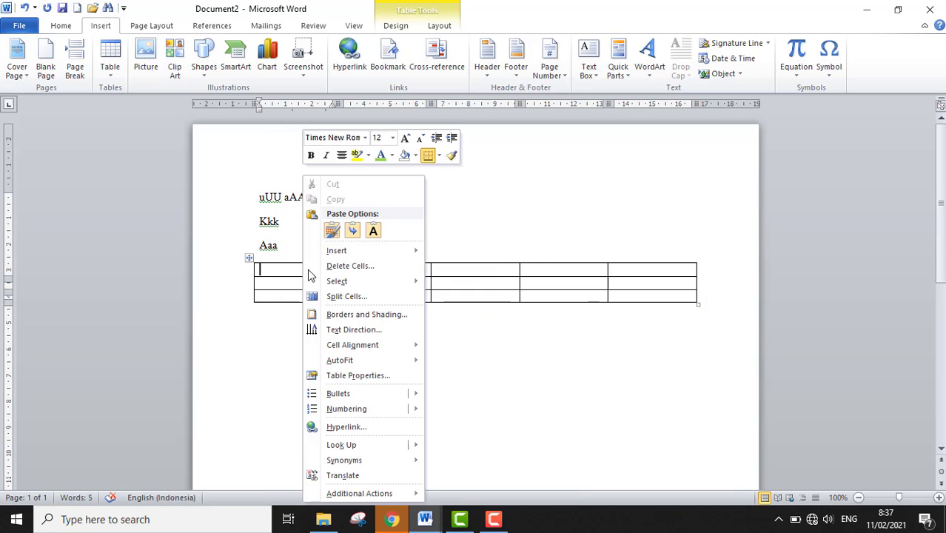
{"action": "mouse_move", "coordinate": [400, 250]}
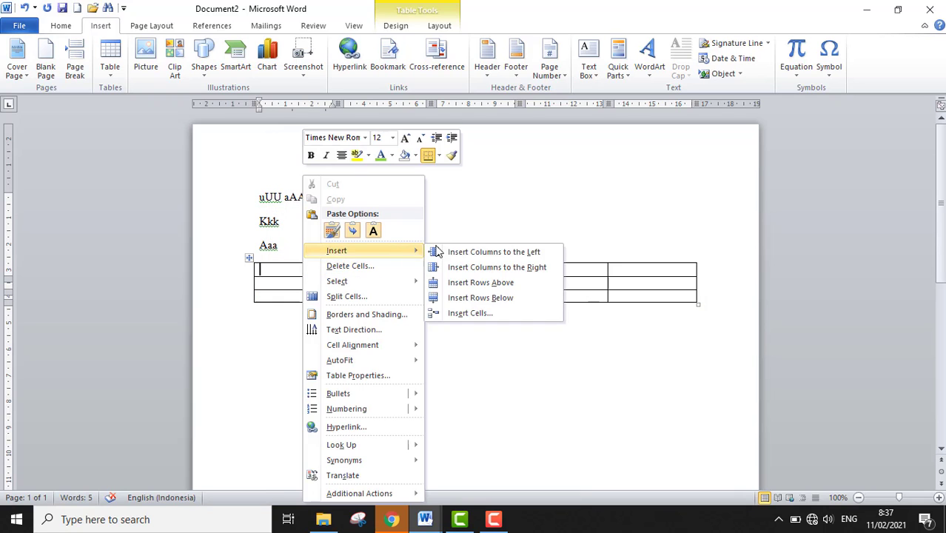
{"action": "left_click", "coordinate": [509, 288]}
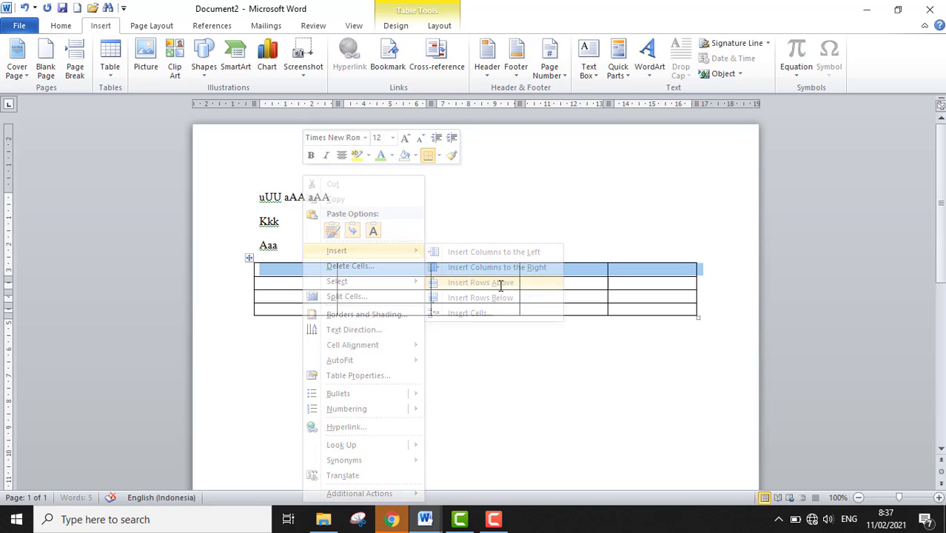
- Add one column to the left of the table's first column and one to the right of its last column
{"action": "right_click", "coordinate": [326, 283]}
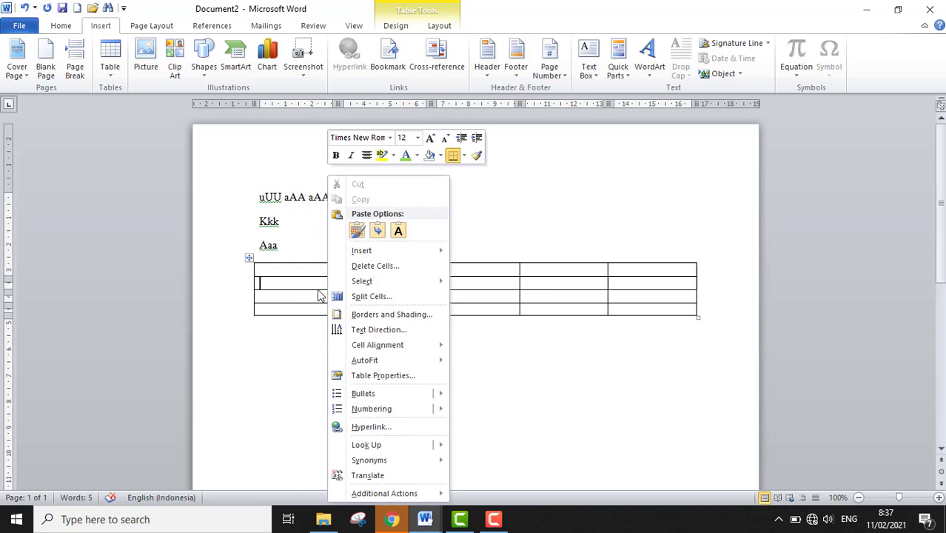
{"action": "mouse_move", "coordinate": [433, 248]}
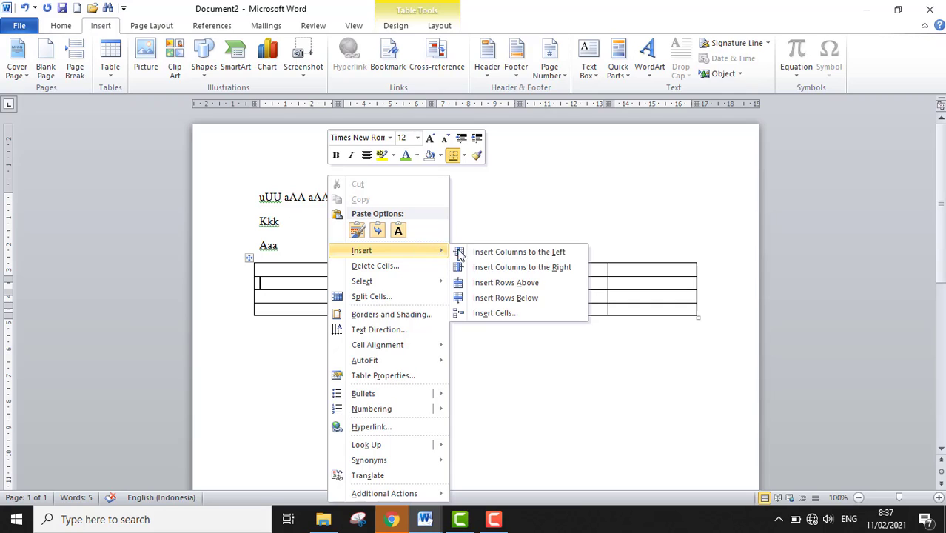
{"action": "left_click", "coordinate": [555, 259]}
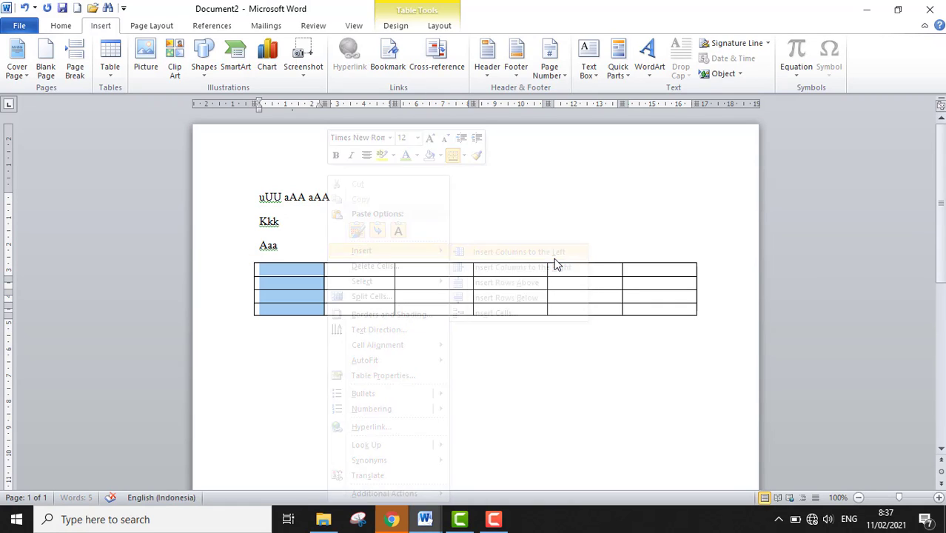
{"action": "right_click", "coordinate": [681, 267]}
{"action": "mouse_move", "coordinate": [712, 253]}
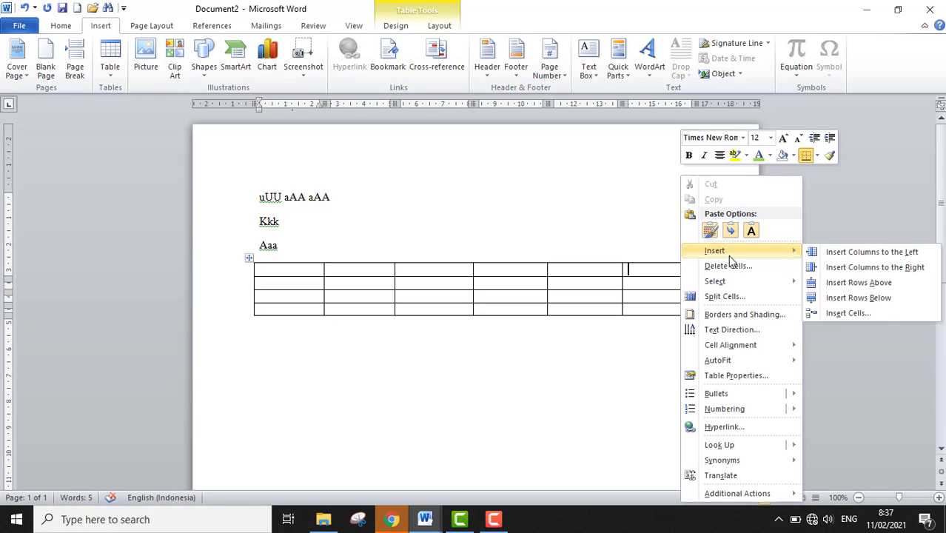
{"action": "left_click", "coordinate": [864, 268]}
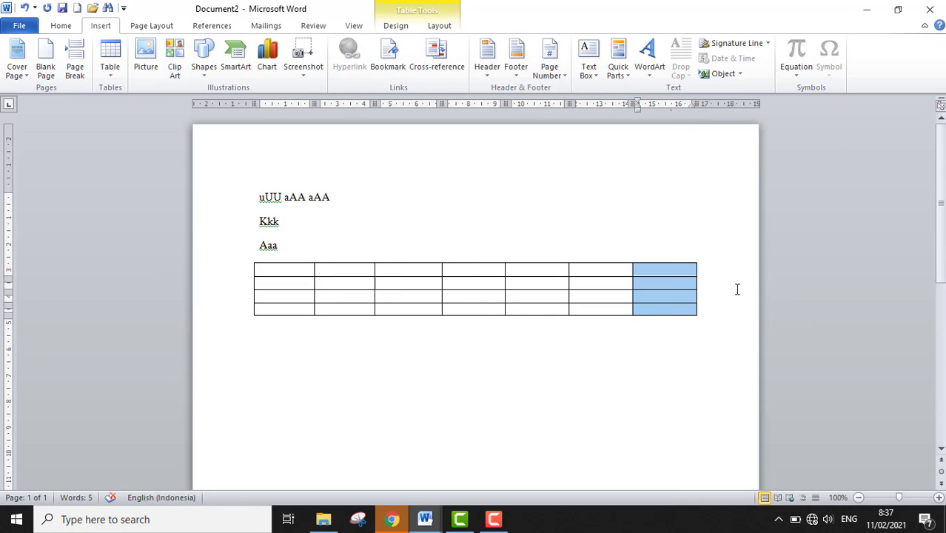
- Use Draw Table to draw an extra cell directly beneath the table's last column
{"action": "left_click", "coordinate": [111, 74]}
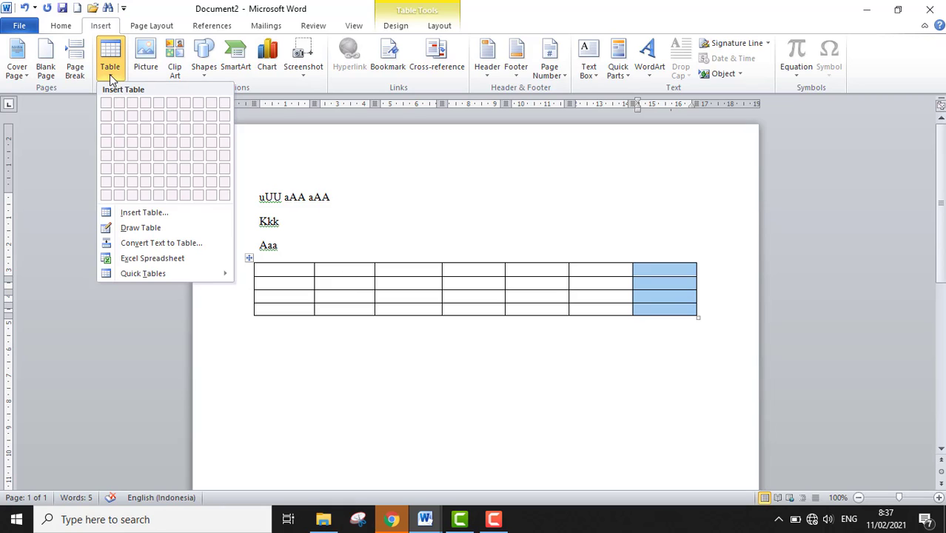
{"action": "left_click", "coordinate": [362, 283]}
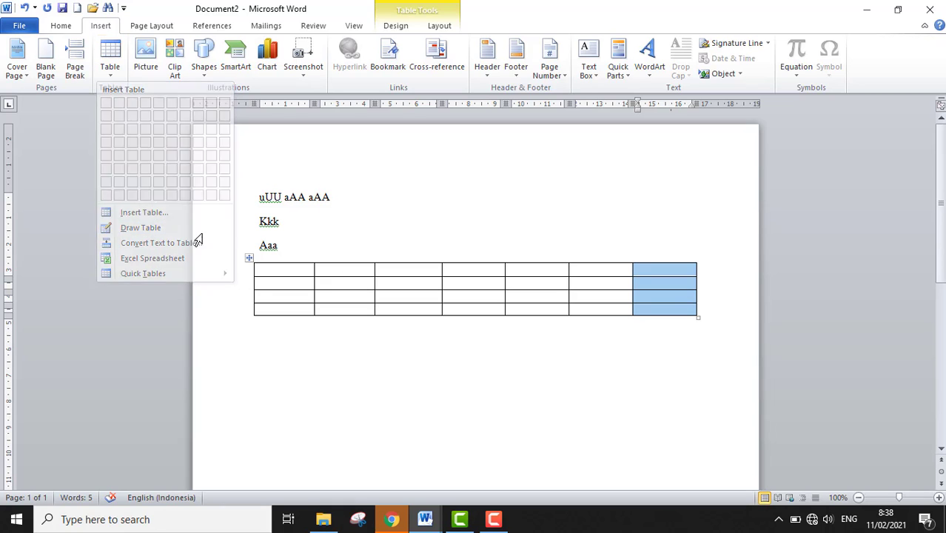
{"action": "left_click", "coordinate": [119, 68]}
{"action": "left_click", "coordinate": [124, 228]}
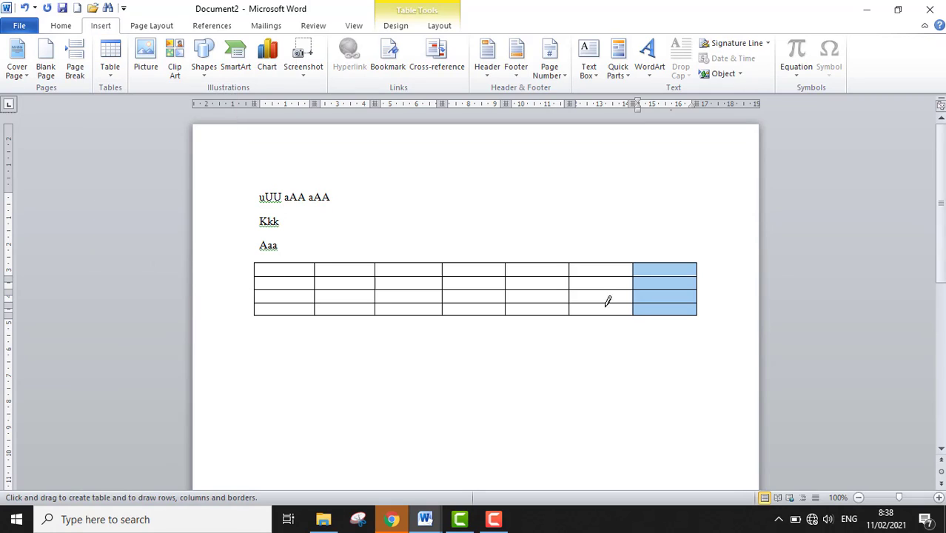
{"action": "mouse_move", "coordinate": [635, 313]}
{"action": "left_mouse_down"}
{"action": "mouse_move", "coordinate": [635, 332]}
{"action": "mouse_move", "coordinate": [699, 335]}
{"action": "left_mouse_up"}
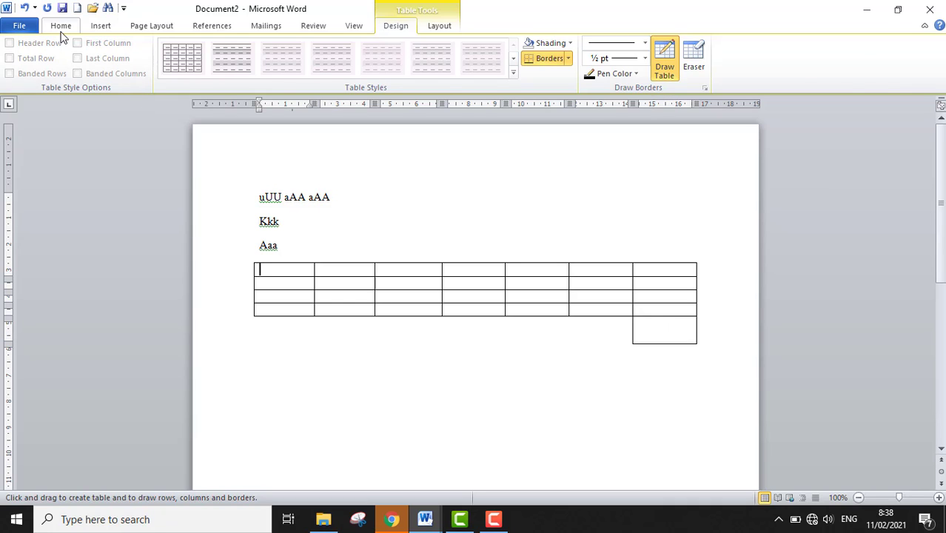
{"action": "left_click", "coordinate": [60, 30]}
{"action": "left_click", "coordinate": [93, 27]}
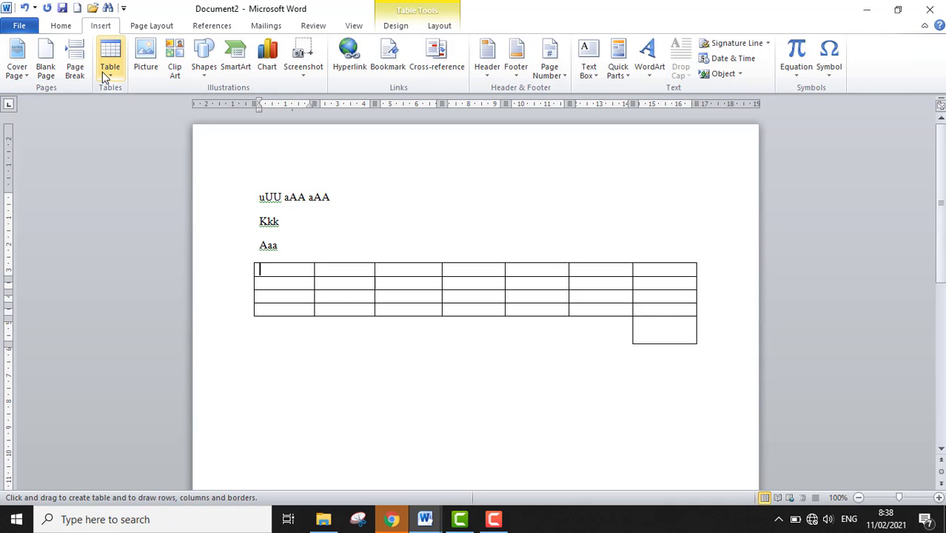
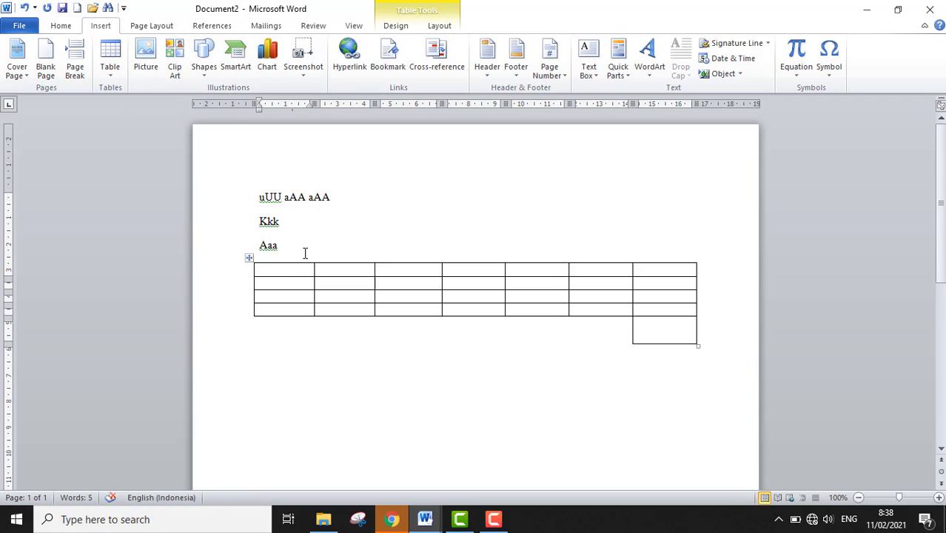
- Insert the picture "okk" below the table and shrink it to about 4.52 cm high by 8.04 cm wide
{"action": "left_click", "coordinate": [311, 338]}
{"action": "left_click", "coordinate": [152, 69]}
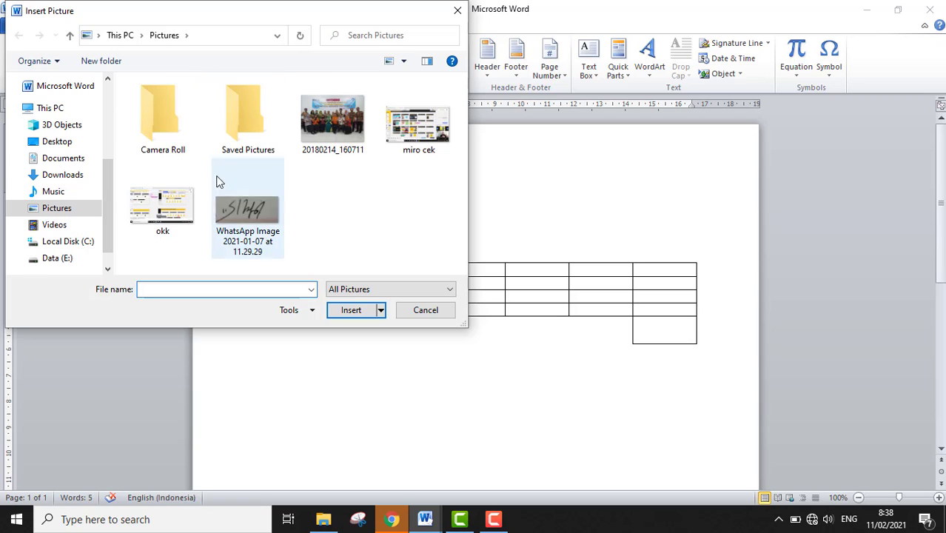
{"action": "left_click", "coordinate": [160, 215]}
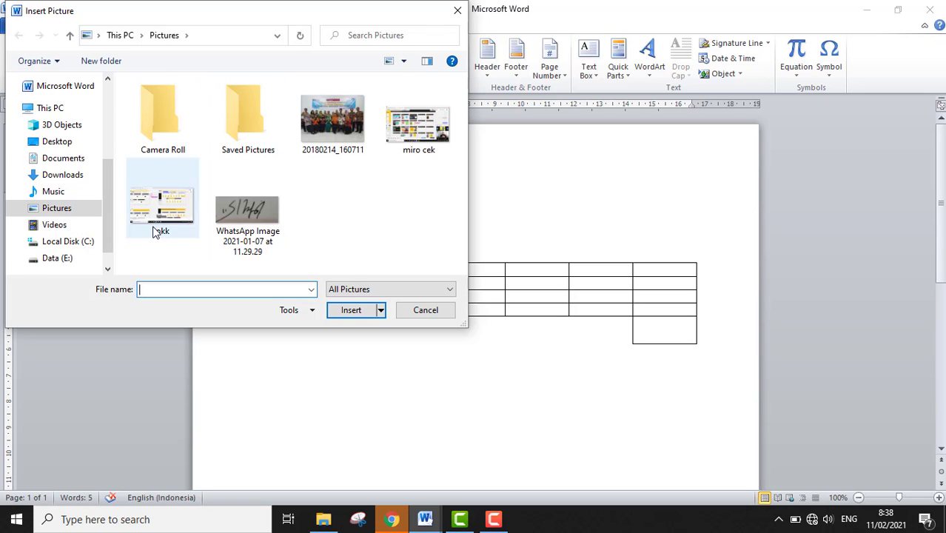
{"action": "left_click", "coordinate": [352, 310]}
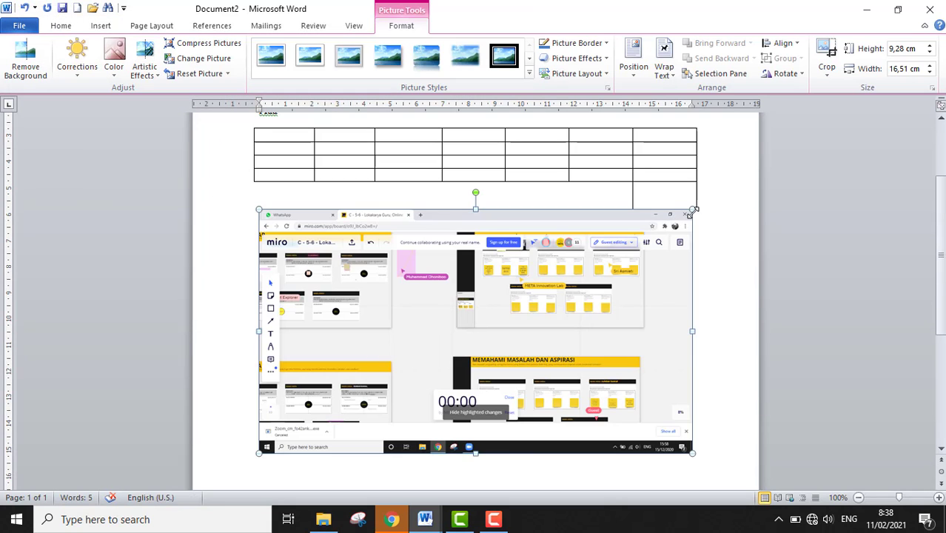
{"action": "left_click_drag", "start_coordinate": [691, 211], "coordinate": [456, 326]}
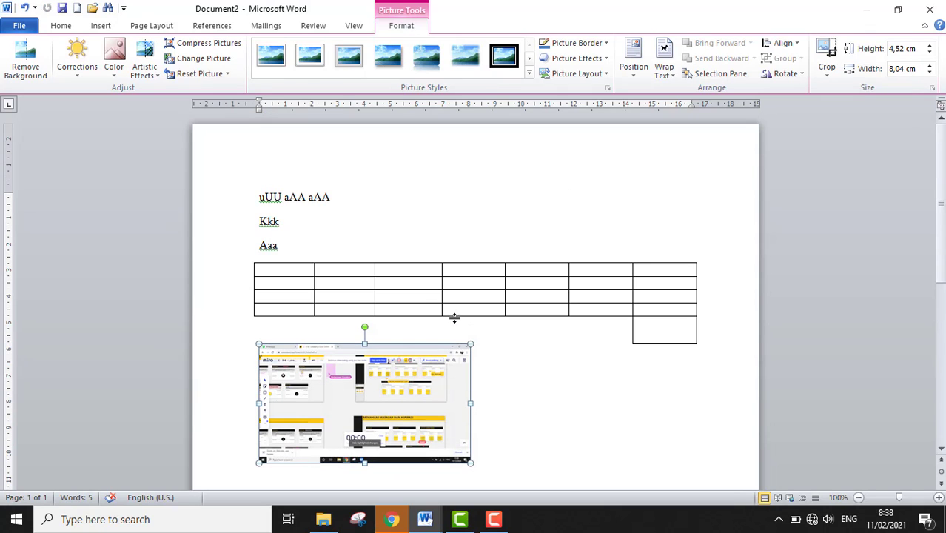
{"action": "left_click", "coordinate": [101, 26]}
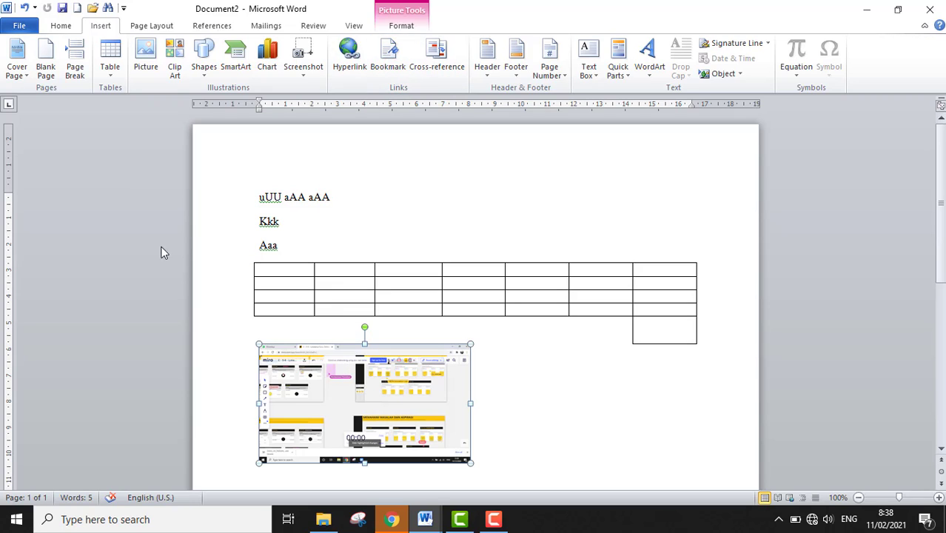
- Try Align Center on all the table's cells and restore their top-left alignment
{"action": "left_click", "coordinate": [250, 260]}
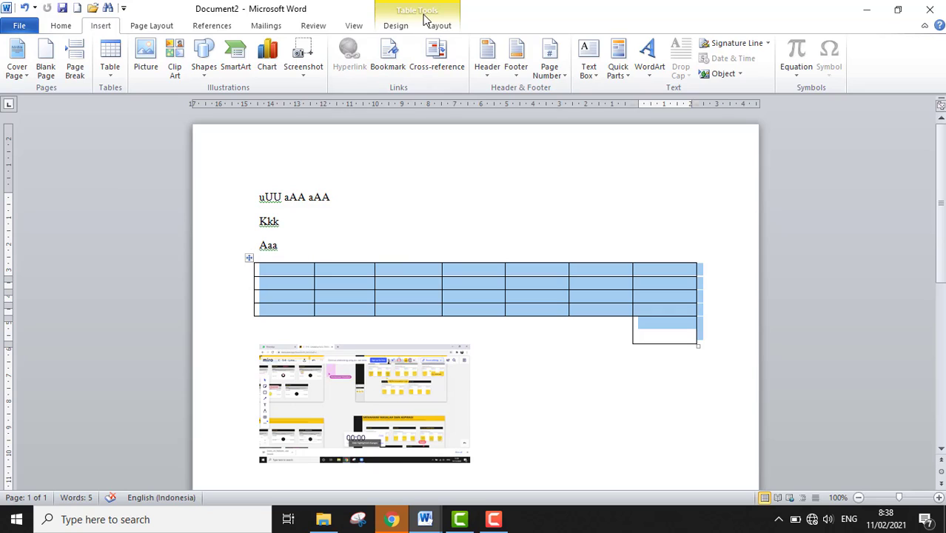
{"action": "left_click", "coordinate": [406, 30]}
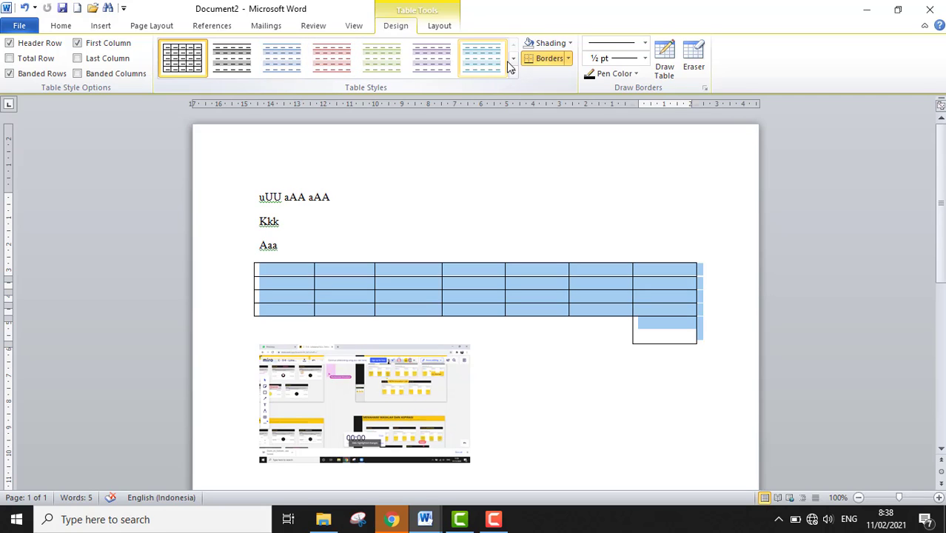
{"action": "left_click", "coordinate": [569, 59]}
{"action": "left_click", "coordinate": [570, 61]}
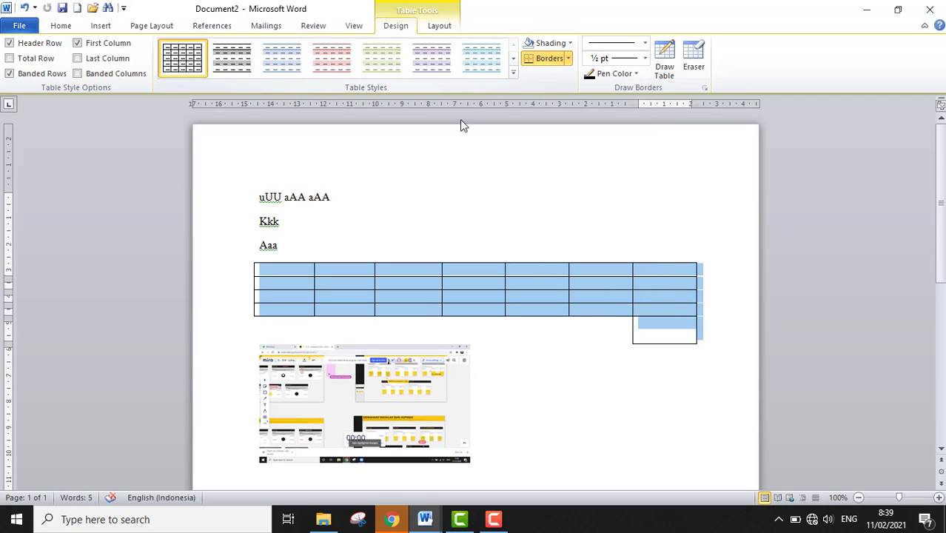
{"action": "left_click", "coordinate": [438, 27]}
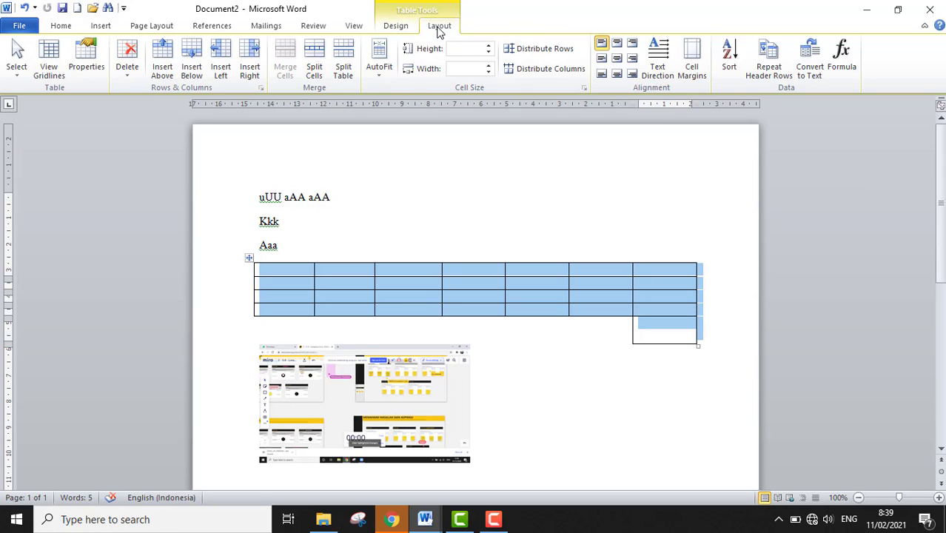
{"action": "left_click", "coordinate": [604, 57]}
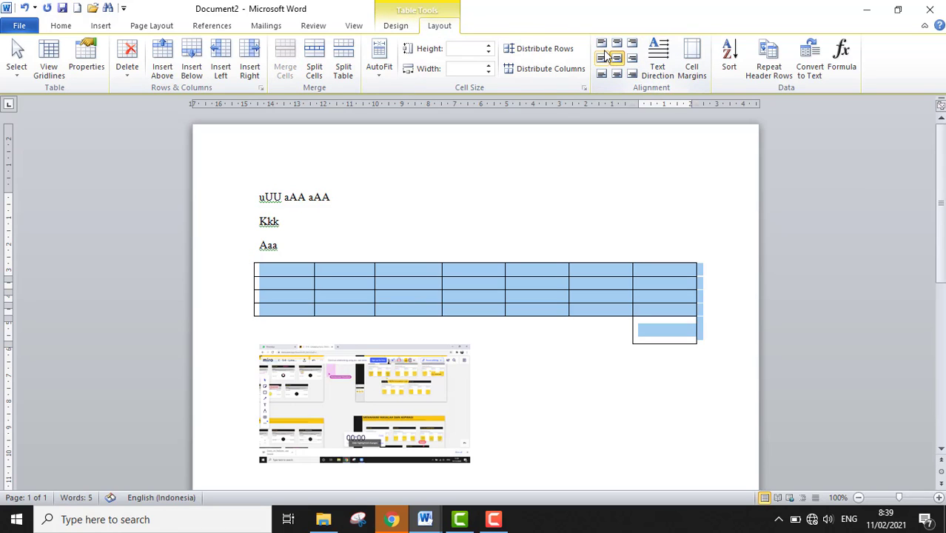
{"action": "left_click", "coordinate": [600, 43]}
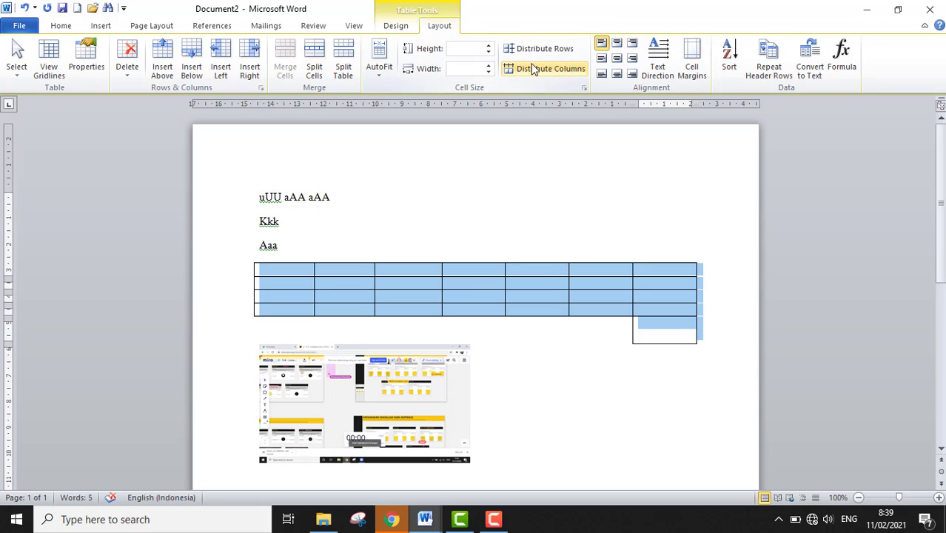
{"action": "left_click", "coordinate": [464, 69]}
{"action": "left_click", "coordinate": [333, 197]}
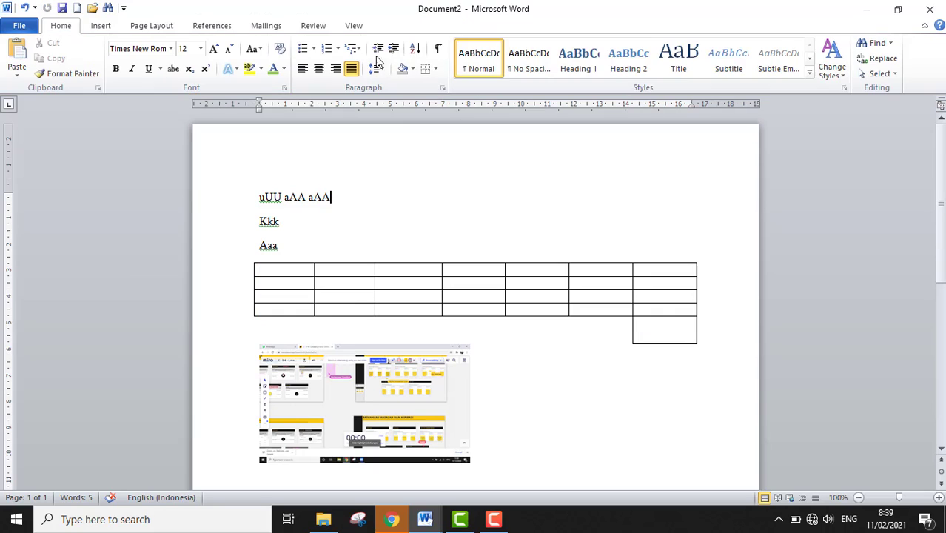
- Look over the picture's position and text wrapping options, and try to move the inline picture freely below the table
{"action": "left_click", "coordinate": [273, 394]}
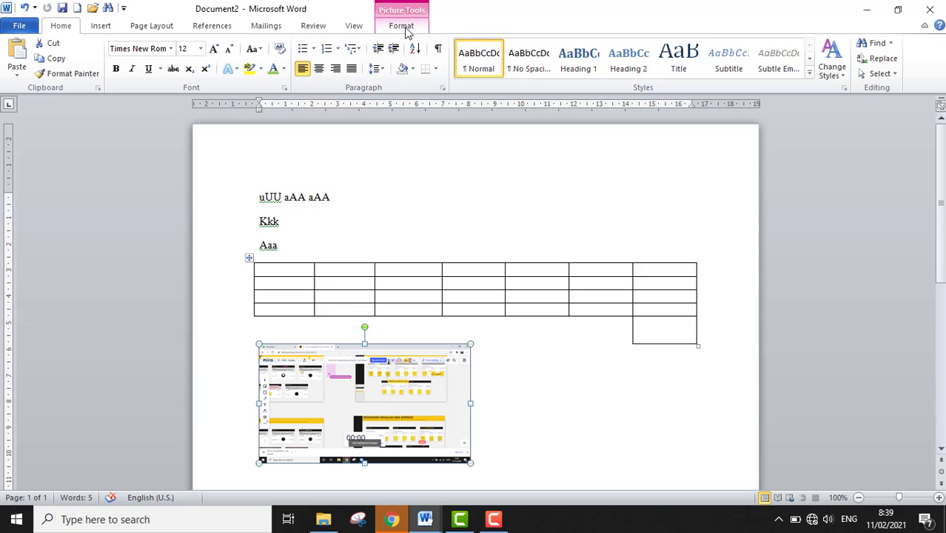
{"action": "left_click", "coordinate": [401, 27]}
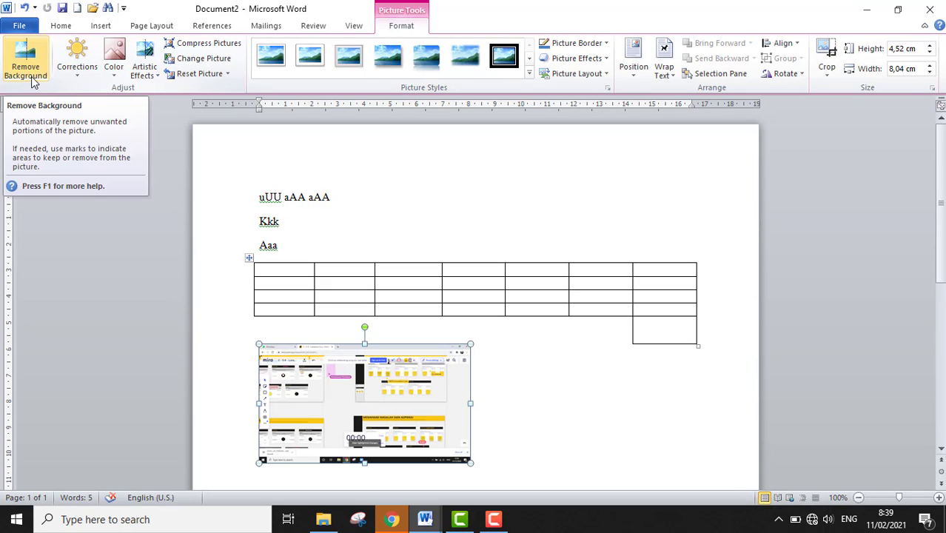
{"action": "left_click", "coordinate": [633, 65]}
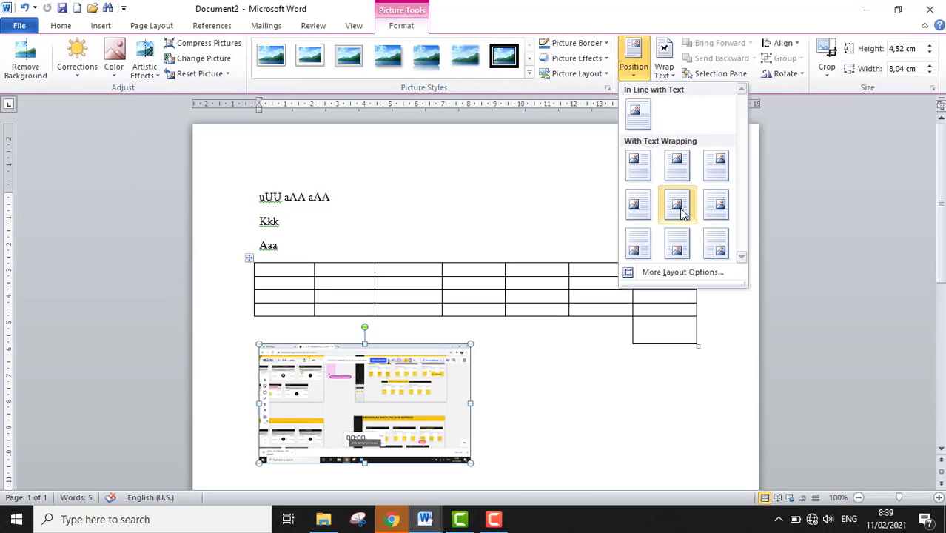
{"action": "left_click", "coordinate": [664, 70]}
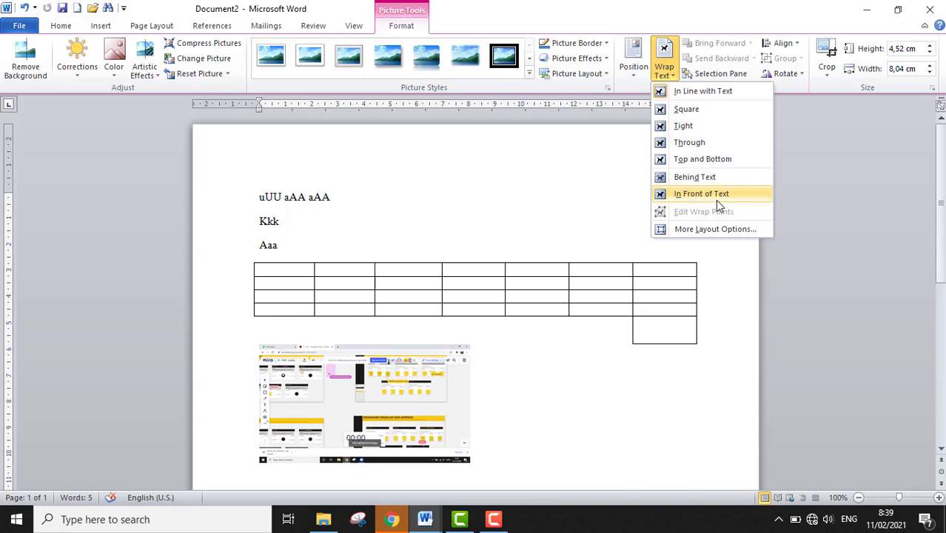
{"action": "left_click", "coordinate": [623, 188]}
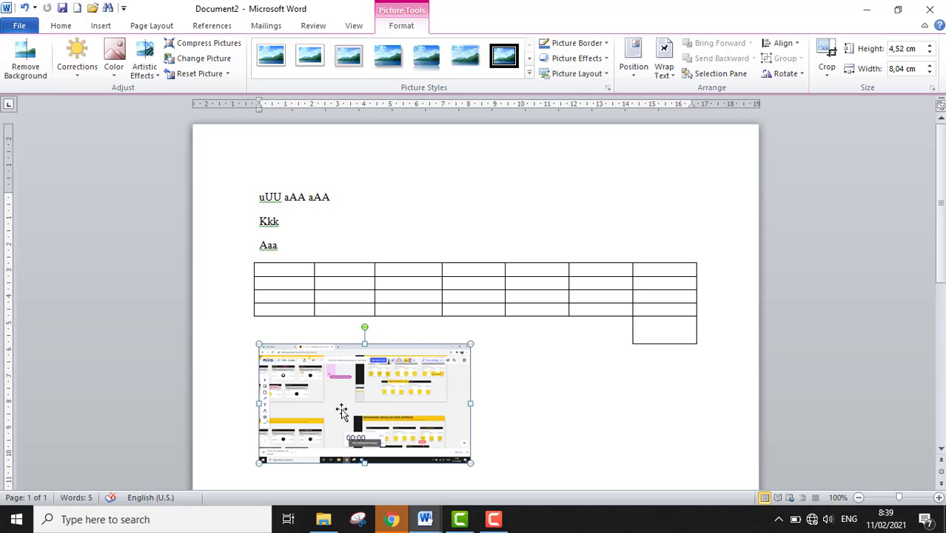
{"action": "left_click_drag", "start_coordinate": [354, 400], "coordinate": [597, 404]}
{"action": "left_click_drag", "start_coordinate": [379, 416], "coordinate": [422, 393]}
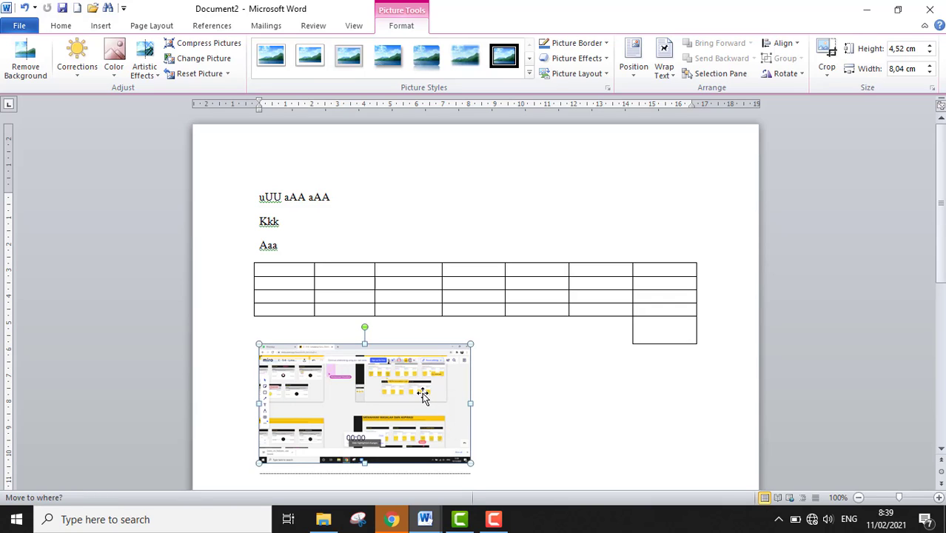
- Set the picture's text wrapping to In Front of Text and move it slightly lower beneath the table
{"action": "left_click", "coordinate": [664, 79]}
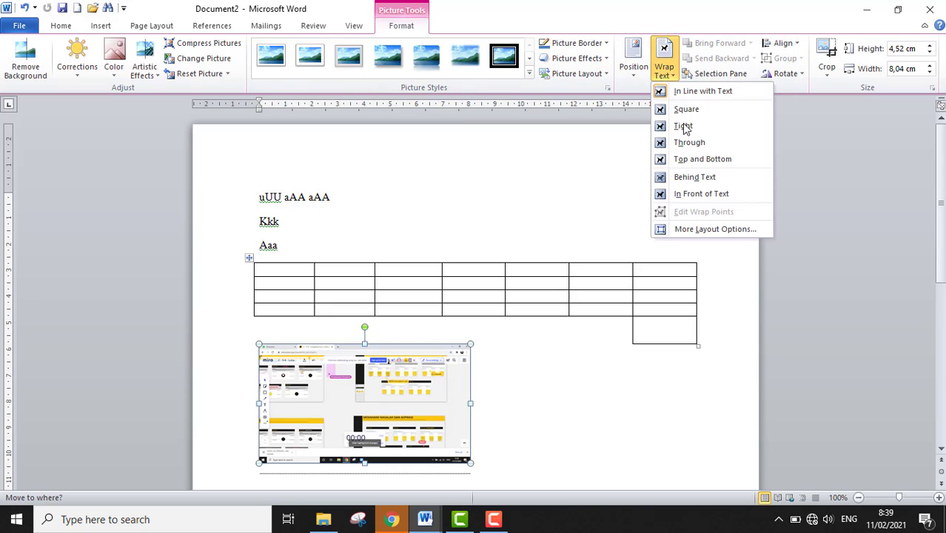
{"action": "left_click", "coordinate": [706, 193]}
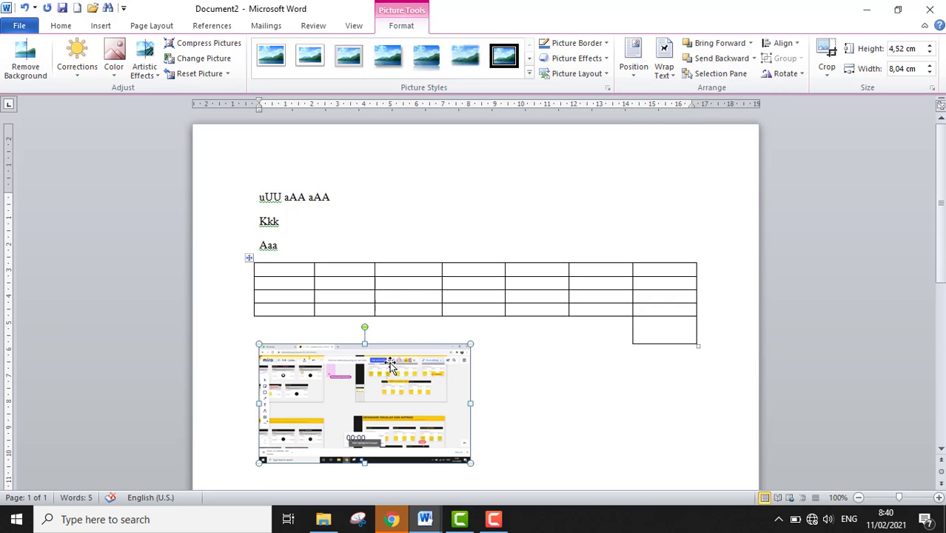
{"action": "left_click_drag", "start_coordinate": [389, 381], "coordinate": [459, 321]}
{"action": "left_click_drag", "start_coordinate": [424, 391], "coordinate": [369, 397]}
{"action": "left_click", "coordinate": [550, 221]}
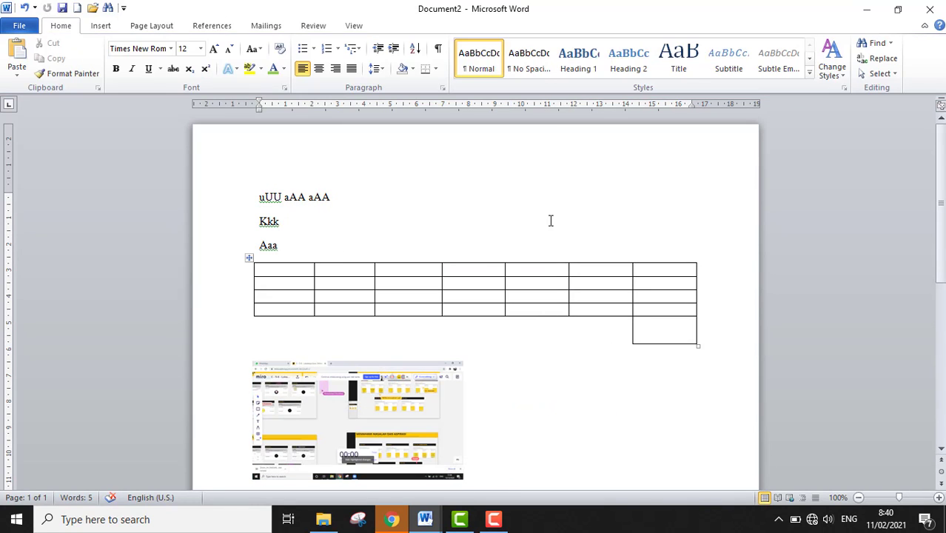
- Open the first page's header area for editing and return to the document body
{"action": "left_click", "coordinate": [104, 27]}
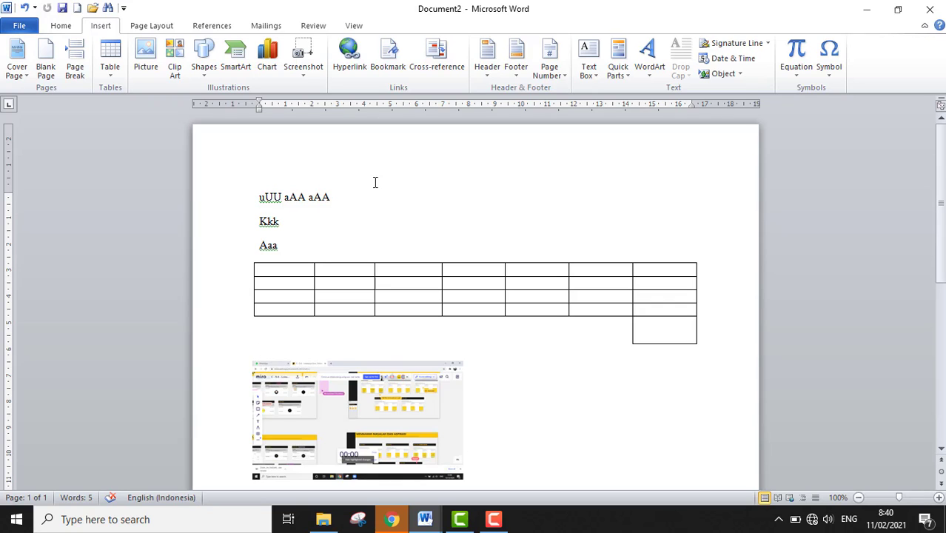
{"action": "double_click", "coordinate": [362, 156]}
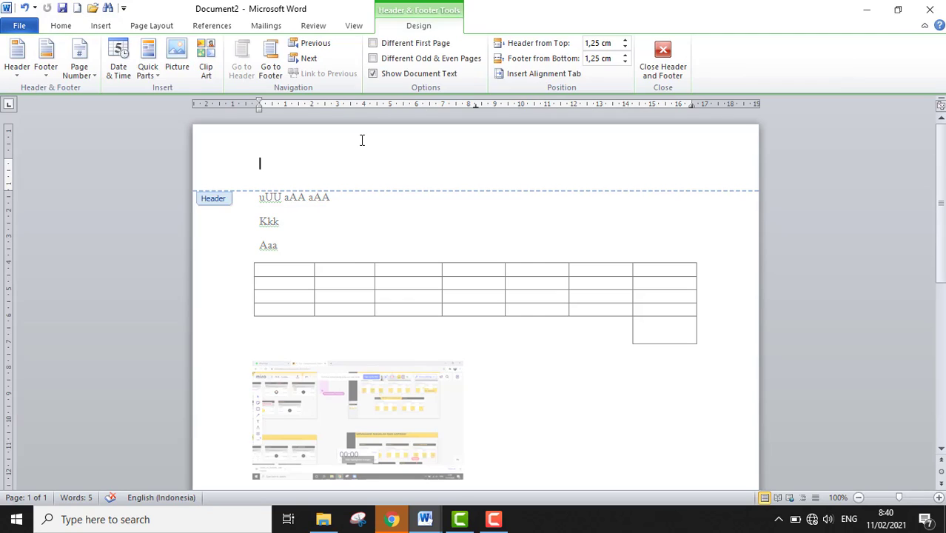
{"action": "double_click", "coordinate": [404, 186]}
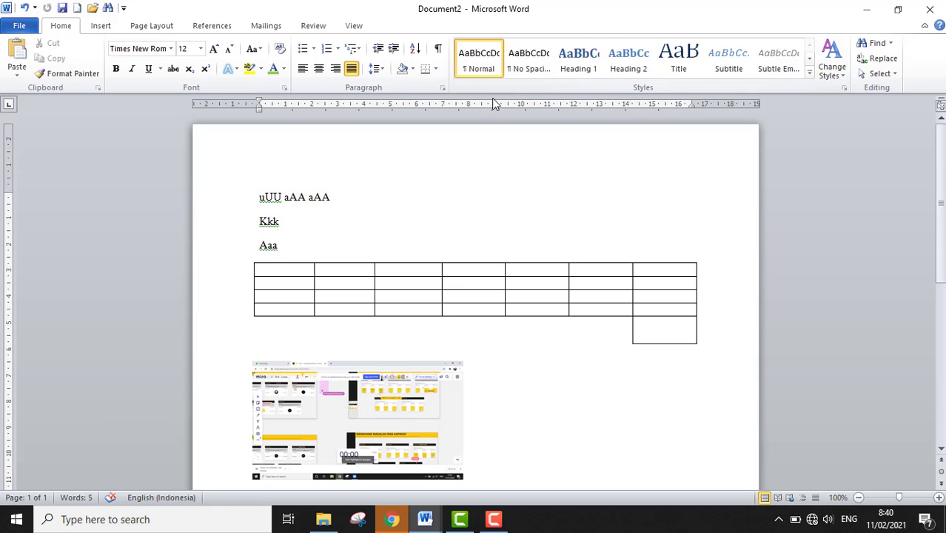
- Look over the built-in header and footer designs and the space at the bottom of the page
{"action": "left_click", "coordinate": [102, 25]}
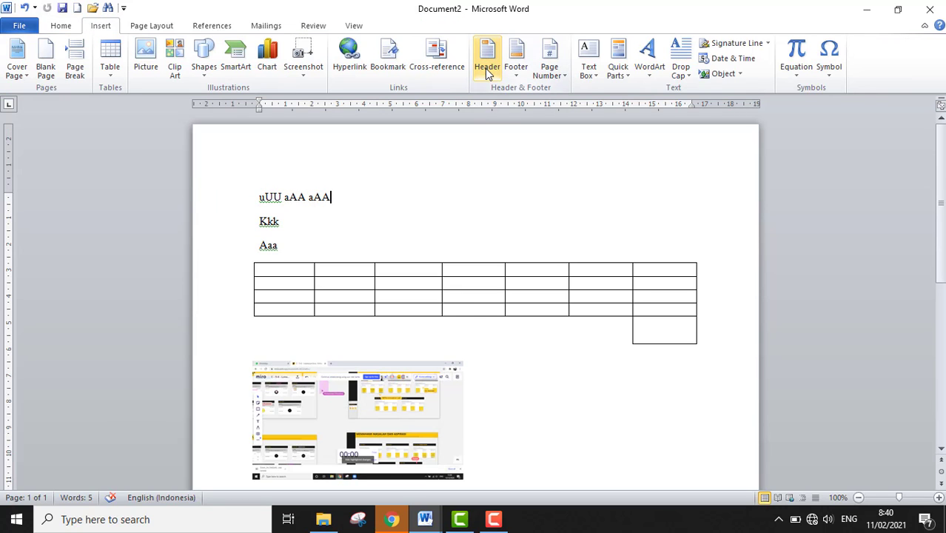
{"action": "left_click", "coordinate": [489, 72]}
{"action": "left_click", "coordinate": [517, 72]}
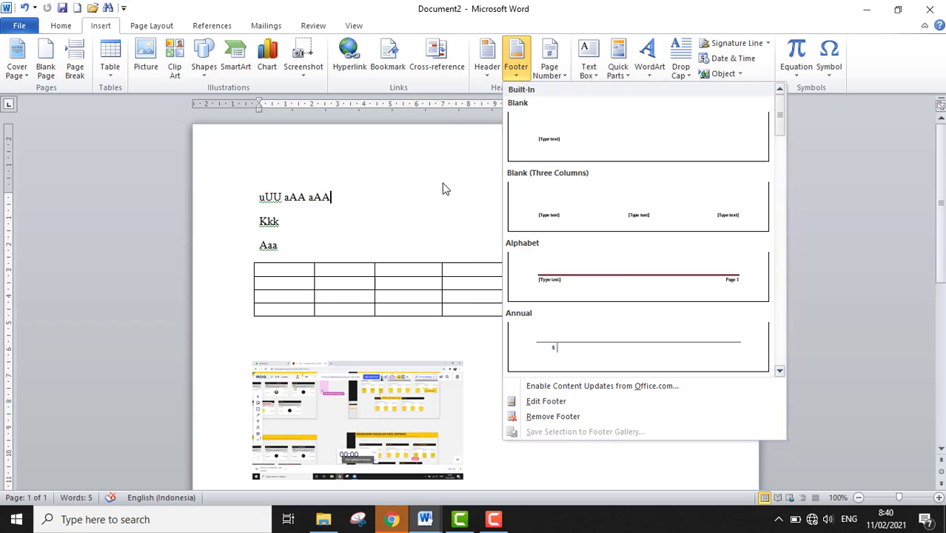
{"action": "left_click", "coordinate": [267, 188]}
{"action": "scroll", "coordinate": [498, 91], "scroll_direction": "down", "scroll_amount": 1}
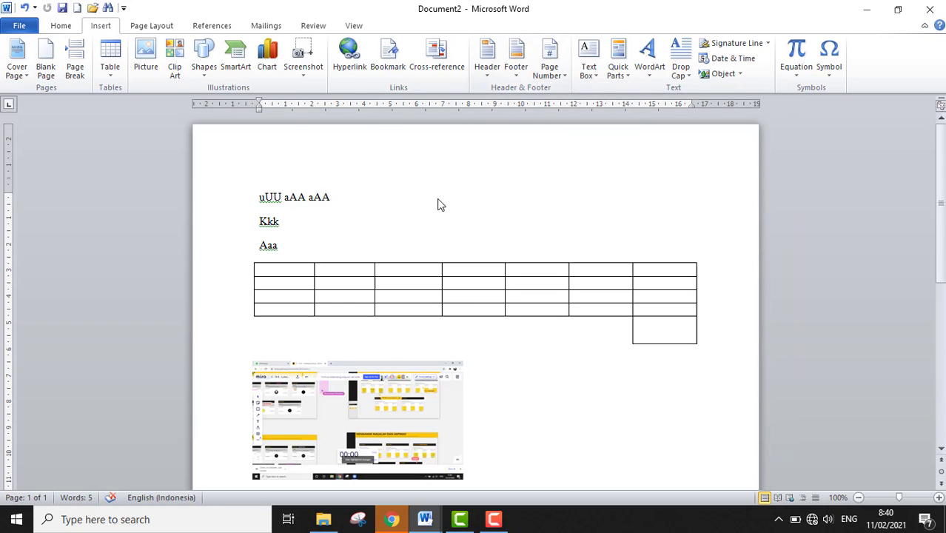
{"action": "scroll", "coordinate": [441, 206], "scroll_direction": "down", "scroll_amount": 10}
{"action": "scroll", "coordinate": [315, 453], "scroll_direction": "down", "scroll_amount": 1}
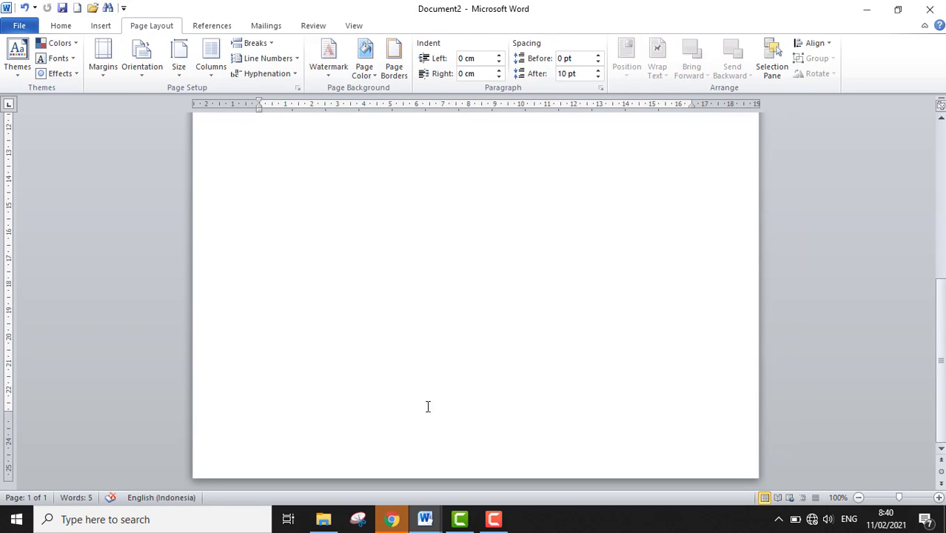
{"action": "scroll", "coordinate": [428, 406], "scroll_direction": "up", "scroll_amount": 12}
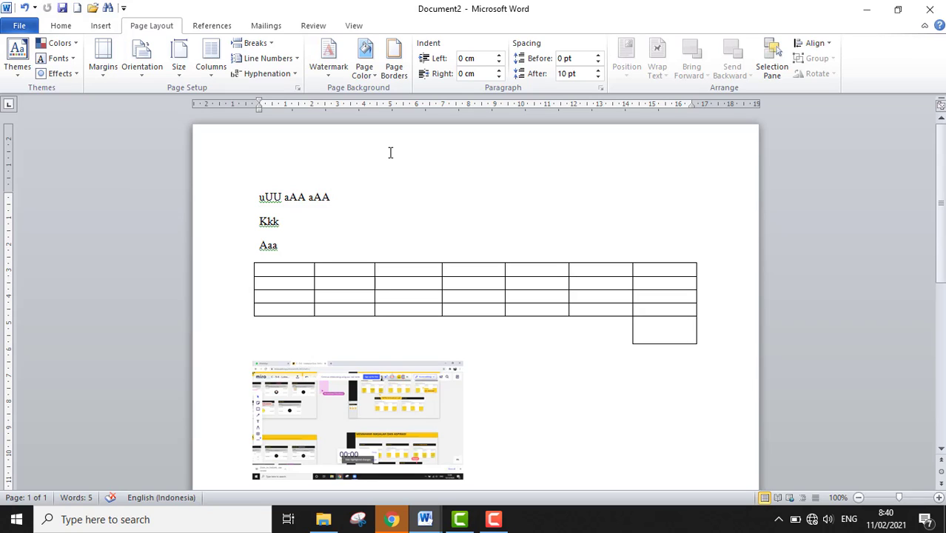
- Activate the empty header above the text once more and close header and footer editing
{"action": "double_click", "coordinate": [390, 152]}
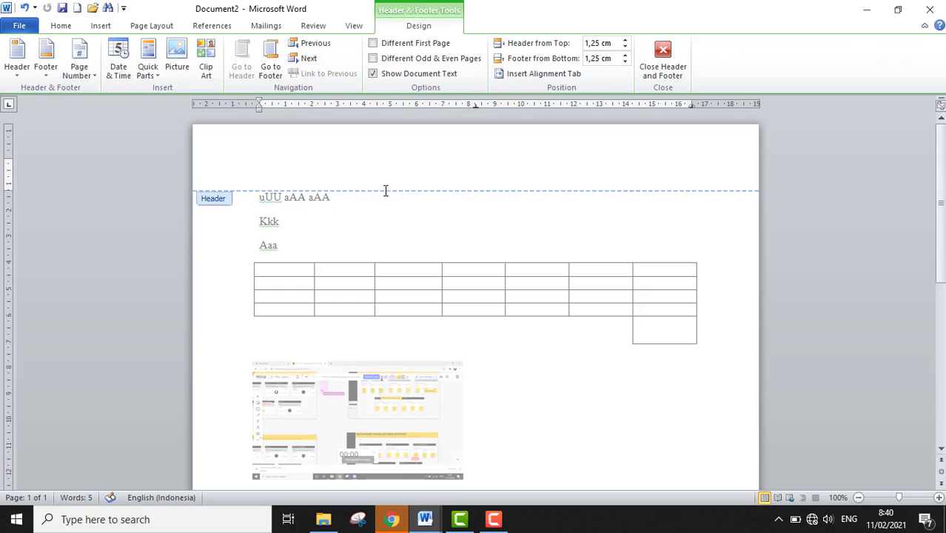
{"action": "left_click", "coordinate": [650, 57]}
{"action": "left_click", "coordinate": [444, 222]}
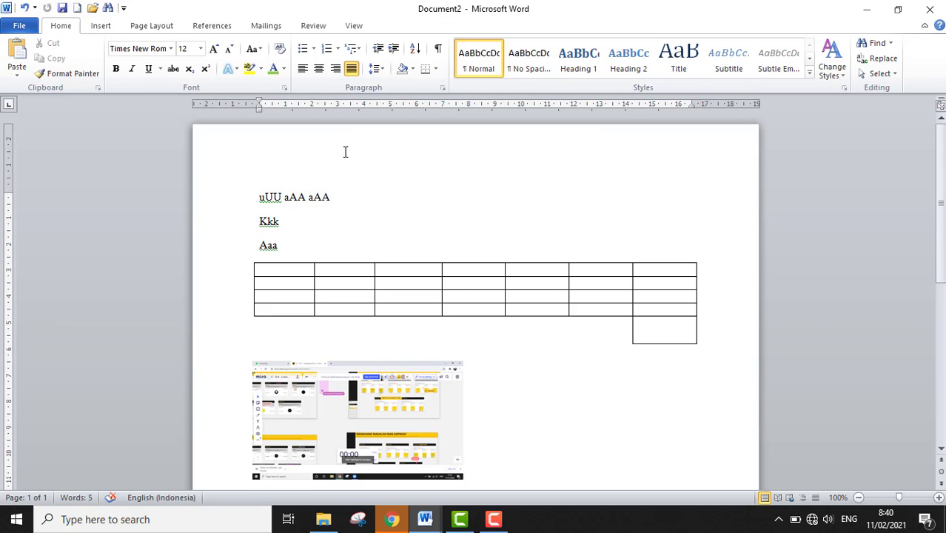
- Browse the built-in headers, insert the Blank header with the text "123", and close header editing
{"action": "left_click", "coordinate": [100, 26]}
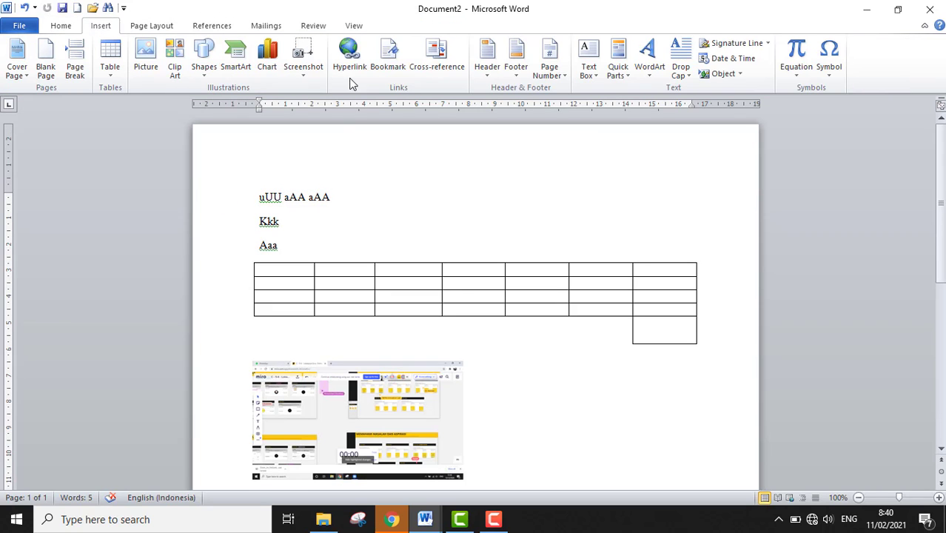
{"action": "left_click", "coordinate": [491, 60]}
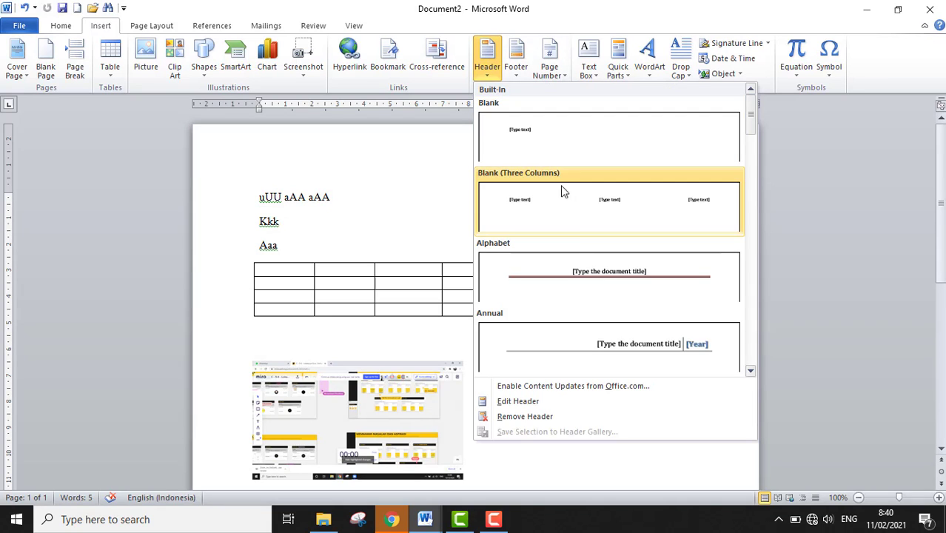
{"action": "scroll", "coordinate": [576, 296], "scroll_direction": "down", "scroll_amount": 6}
{"action": "scroll", "coordinate": [637, 256], "scroll_direction": "up", "scroll_amount": 3}
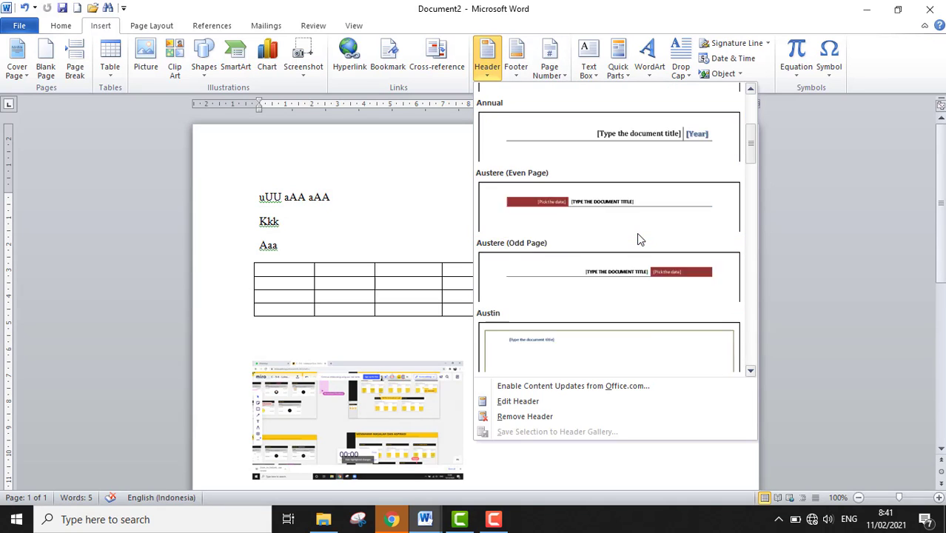
{"action": "scroll", "coordinate": [636, 233], "scroll_direction": "up", "scroll_amount": 3}
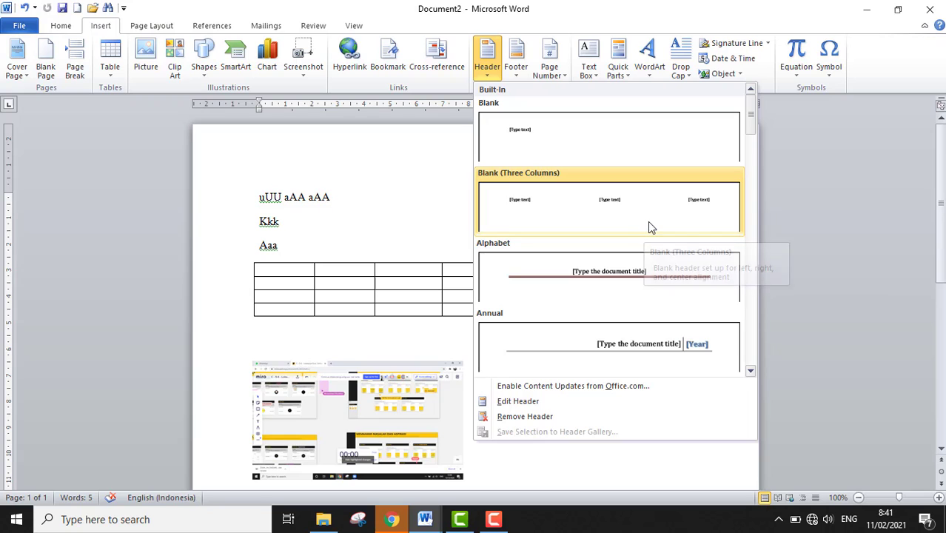
{"action": "left_click", "coordinate": [539, 156]}
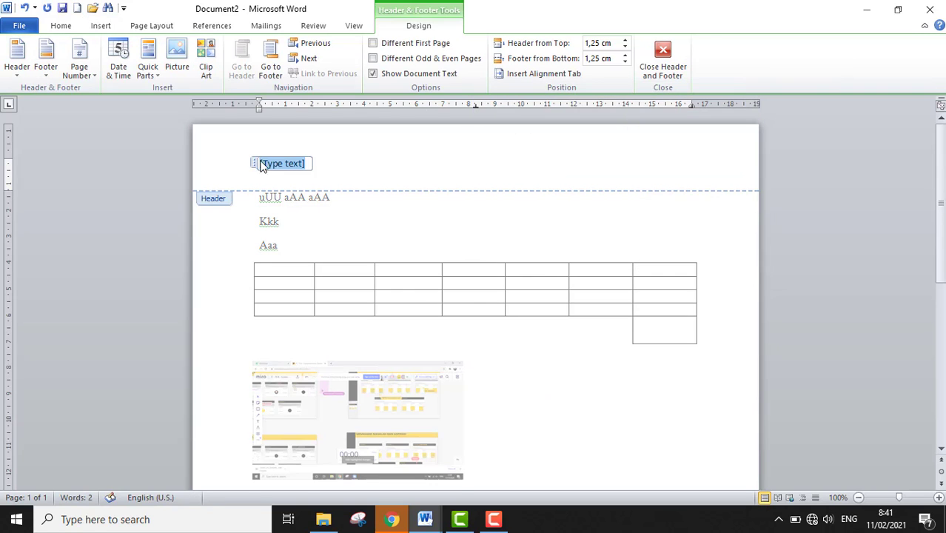
{"action": "type", "text": "123"}
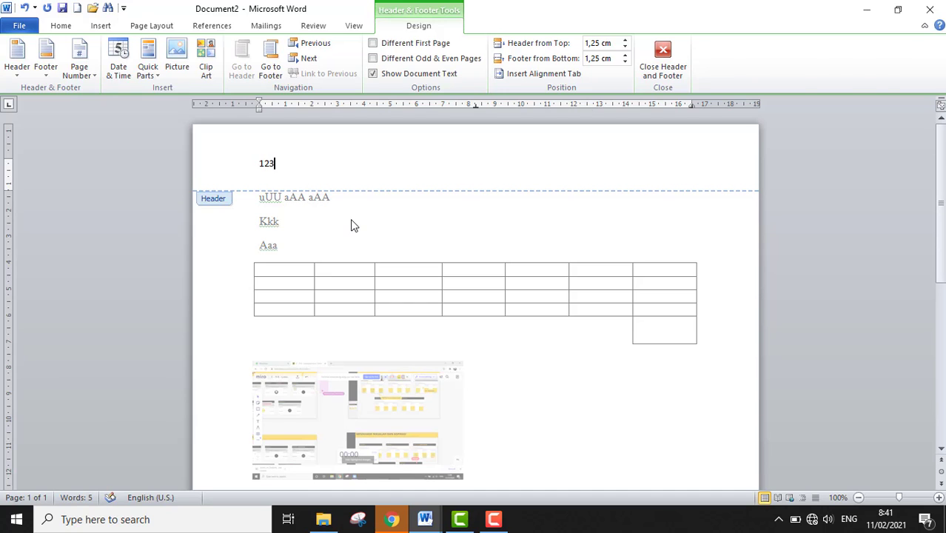
{"action": "double_click", "coordinate": [350, 219]}
{"action": "double_click", "coordinate": [351, 169]}
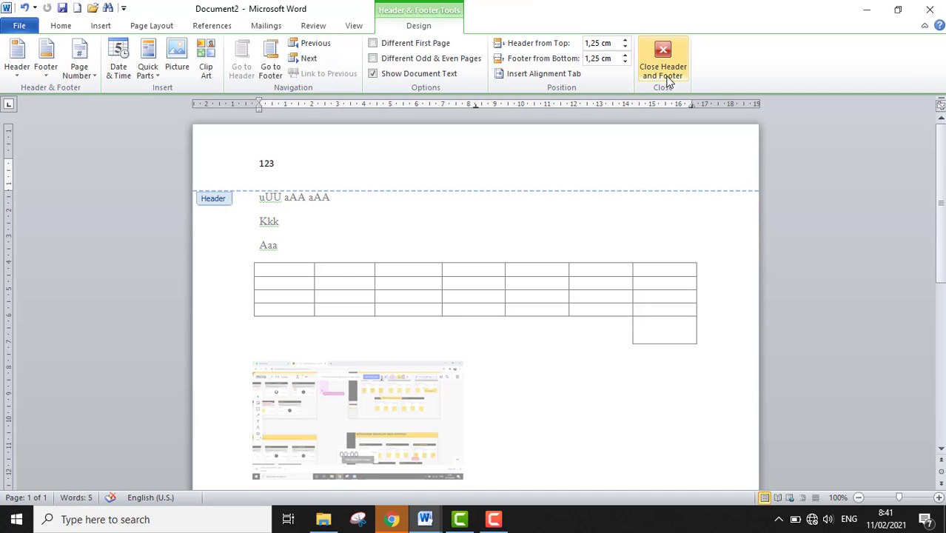
{"action": "left_click", "coordinate": [668, 80]}
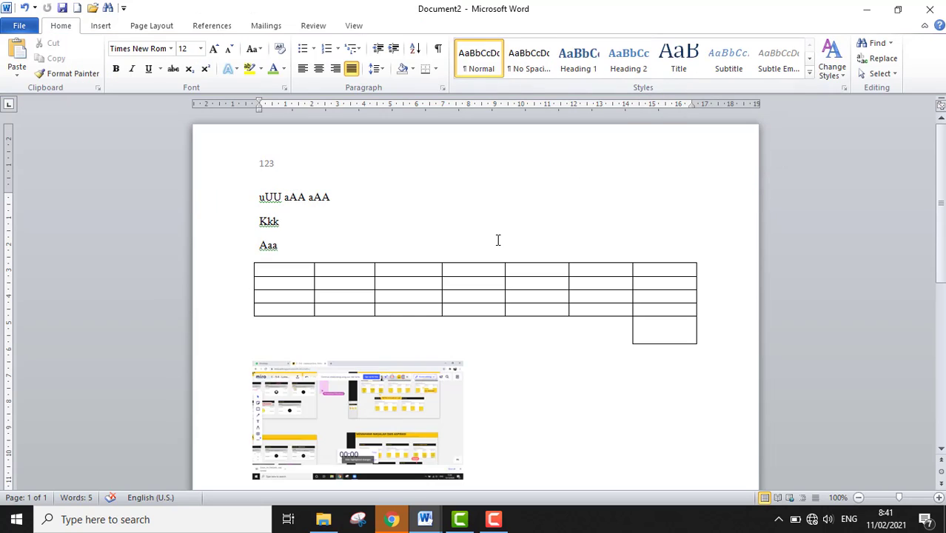
- Insert a page break in the blank area below the picture to add a second page
{"action": "scroll", "coordinate": [498, 240], "scroll_direction": "down", "scroll_amount": 4}
{"action": "scroll", "coordinate": [498, 241], "scroll_direction": "down", "scroll_amount": 5}
{"action": "double_click", "coordinate": [475, 284]}
{"action": "scroll", "coordinate": [334, 389], "scroll_direction": "down", "scroll_amount": 3}
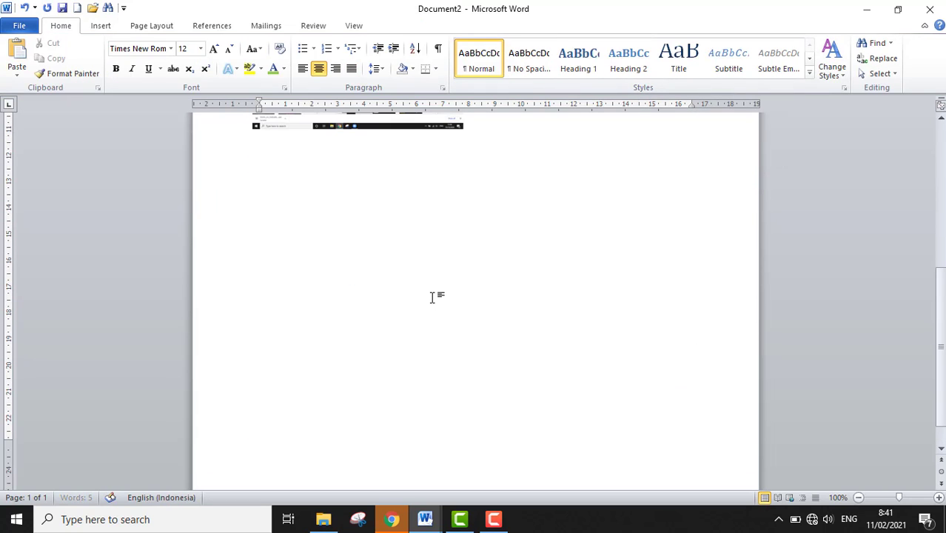
{"action": "key", "text": "ctrl+Return"}
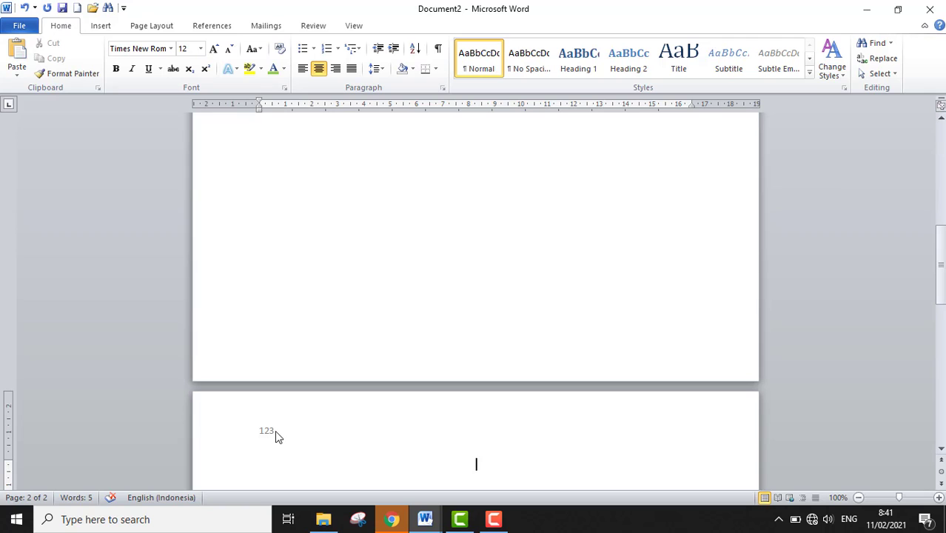
- Insert the Blank footer with the text "2233" and close footer editing
{"action": "scroll", "coordinate": [281, 422], "scroll_direction": "up", "scroll_amount": 8}
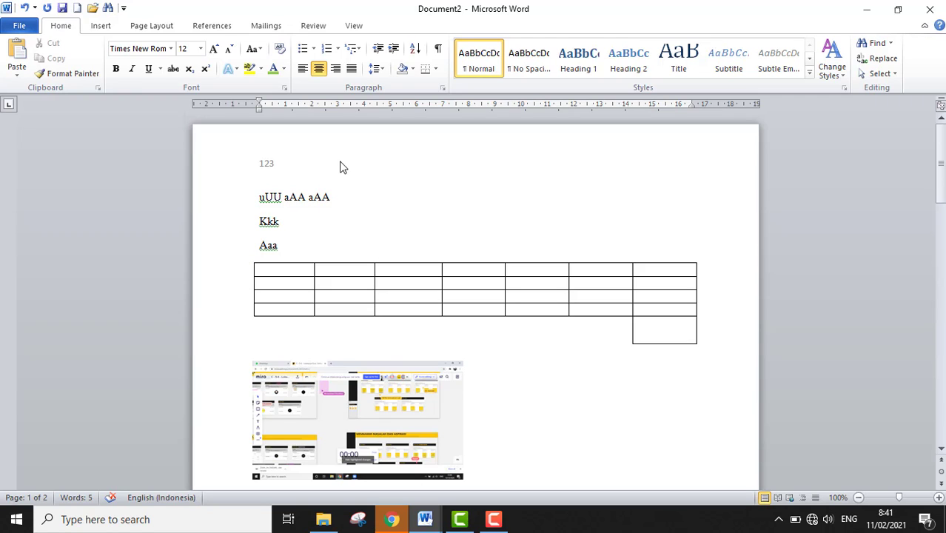
{"action": "left_click", "coordinate": [100, 25]}
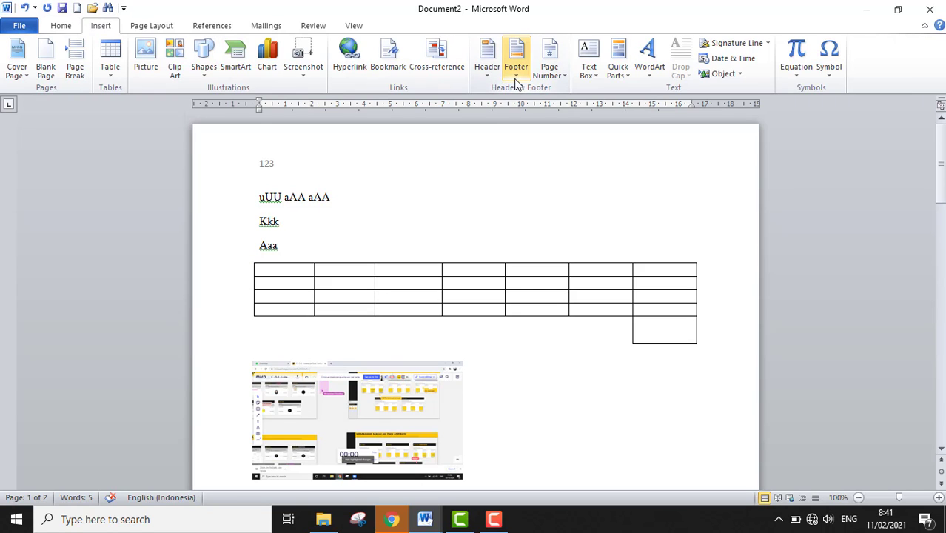
{"action": "left_click", "coordinate": [516, 78]}
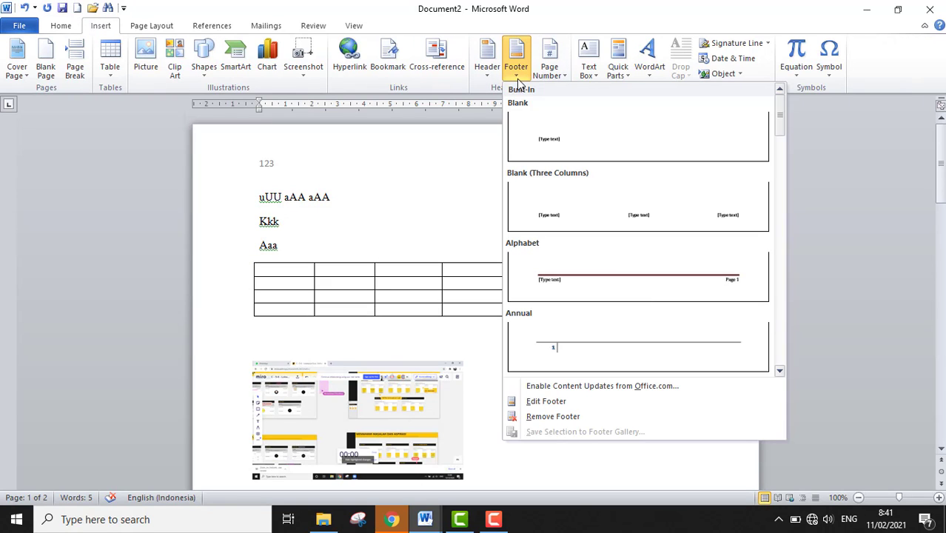
{"action": "left_click", "coordinate": [581, 141]}
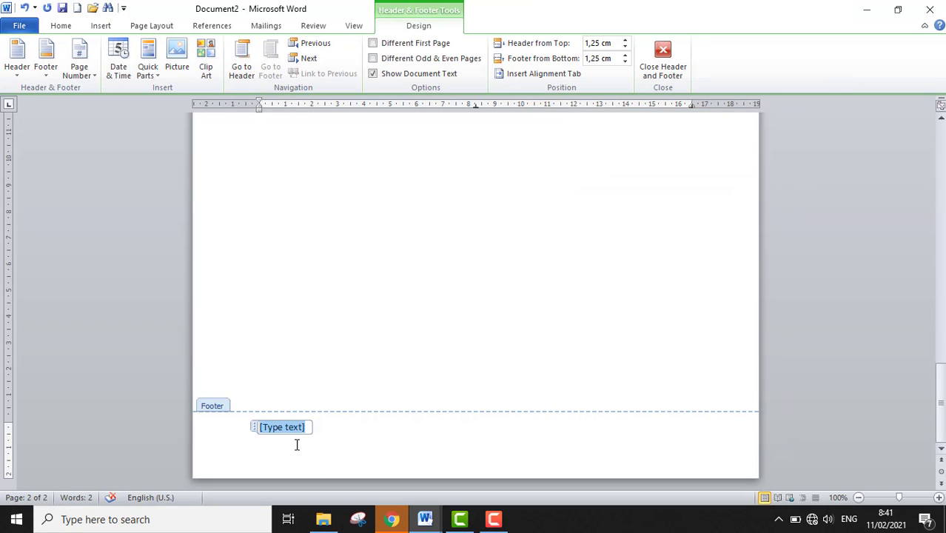
{"action": "scroll", "coordinate": [324, 438], "scroll_direction": "up", "scroll_amount": 3}
{"action": "scroll", "coordinate": [334, 449], "scroll_direction": "down", "scroll_amount": 3}
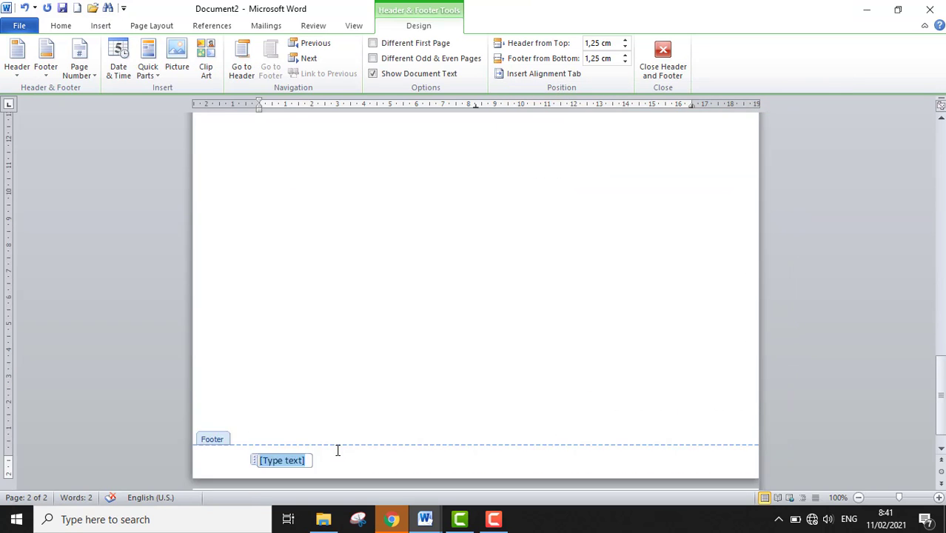
{"action": "type", "text": "22"}
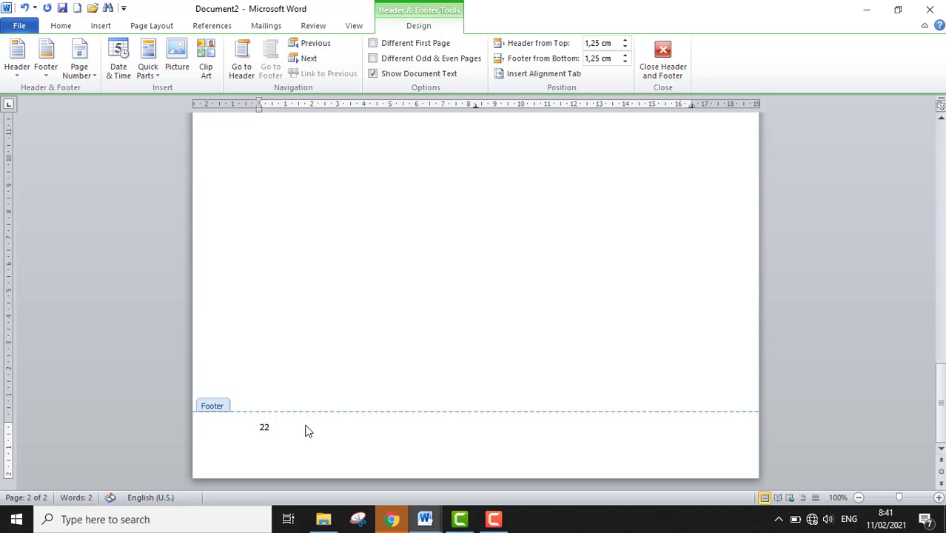
{"action": "type", "text": "33"}
{"action": "left_click", "coordinate": [669, 74]}
- Check the header and footer text on both pages of the document
{"action": "scroll", "coordinate": [530, 332], "scroll_direction": "up", "scroll_amount": 2}
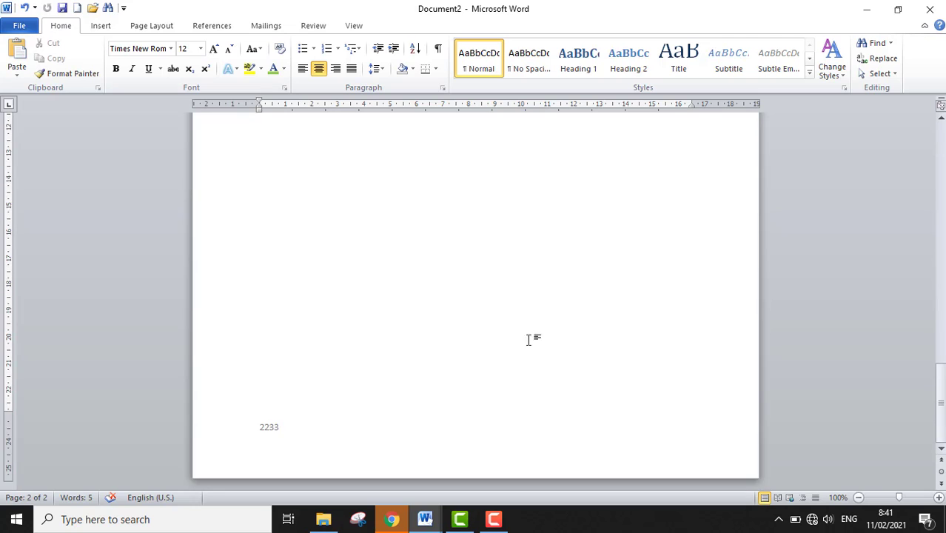
{"action": "scroll", "coordinate": [522, 345], "scroll_direction": "up", "scroll_amount": 10}
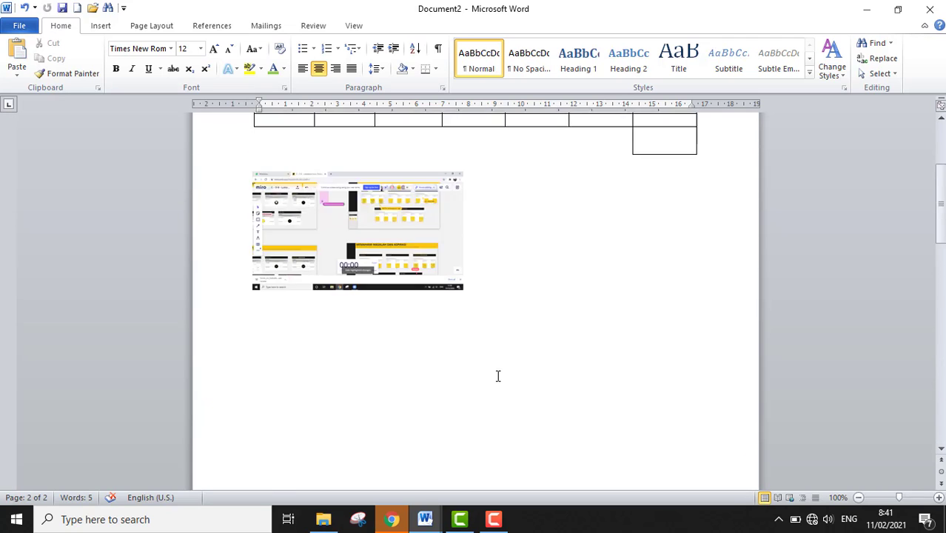
{"action": "scroll", "coordinate": [311, 329], "scroll_direction": "down", "scroll_amount": 5}
{"action": "scroll", "coordinate": [268, 337], "scroll_direction": "down", "scroll_amount": 7}
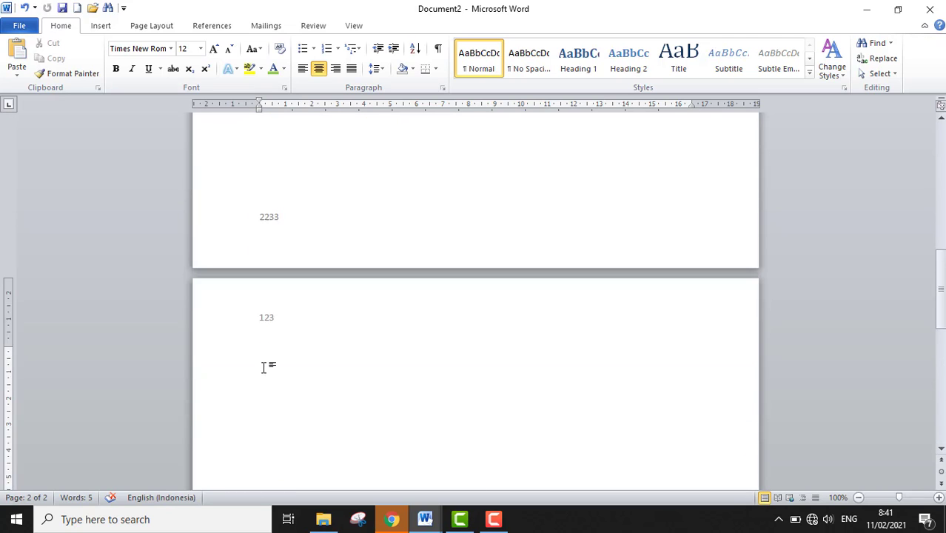
{"action": "scroll", "coordinate": [259, 386], "scroll_direction": "down", "scroll_amount": 15}
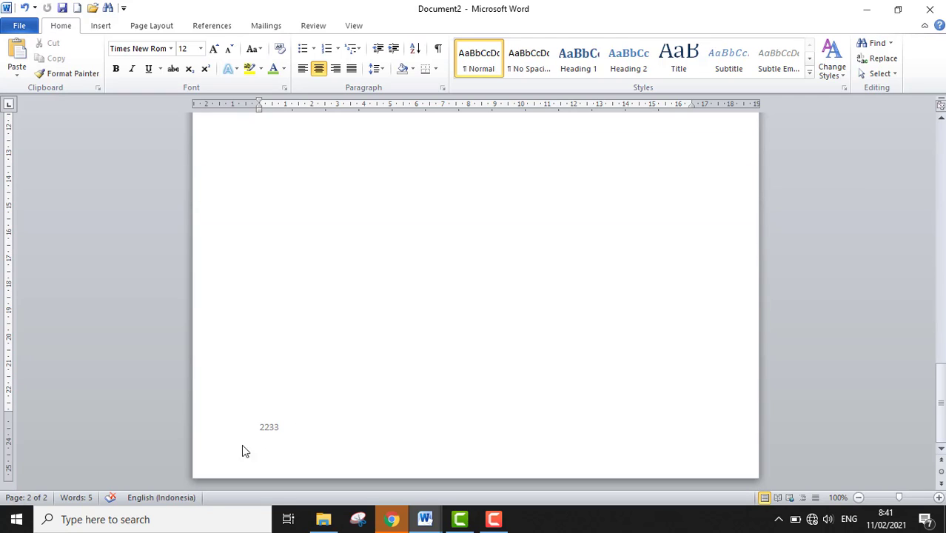
{"action": "scroll", "coordinate": [362, 379], "scroll_direction": "up", "scroll_amount": 14}
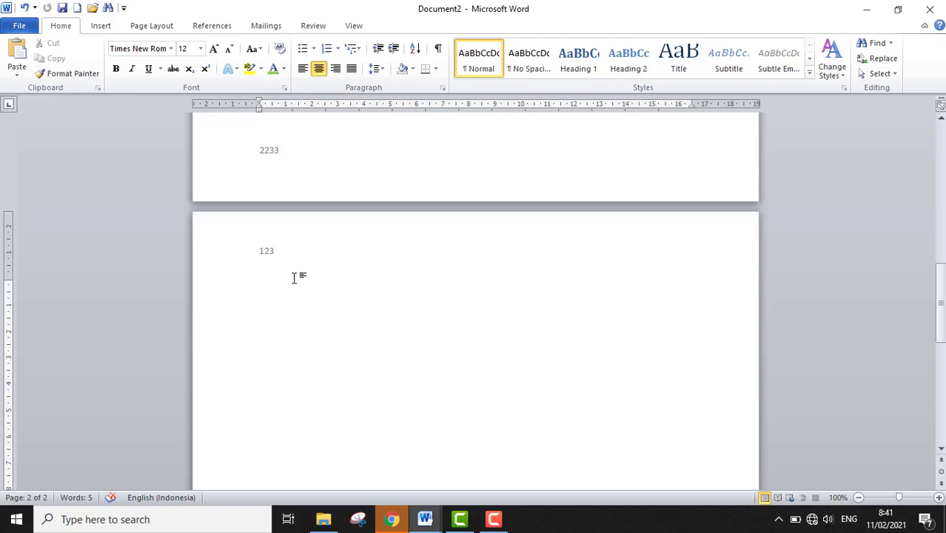
- Insert a Plain Number 3 page number at the top of the page, and close header editing to check the numbering
{"action": "left_click", "coordinate": [101, 25]}
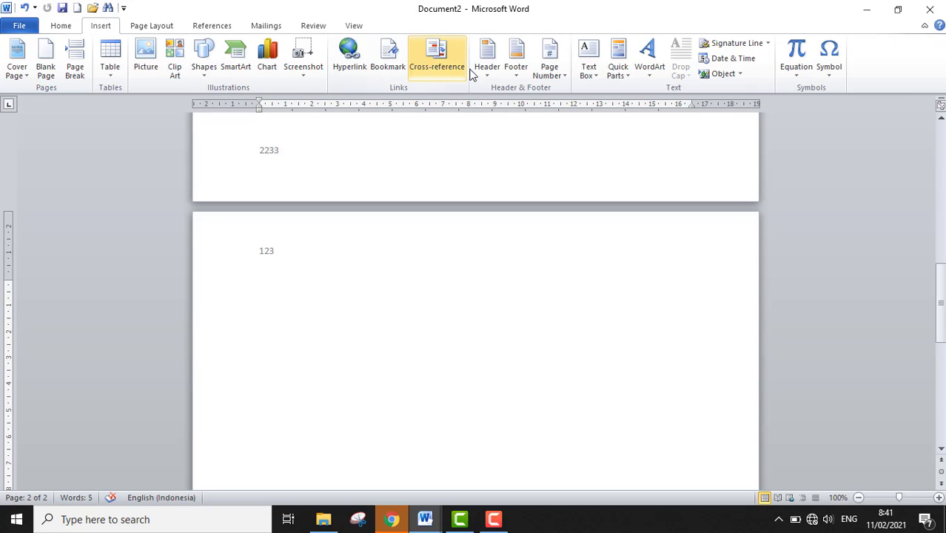
{"action": "left_click", "coordinate": [555, 77]}
{"action": "left_click", "coordinate": [556, 77]}
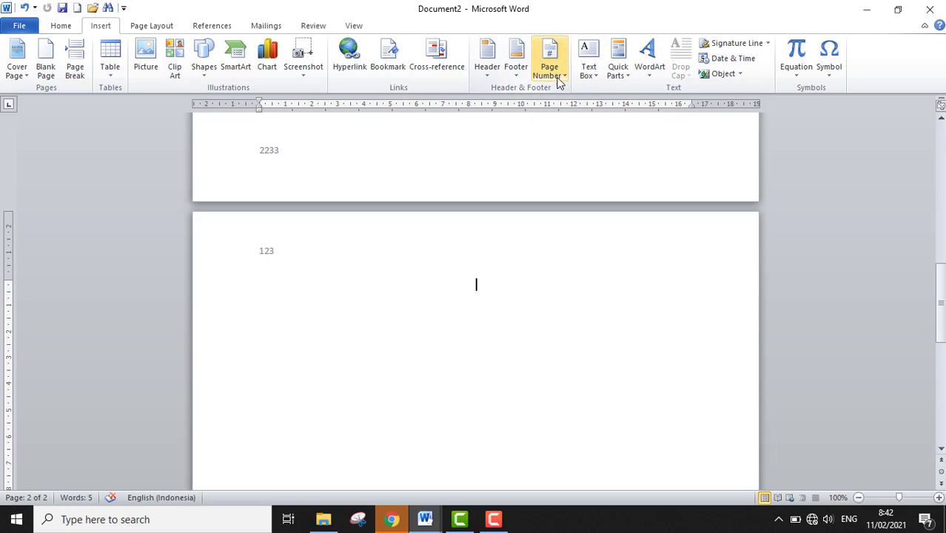
{"action": "left_click", "coordinate": [558, 77]}
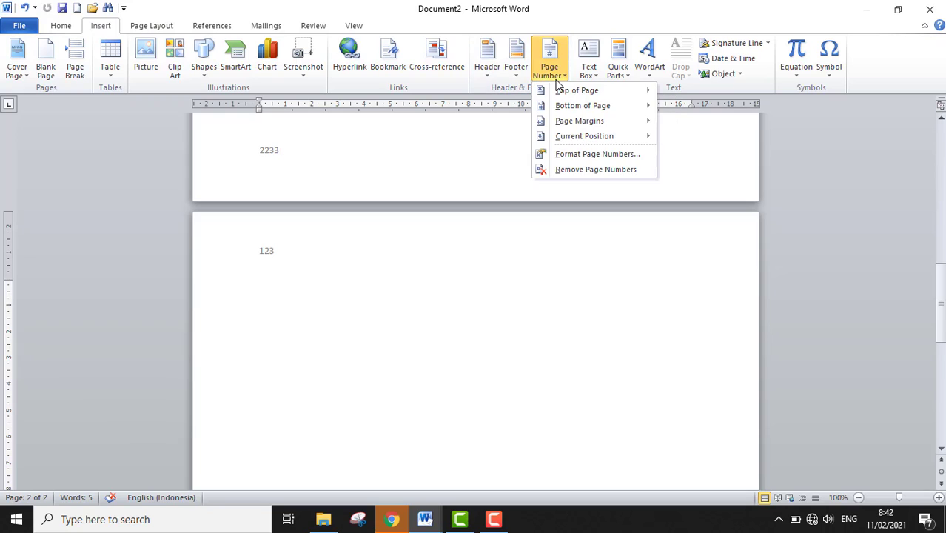
{"action": "mouse_move", "coordinate": [560, 89]}
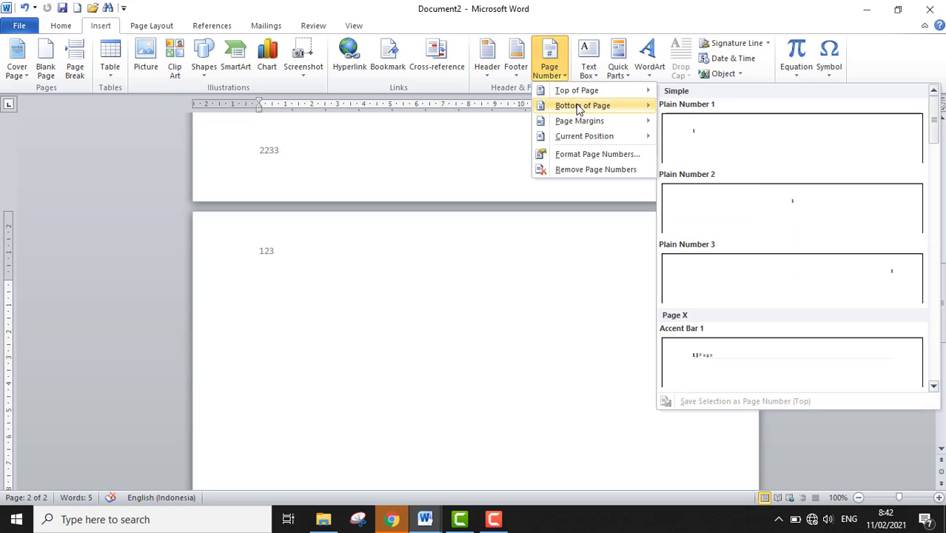
{"action": "mouse_move", "coordinate": [599, 124]}
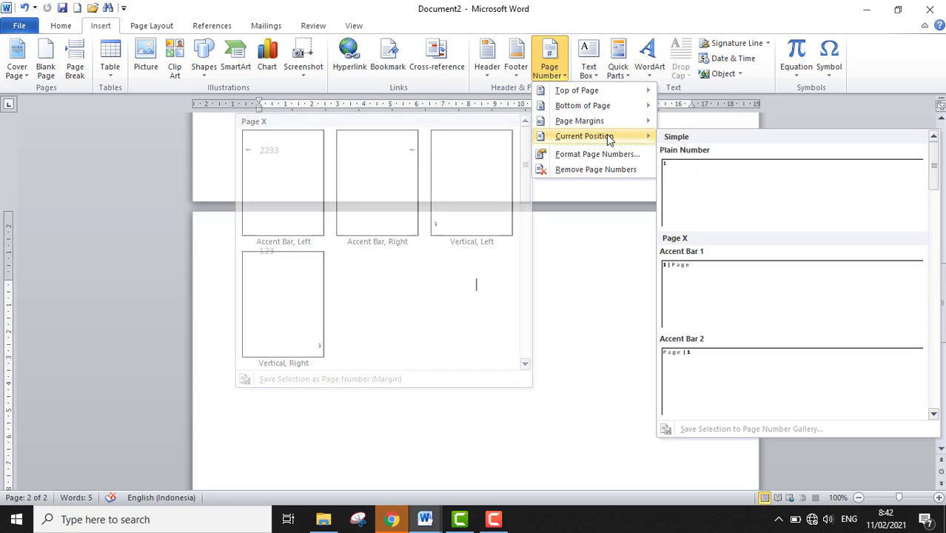
{"action": "mouse_move", "coordinate": [610, 92]}
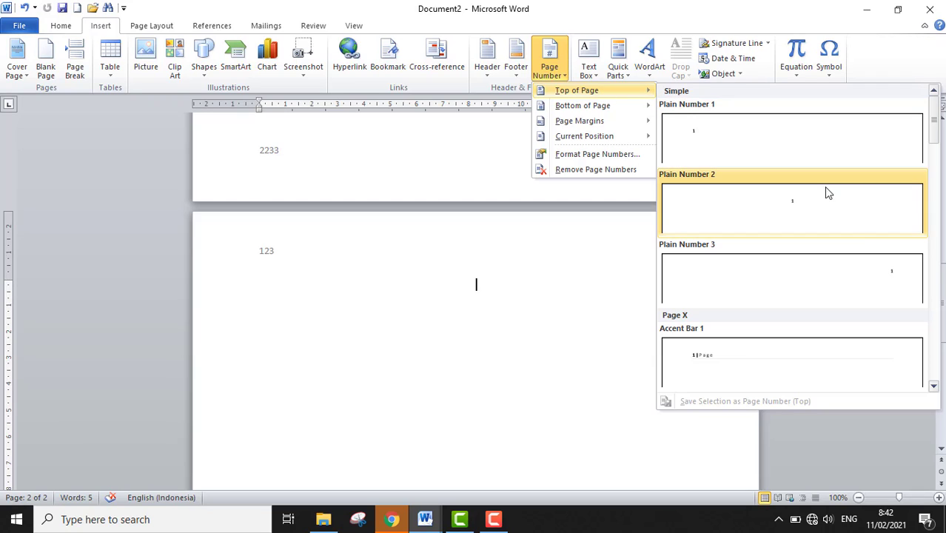
{"action": "left_click", "coordinate": [880, 287]}
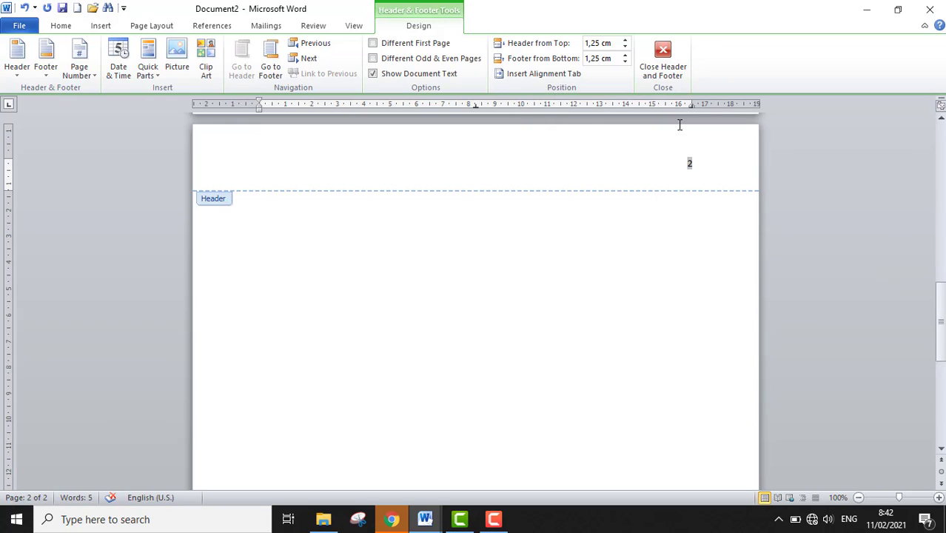
{"action": "left_click", "coordinate": [664, 74]}
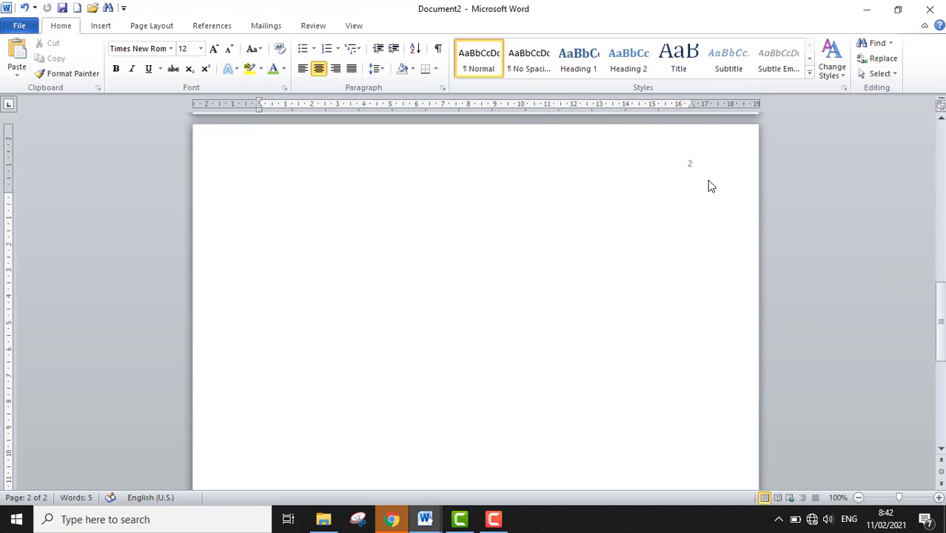
{"action": "scroll", "coordinate": [676, 164], "scroll_direction": "up", "scroll_amount": 10}
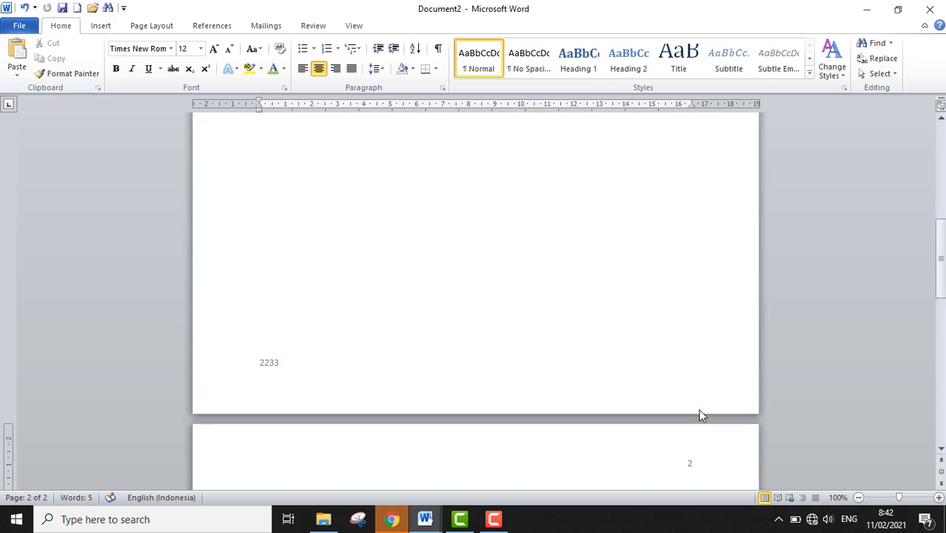
{"action": "scroll", "coordinate": [648, 275], "scroll_direction": "up", "scroll_amount": 8}
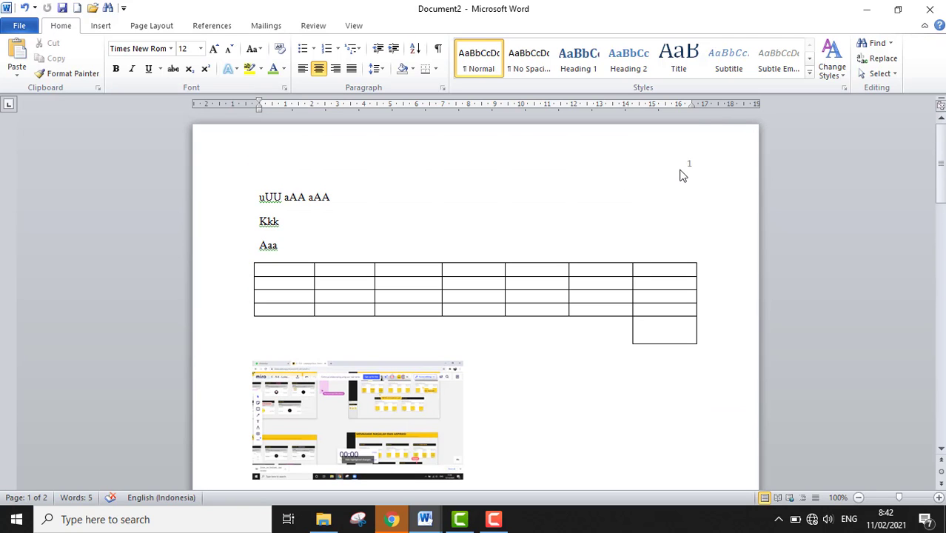
- Browse the built-in text box styles
{"action": "left_click", "coordinate": [101, 26]}
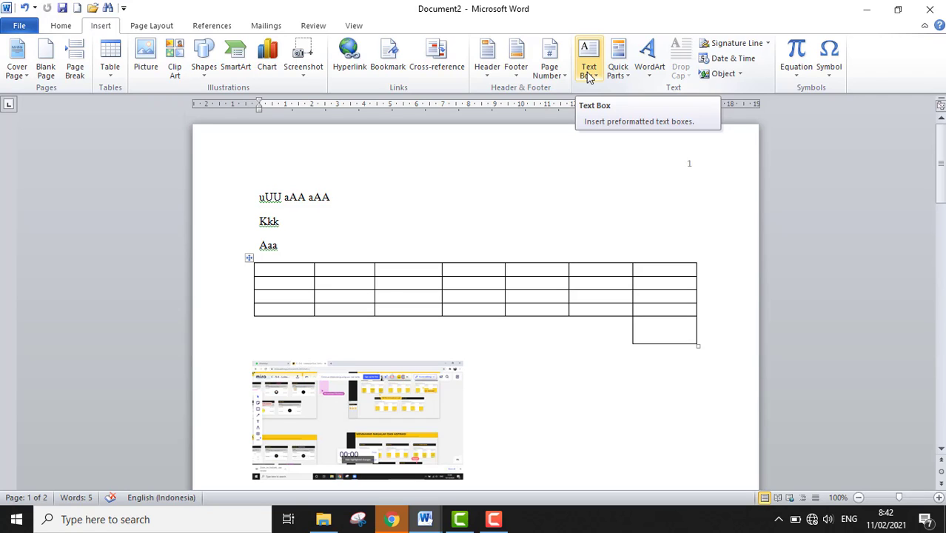
{"action": "left_click", "coordinate": [589, 74]}
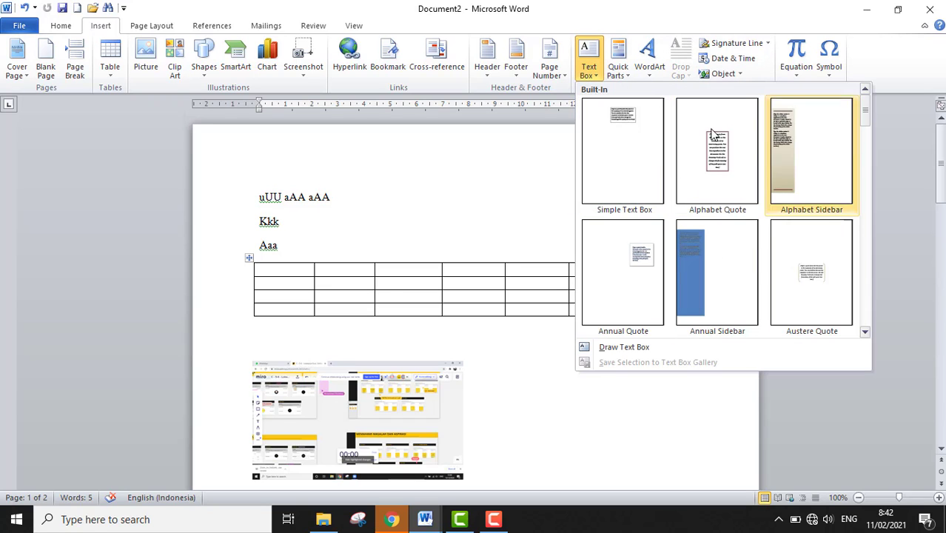
{"action": "left_click", "coordinate": [552, 256]}
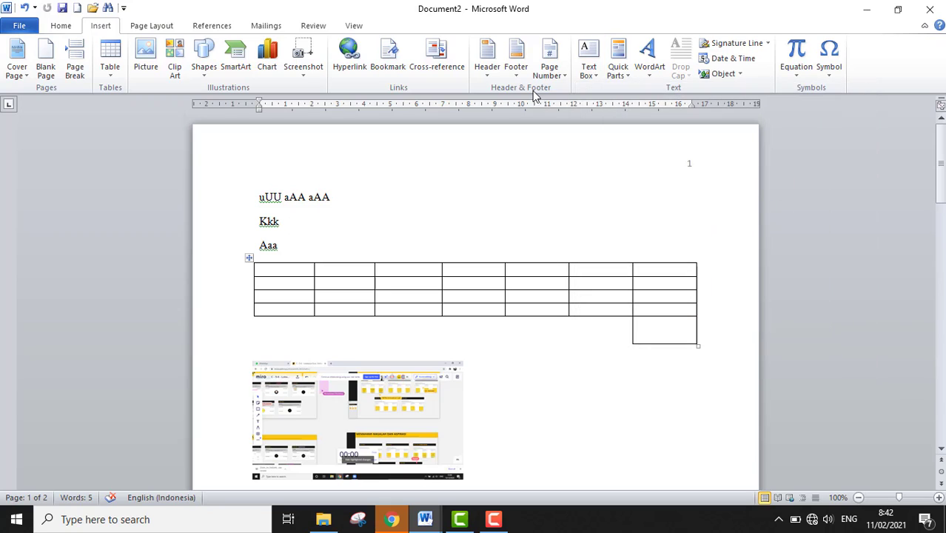
- Try to enter the text "aa" directly beside the picture, and delete it again
{"action": "scroll", "coordinate": [511, 360], "scroll_direction": "down", "scroll_amount": 2}
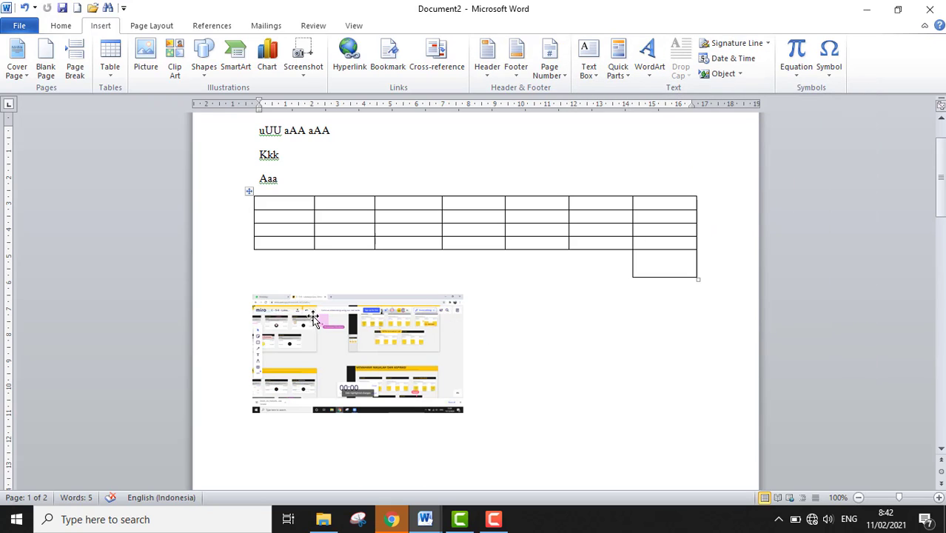
{"action": "left_click", "coordinate": [339, 321]}
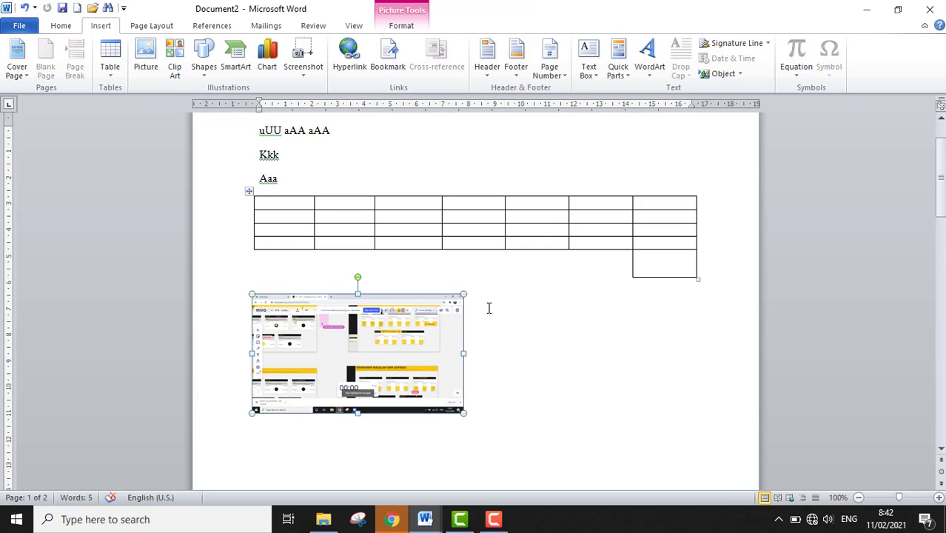
{"action": "left_click", "coordinate": [485, 302]}
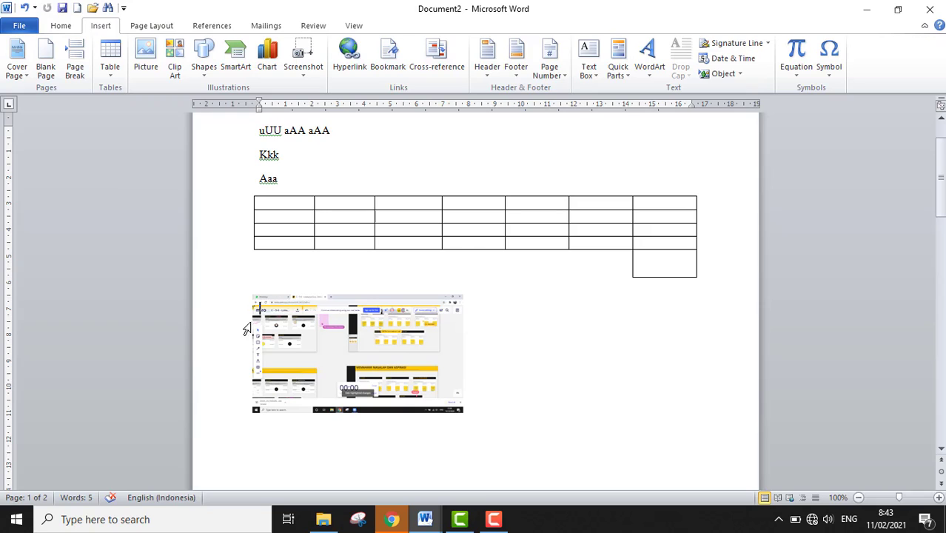
{"action": "type", "text": "aa"}
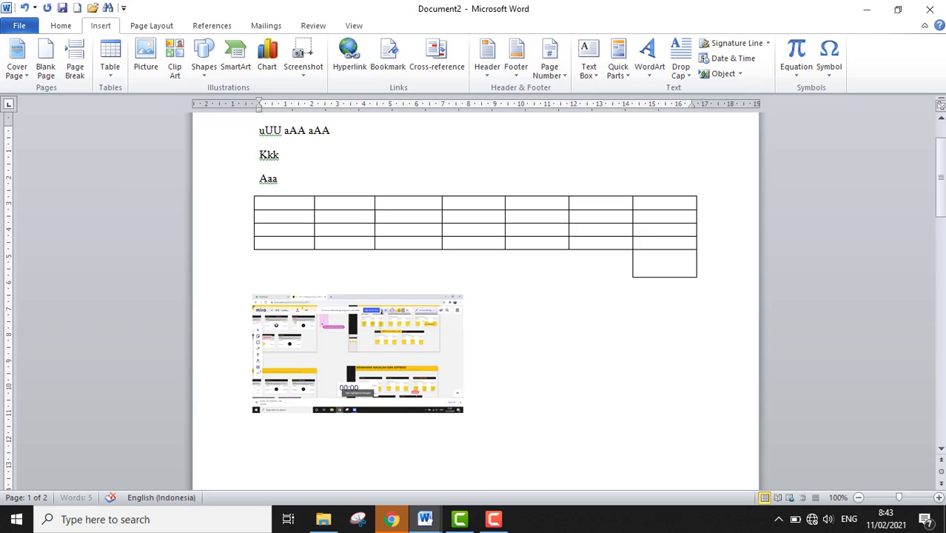
{"action": "key", "text": "BackSpace"}
{"action": "key", "text": "BackSpace"}
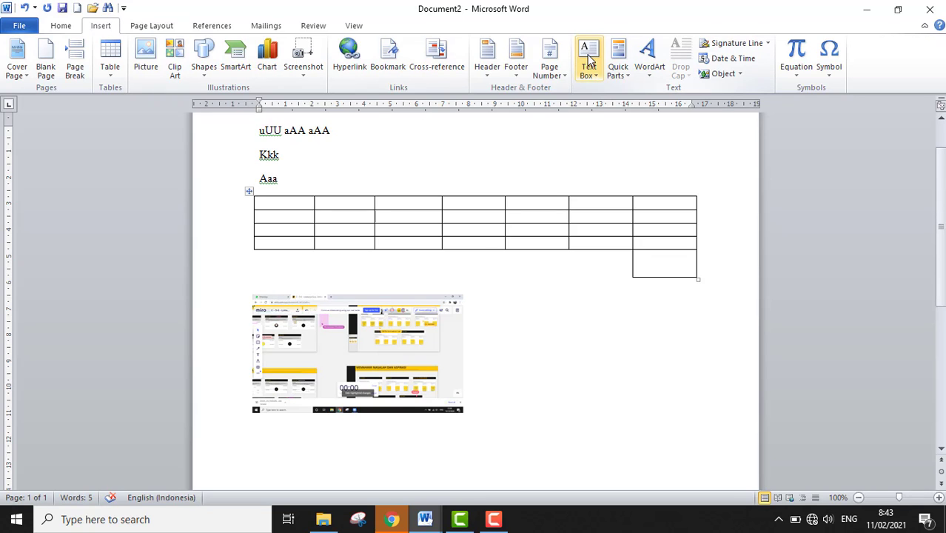
- Insert a Simple Text Box and move it beside the picture, below the table
{"action": "left_click", "coordinate": [588, 61]}
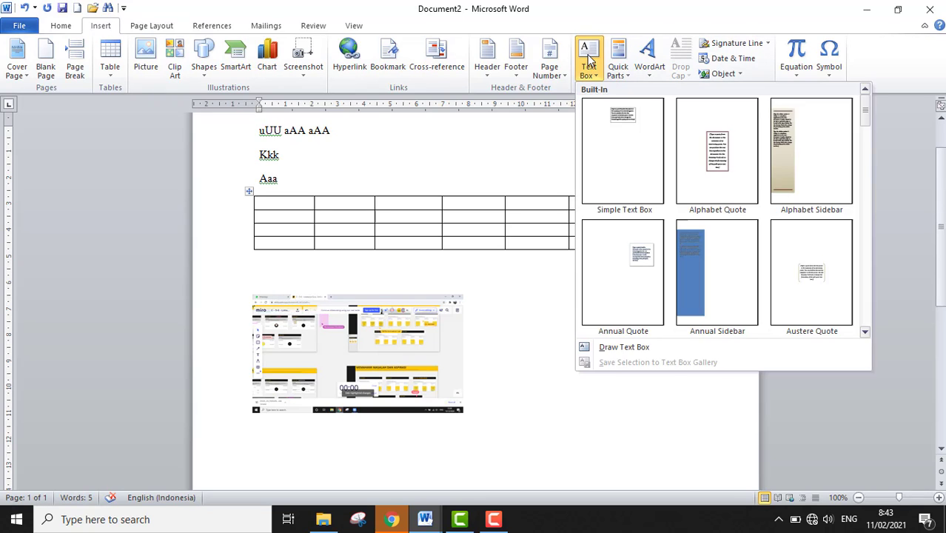
{"action": "left_click", "coordinate": [615, 185]}
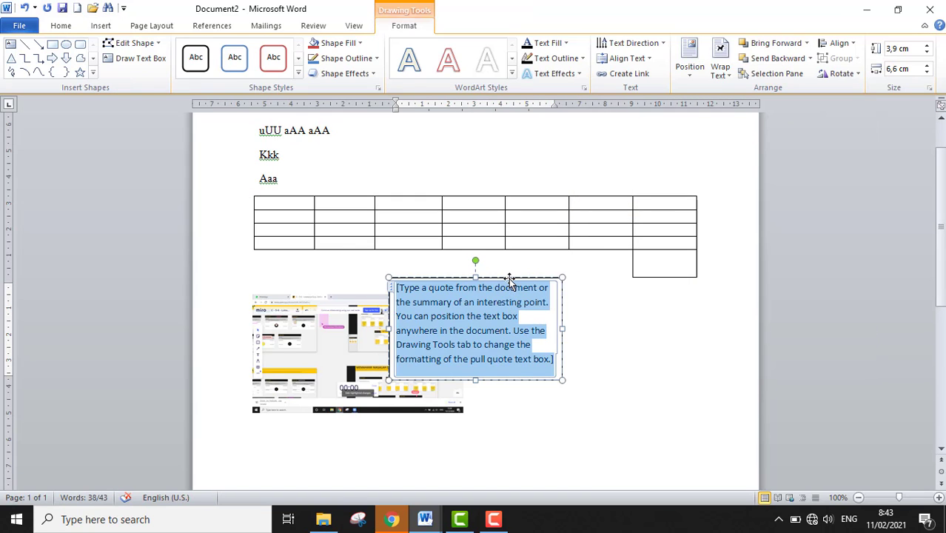
{"action": "left_click_drag", "start_coordinate": [511, 287], "coordinate": [610, 290]}
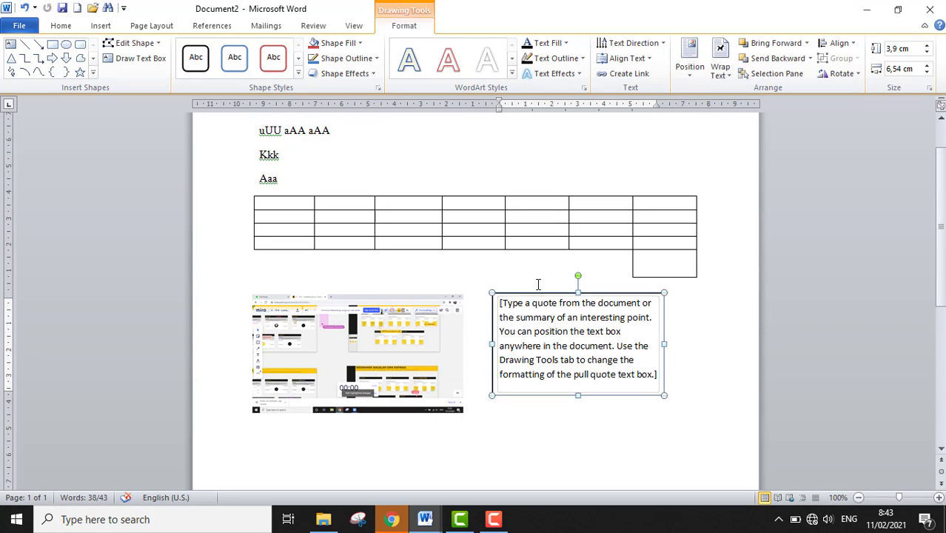
- Remove the fill and the outline from the text box beside the picture
{"action": "left_click", "coordinate": [361, 46]}
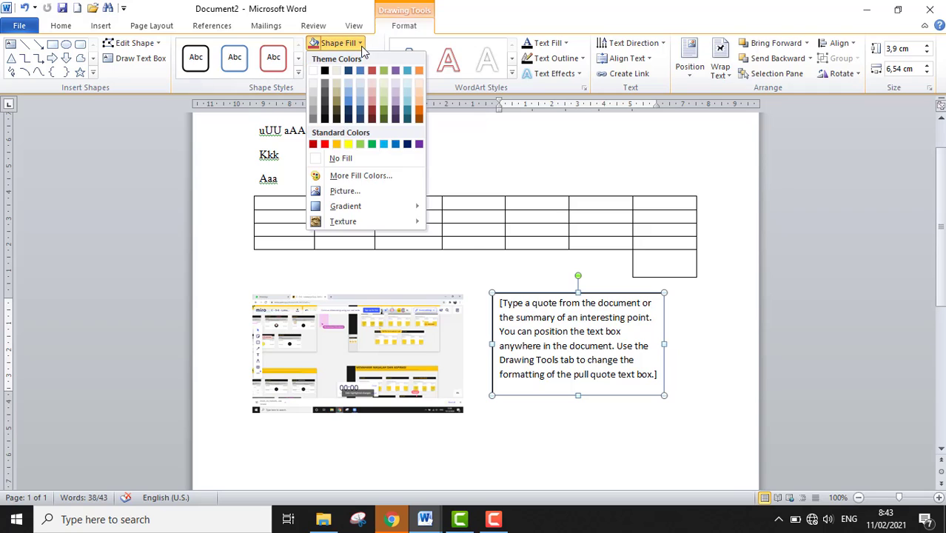
{"action": "left_click", "coordinate": [373, 161]}
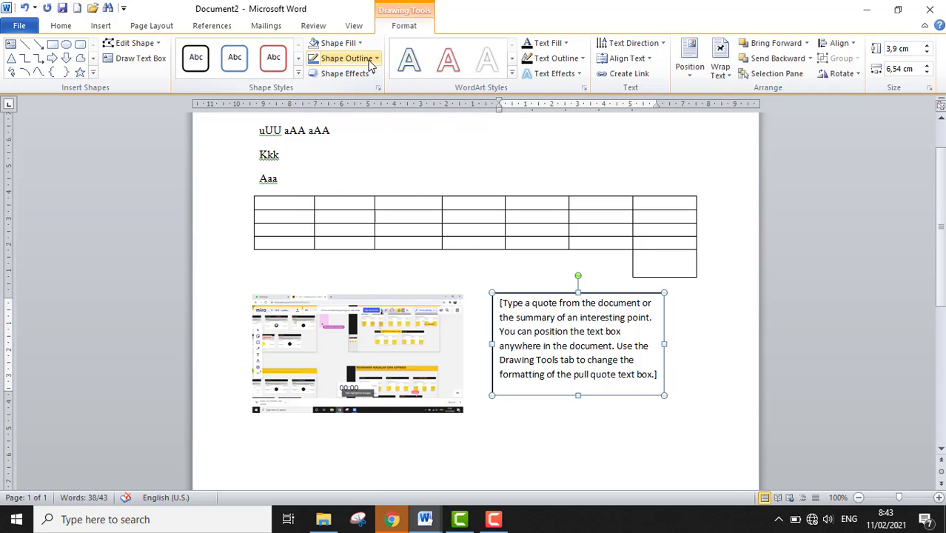
{"action": "left_click", "coordinate": [606, 271]}
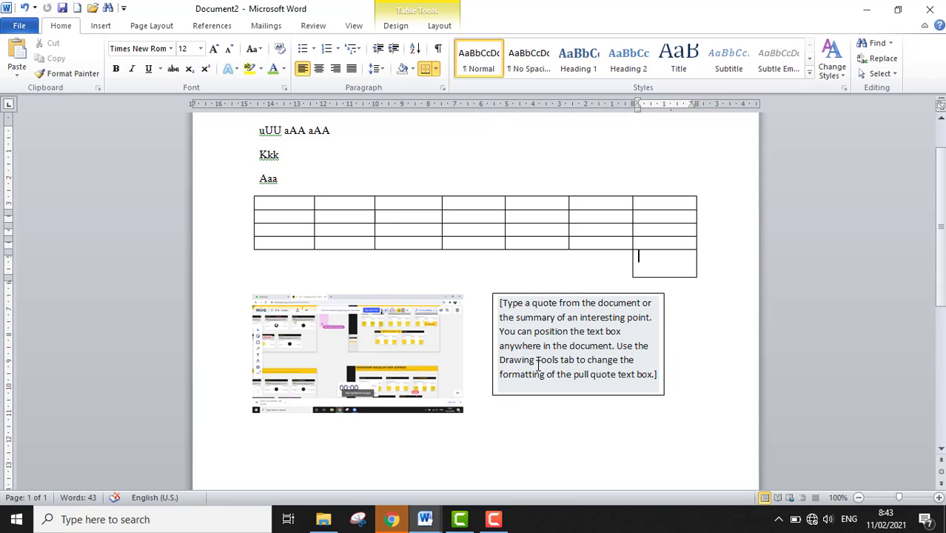
{"action": "left_click", "coordinate": [548, 300]}
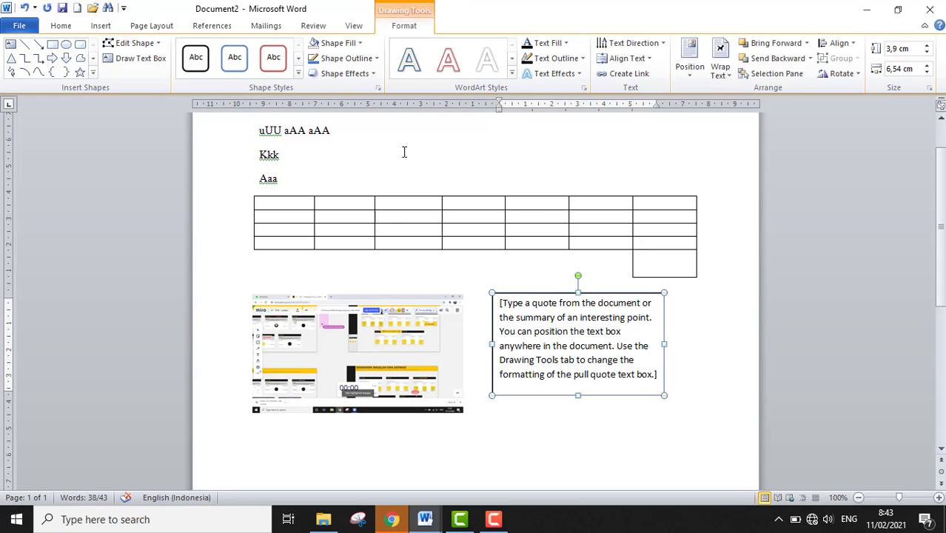
{"action": "left_click", "coordinate": [377, 58]}
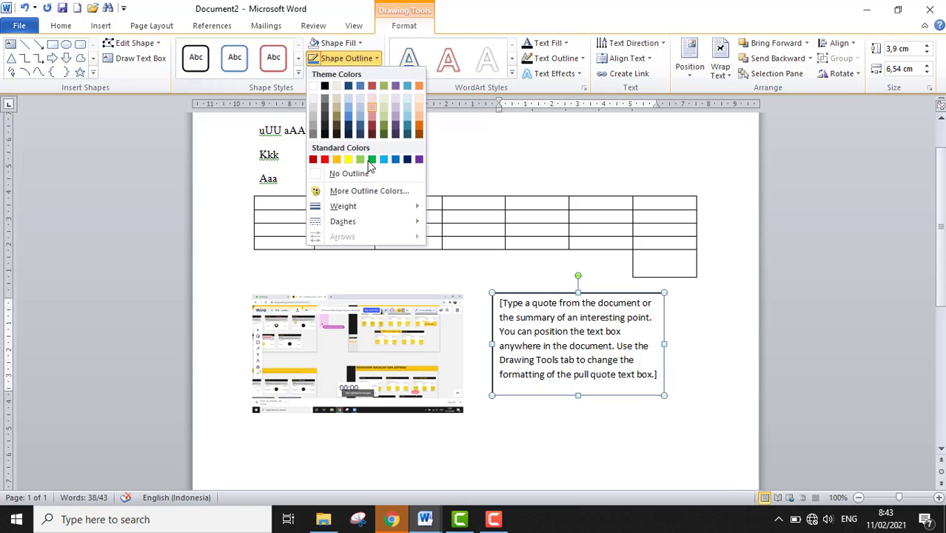
{"action": "left_click", "coordinate": [366, 175]}
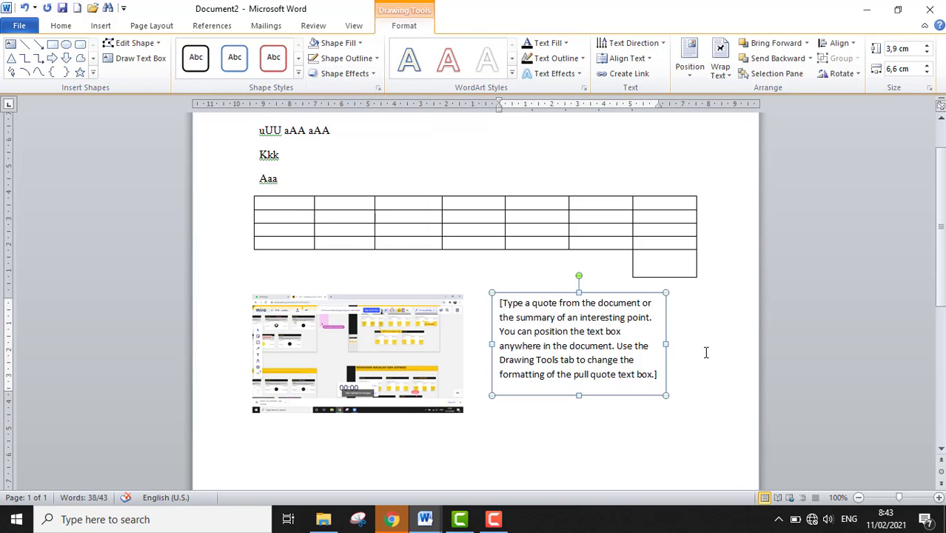
- Replace the text box's placeholder quote with random filler text
{"action": "left_click", "coordinate": [707, 352]}
{"action": "left_click", "coordinate": [616, 349]}
{"action": "type", "text": "ja"}
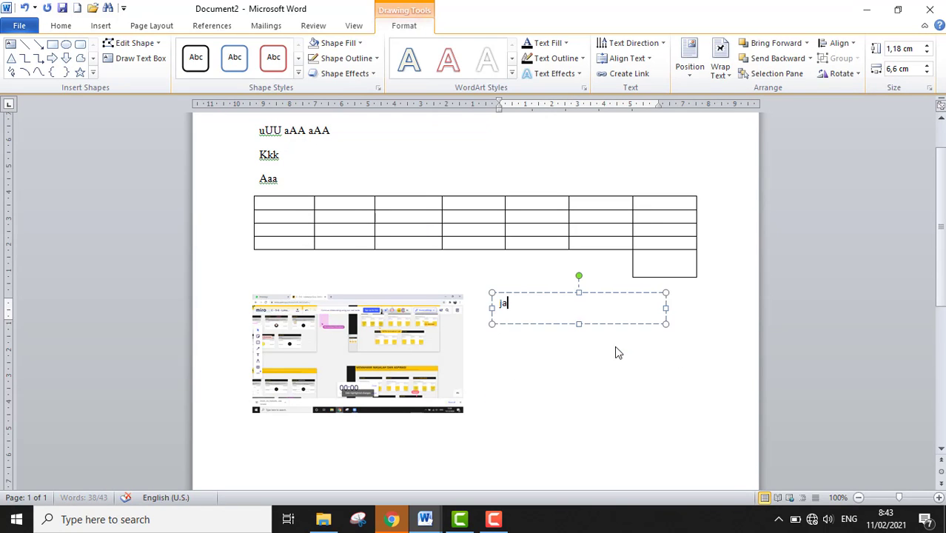
{"action": "type", "text": "jdsflkajsdlfjalsdjflajdsljflashdfla"}
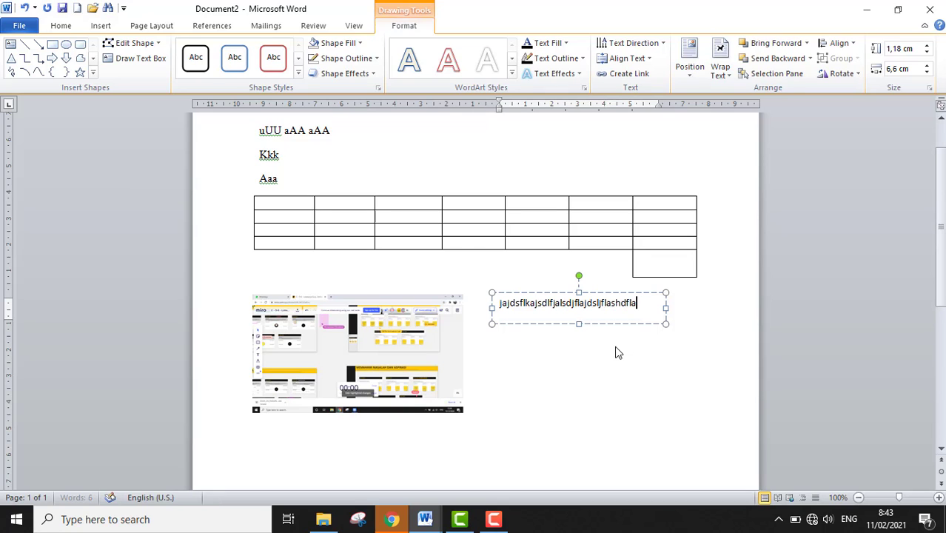
- Replace all text in the text box with "Gambar di samping adalah gambar ...."
{"action": "key", "text": "ctrl+a"}
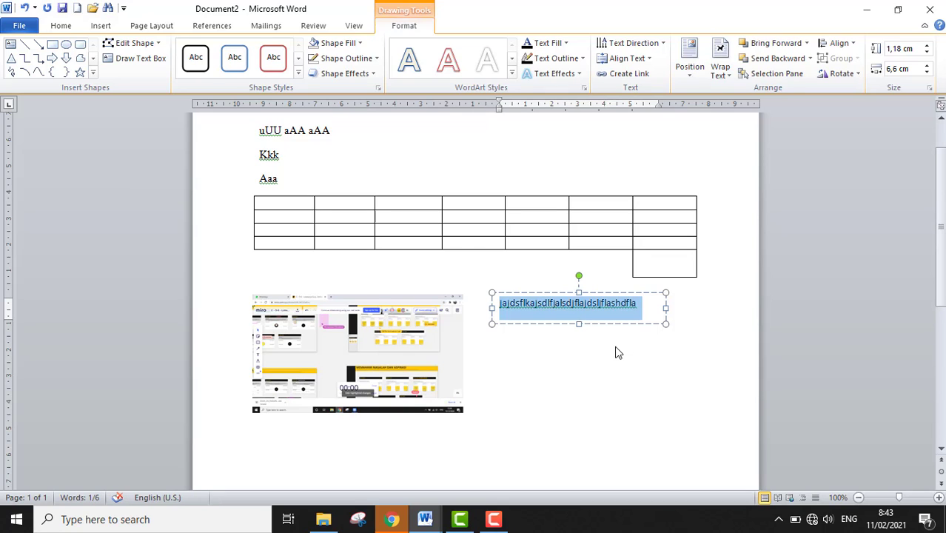
{"action": "type", "text": "gambar di"}
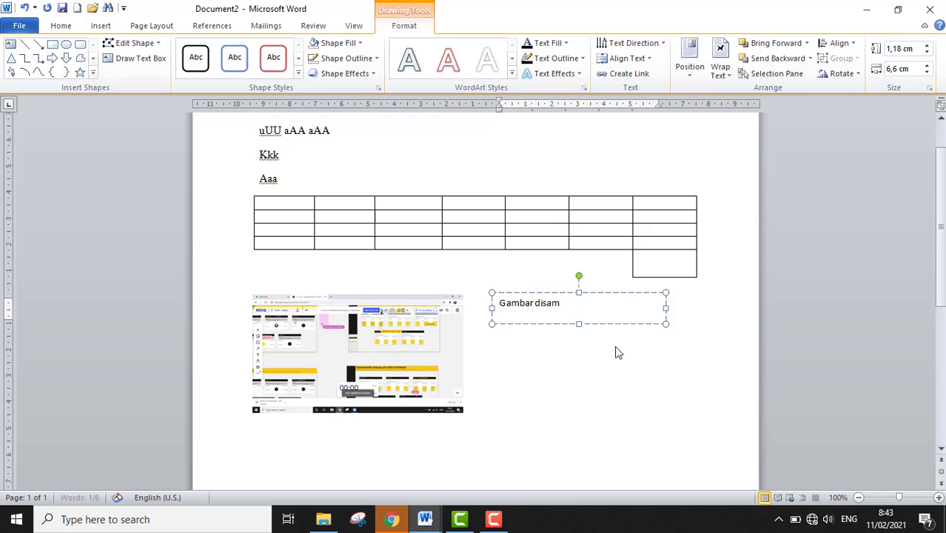
{"action": "key", "text": "BackSpace"}
{"action": "key", "text": "BackSpace"}
{"action": "key", "text": "BackSpace"}
{"action": "type", "text": "sampi"}
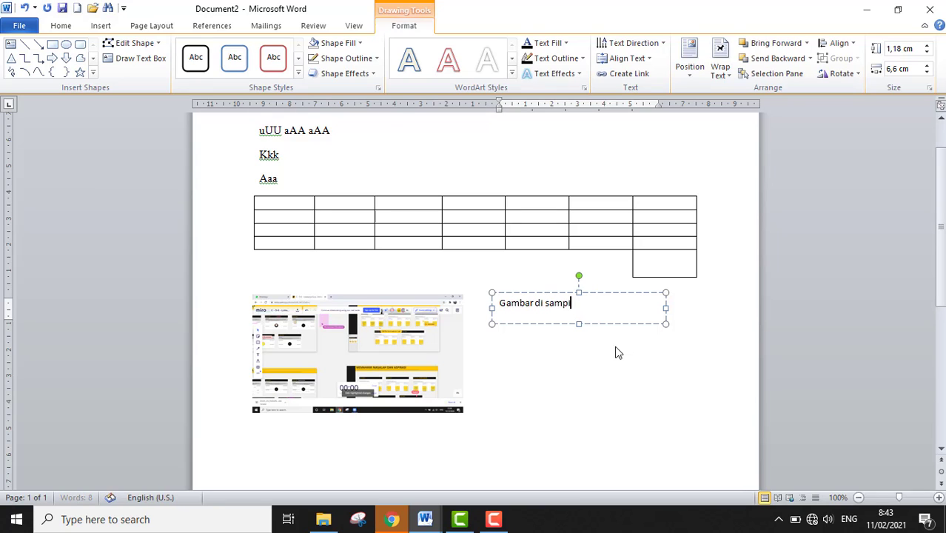
{"action": "type", "text": "ng adalah gambar ...."}
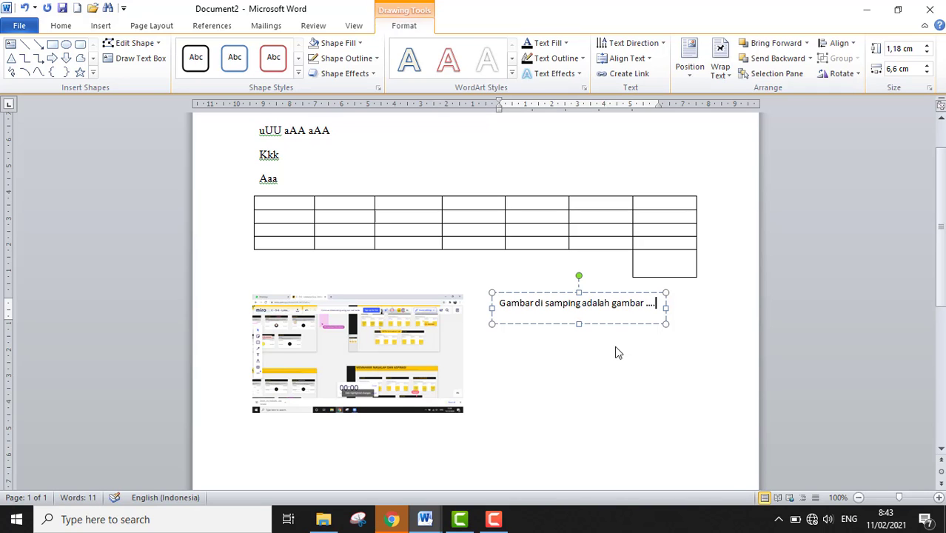
- Enlarge the text box downward to a height of about 2.14 cm and deselect it
{"action": "left_click", "coordinate": [636, 380]}
{"action": "left_click", "coordinate": [578, 319]}
{"action": "left_click_drag", "start_coordinate": [579, 323], "coordinate": [586, 349]}
{"action": "left_click", "coordinate": [609, 379]}
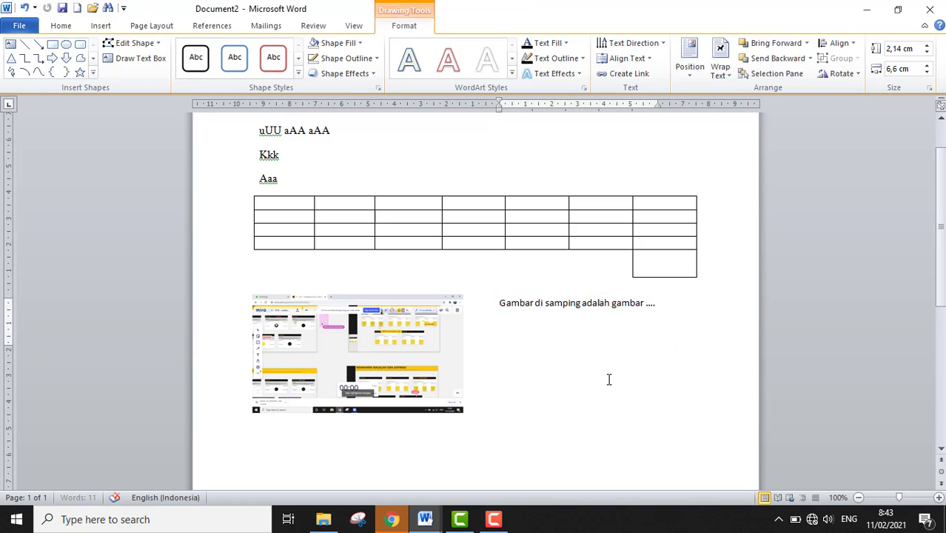
- Review the Quick Parts, WordArt, text effects and object insertion choices without inserting anything
{"action": "left_click", "coordinate": [101, 25]}
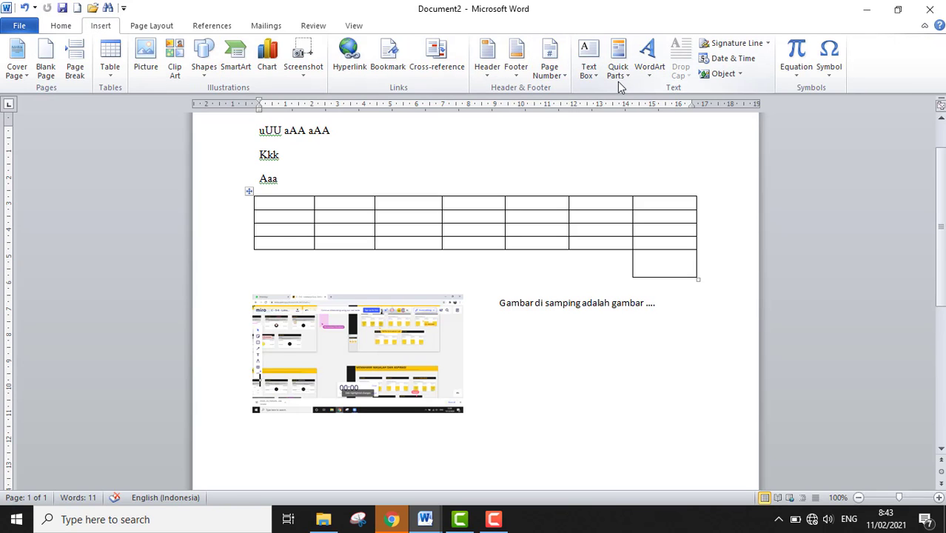
{"action": "left_click", "coordinate": [619, 81]}
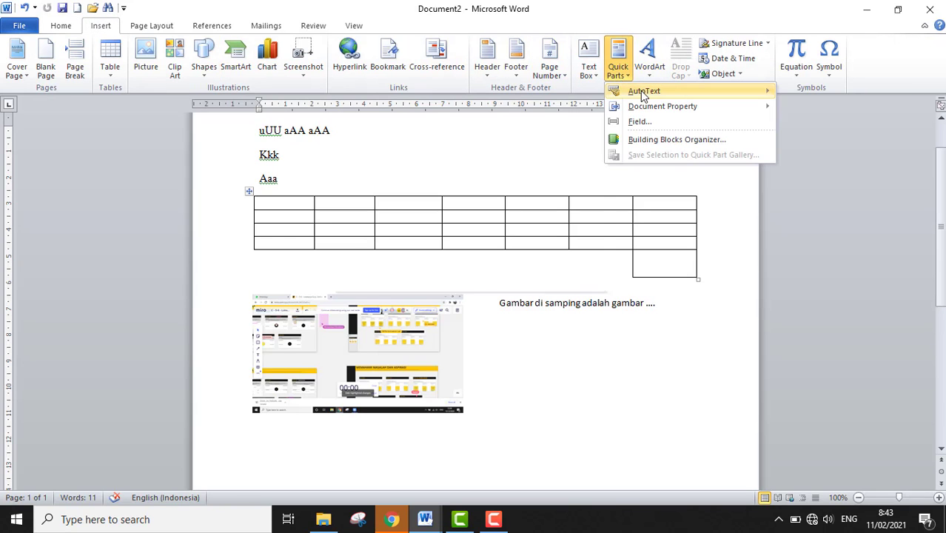
{"action": "mouse_move", "coordinate": [643, 94]}
{"action": "left_click", "coordinate": [648, 76]}
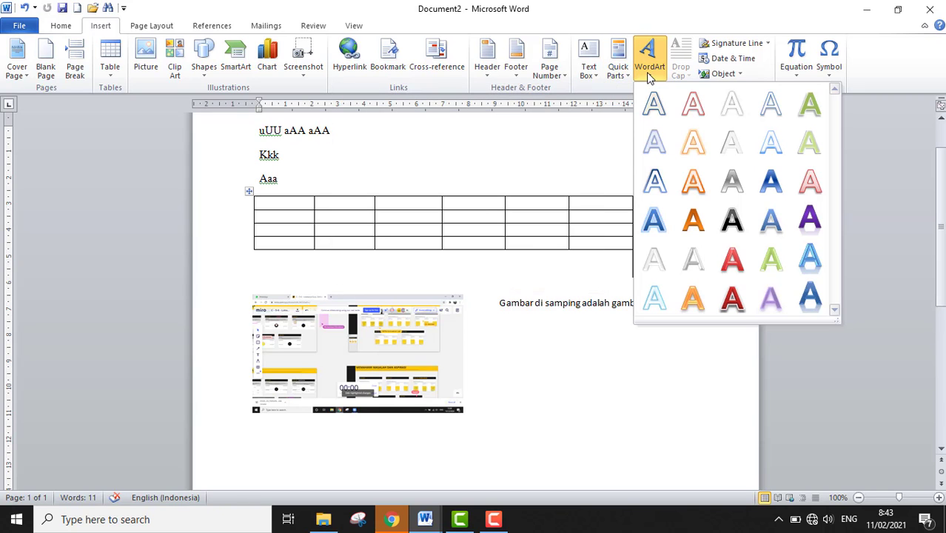
{"action": "left_click", "coordinate": [58, 29]}
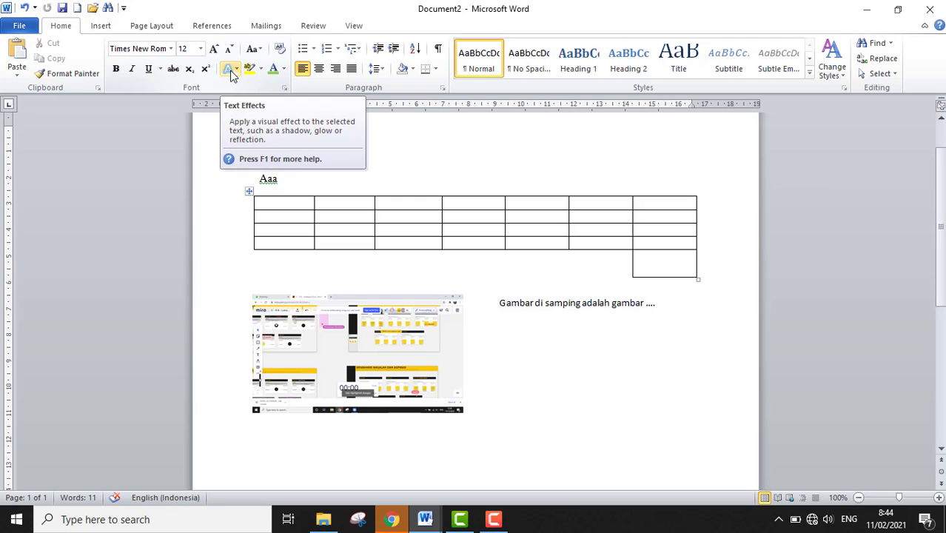
{"action": "left_click", "coordinate": [101, 30]}
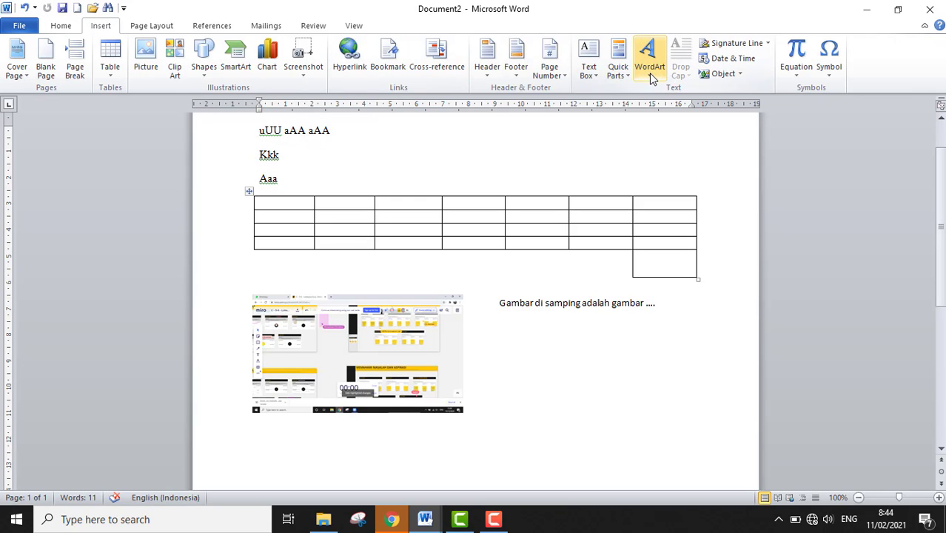
{"action": "left_click", "coordinate": [649, 72]}
{"action": "left_click", "coordinate": [568, 233]}
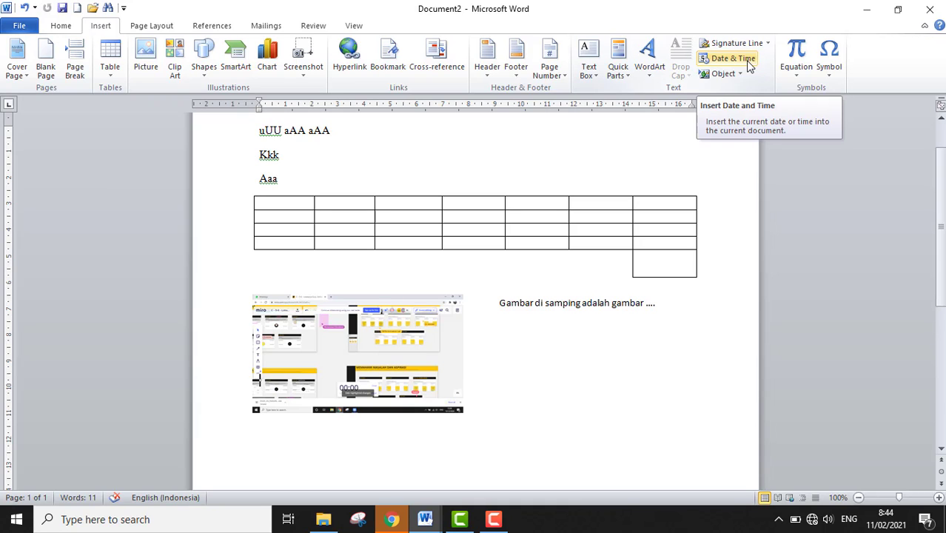
{"action": "left_click", "coordinate": [740, 74]}
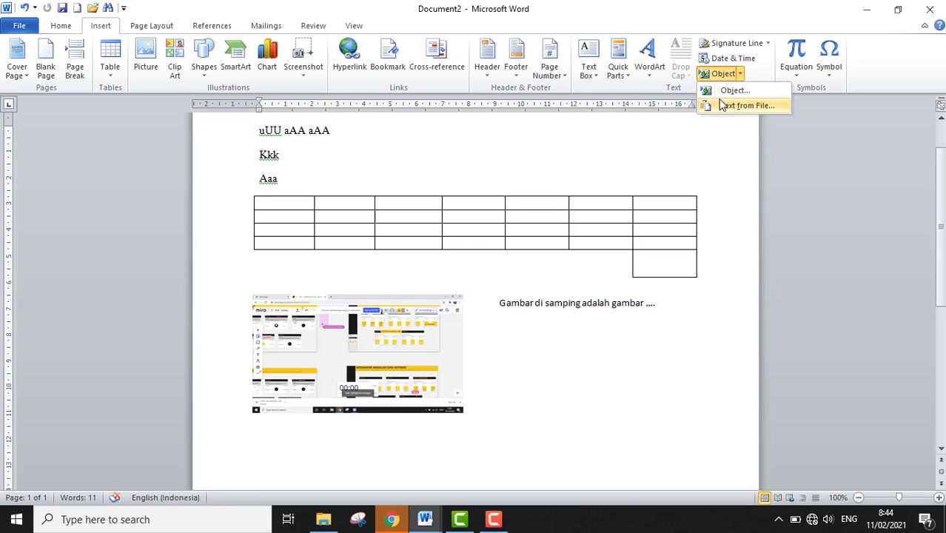
{"action": "left_click", "coordinate": [723, 141]}
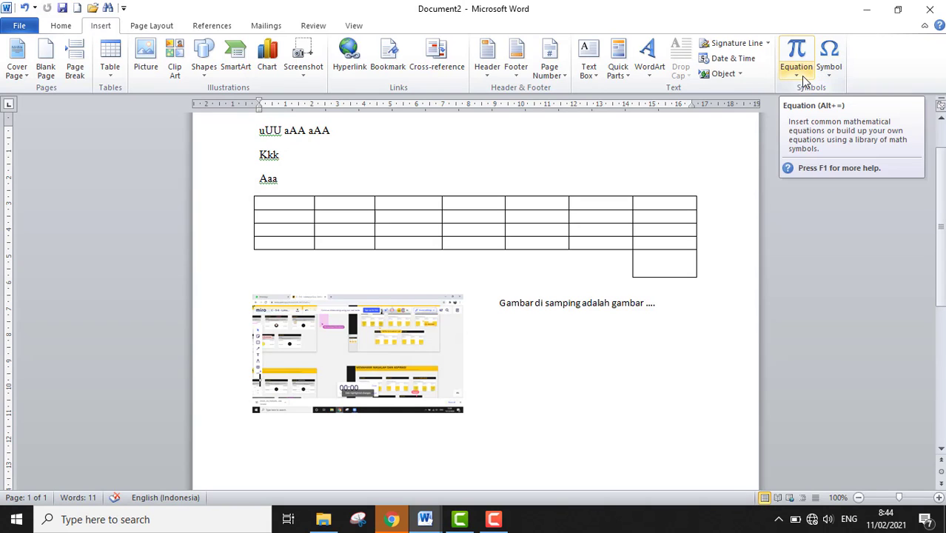
- Browse the built-in equations from first to last and look over the common symbols available for insertion
{"action": "left_click", "coordinate": [800, 73]}
{"action": "scroll", "coordinate": [791, 174], "scroll_direction": "down", "scroll_amount": 3}
{"action": "scroll", "coordinate": [790, 174], "scroll_direction": "down", "scroll_amount": 2}
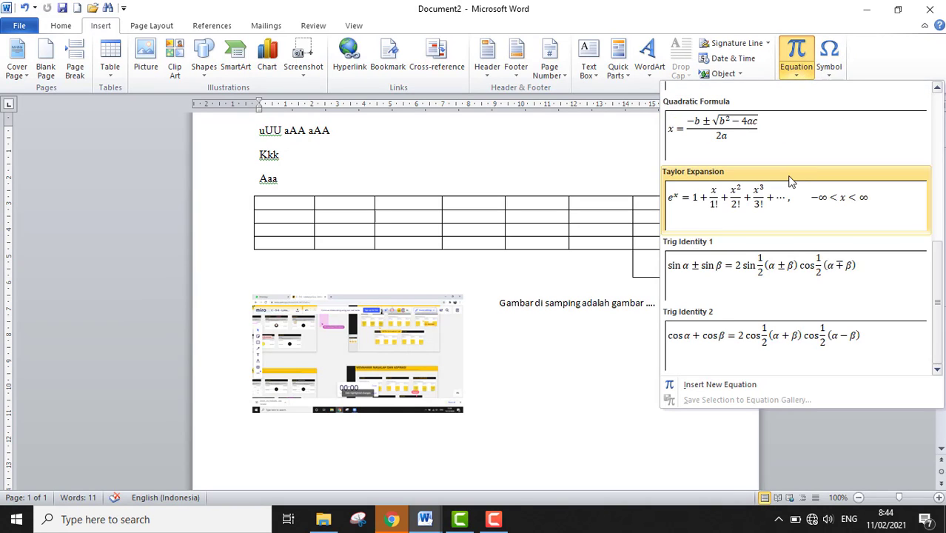
{"action": "scroll", "coordinate": [791, 174], "scroll_direction": "up", "scroll_amount": 5}
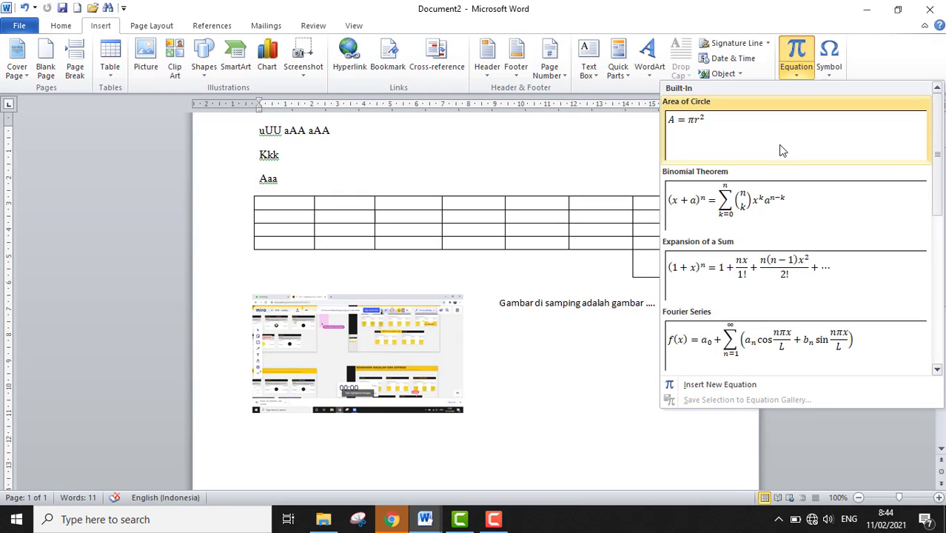
{"action": "left_click", "coordinate": [830, 73]}
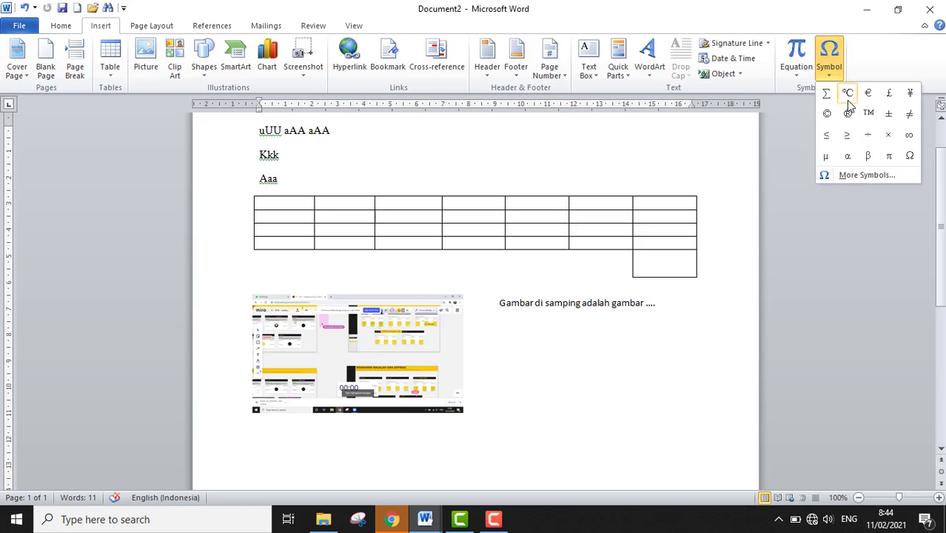
{"action": "left_click", "coordinate": [837, 55]}
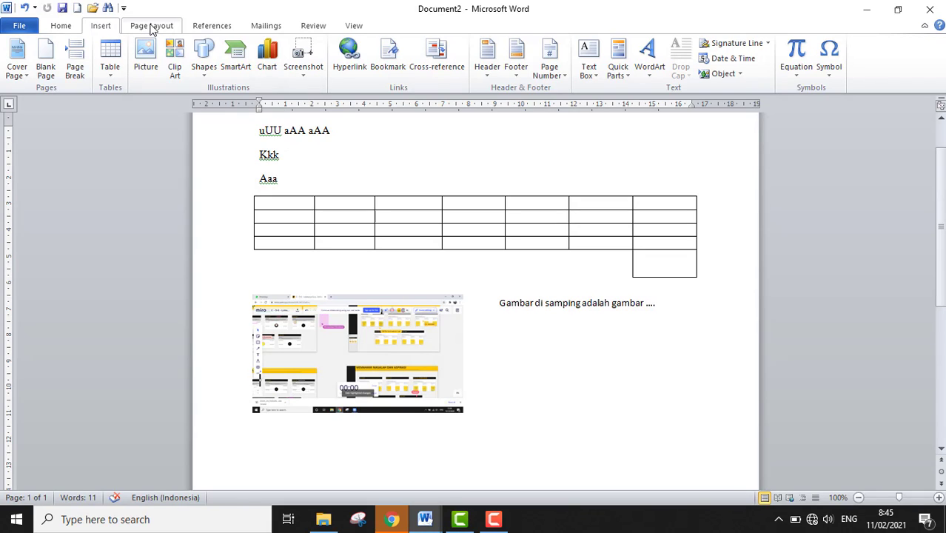
- Examine the document's theme options, including built-in themes, theme colors, fonts and effects, without applying any
{"action": "left_click", "coordinate": [151, 26]}
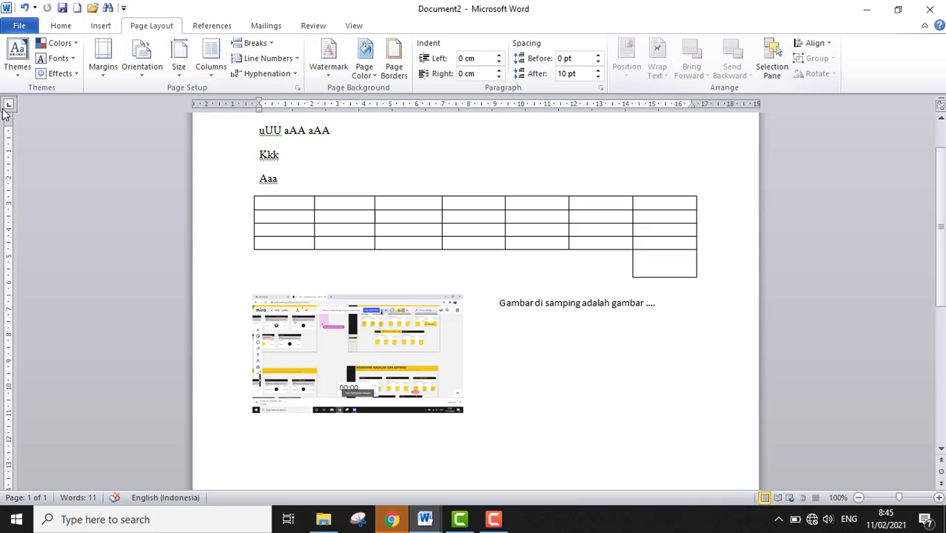
{"action": "left_click", "coordinate": [17, 67]}
{"action": "left_click", "coordinate": [17, 65]}
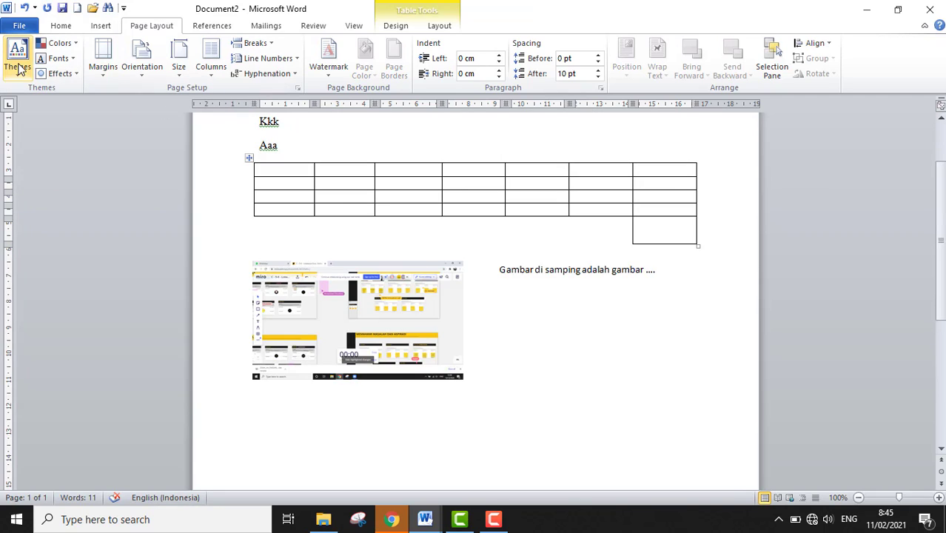
{"action": "left_click", "coordinate": [60, 43]}
{"action": "left_click", "coordinate": [67, 59]}
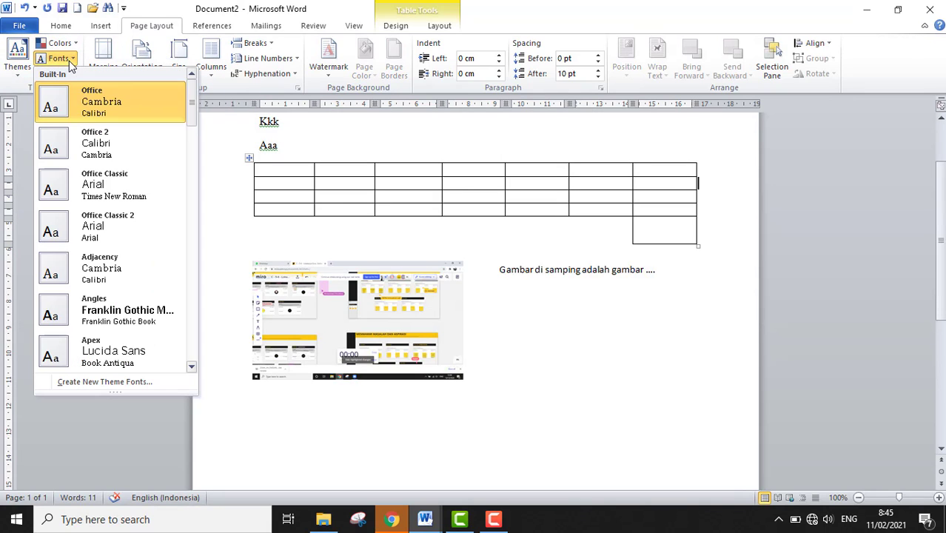
{"action": "left_click", "coordinate": [66, 73]}
{"action": "left_click", "coordinate": [69, 75]}
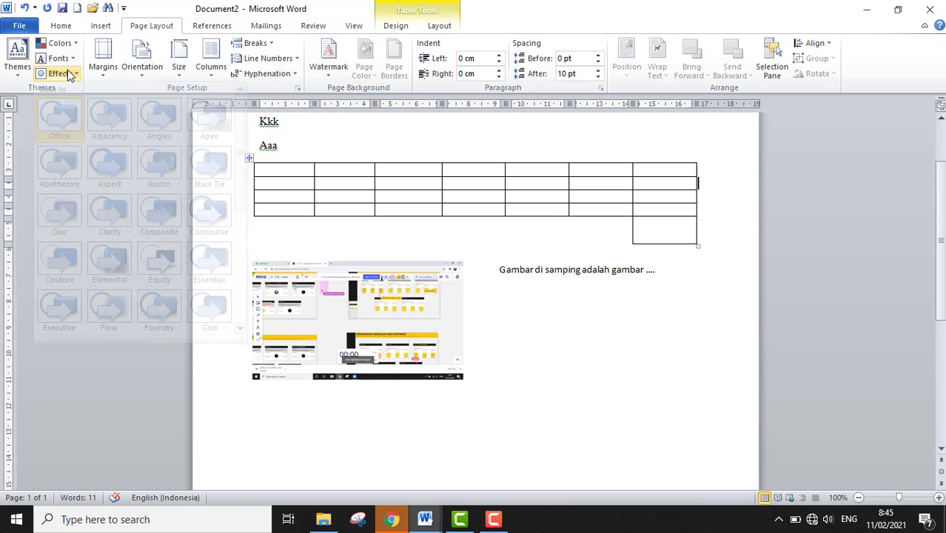
{"action": "left_click", "coordinate": [22, 69]}
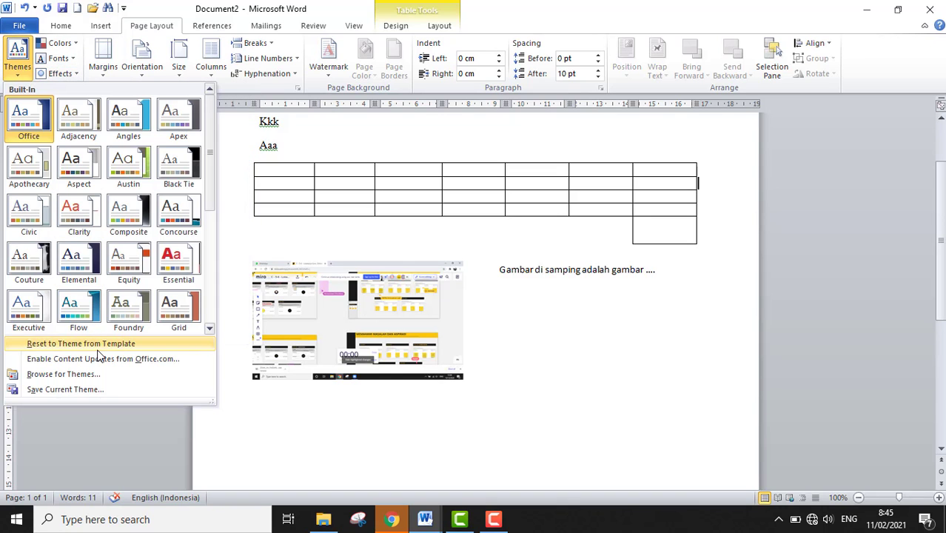
{"action": "left_click", "coordinate": [99, 358]}
{"action": "left_click", "coordinate": [17, 56]}
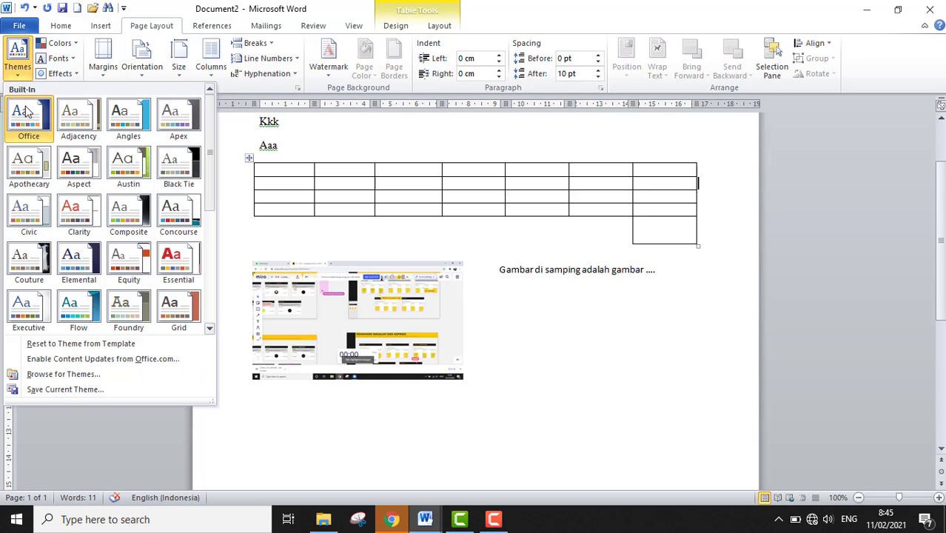
{"action": "scroll", "coordinate": [26, 111], "scroll_direction": "down", "scroll_amount": 5}
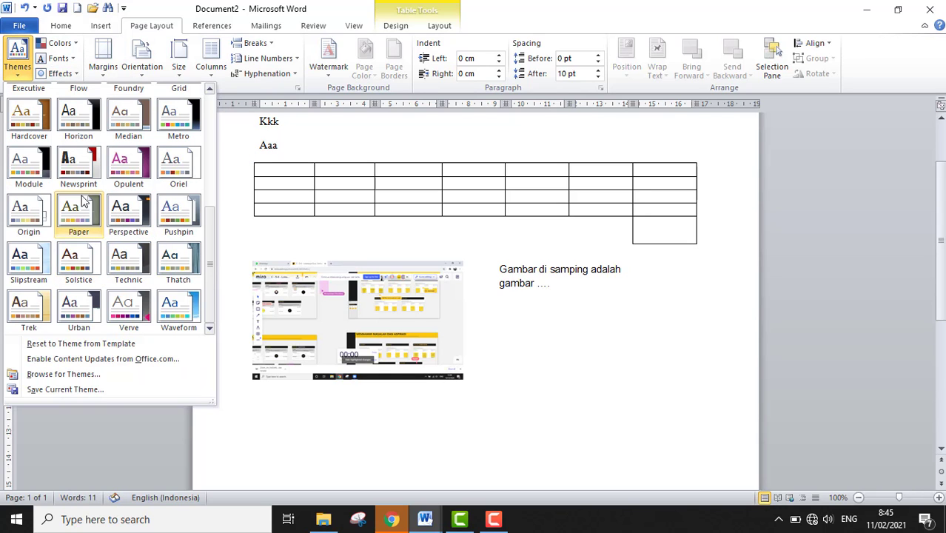
{"action": "left_click", "coordinate": [294, 186]}
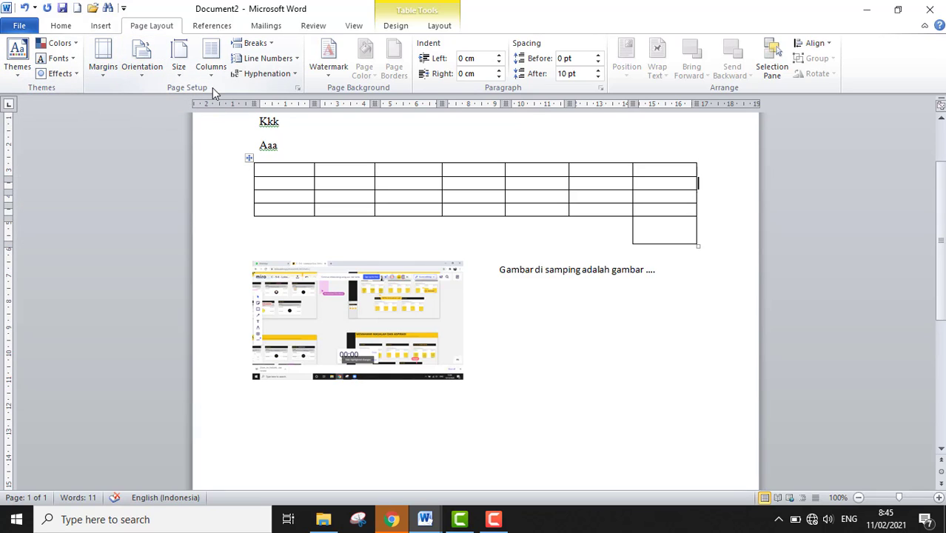
- Look over the page setup options for margins, orientation, paper size, columns, breaks and line numbers
{"action": "left_click", "coordinate": [107, 83]}
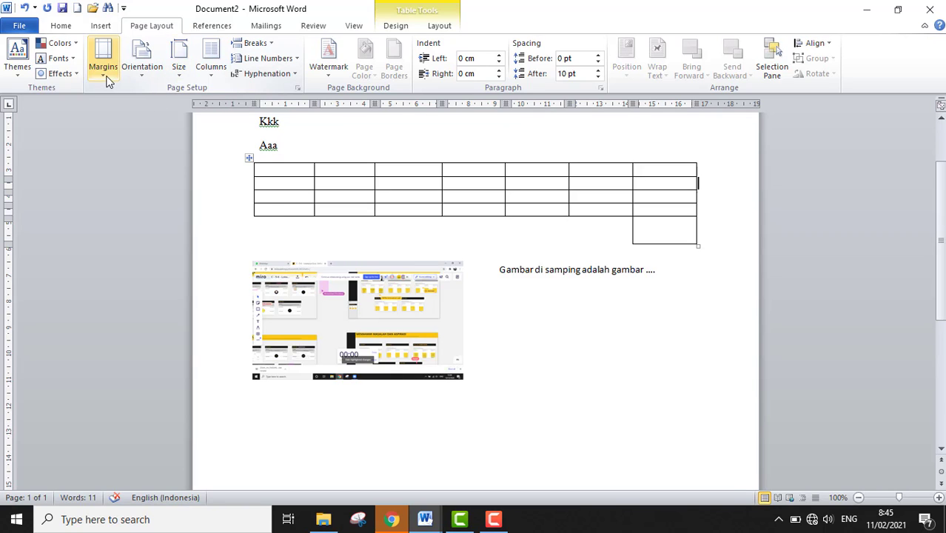
{"action": "left_click", "coordinate": [143, 78]}
{"action": "left_click", "coordinate": [178, 65]}
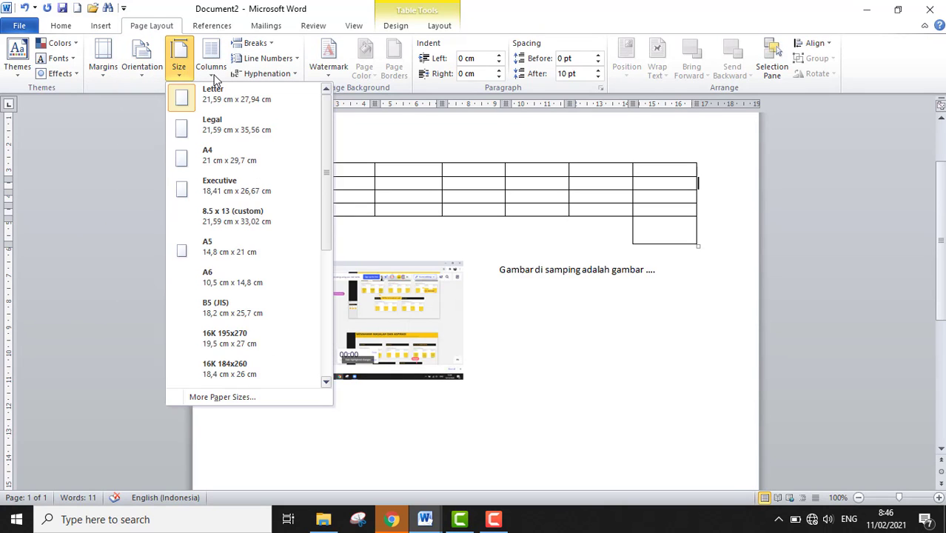
{"action": "left_click", "coordinate": [211, 66]}
{"action": "left_click", "coordinate": [276, 43]}
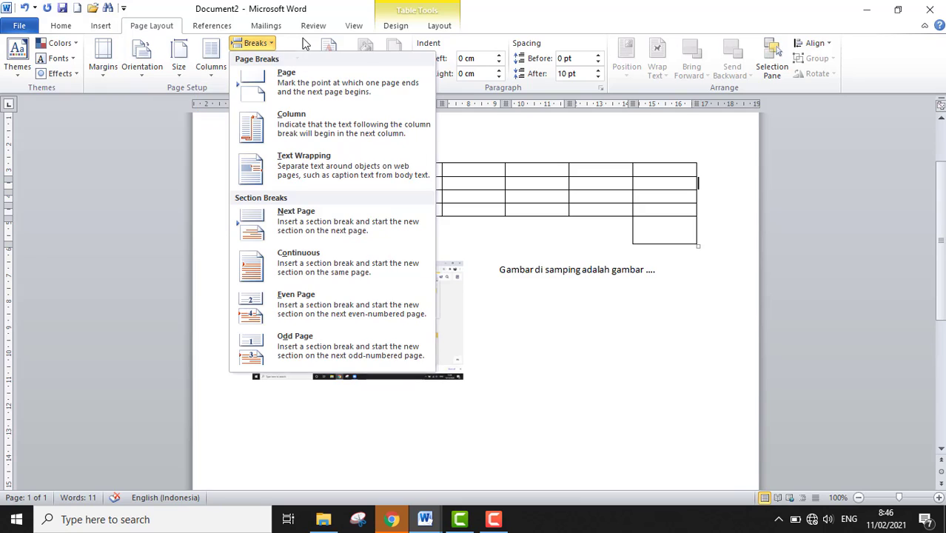
{"action": "left_click", "coordinate": [301, 63]}
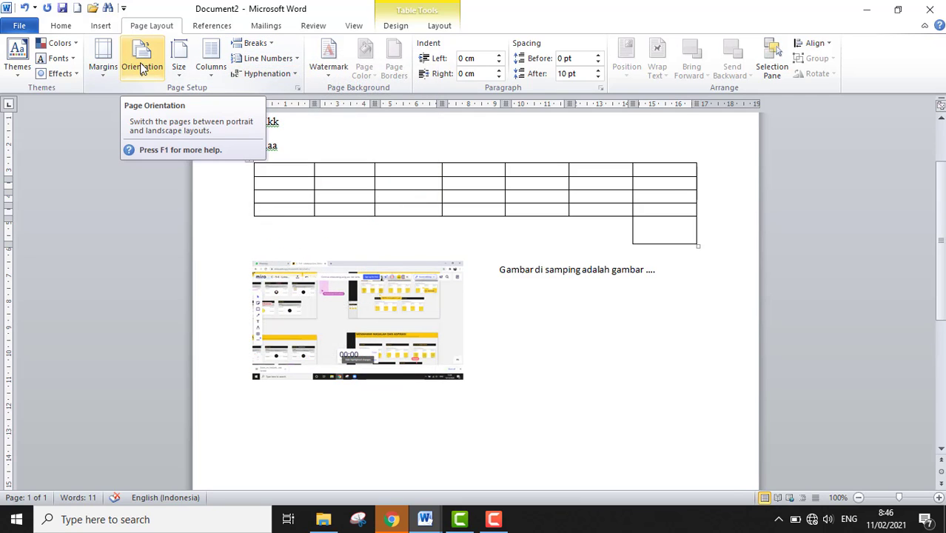
- Apply the Normal margin preset of 2,54 cm on all sides and review the other margin presets
{"action": "left_click", "coordinate": [105, 65]}
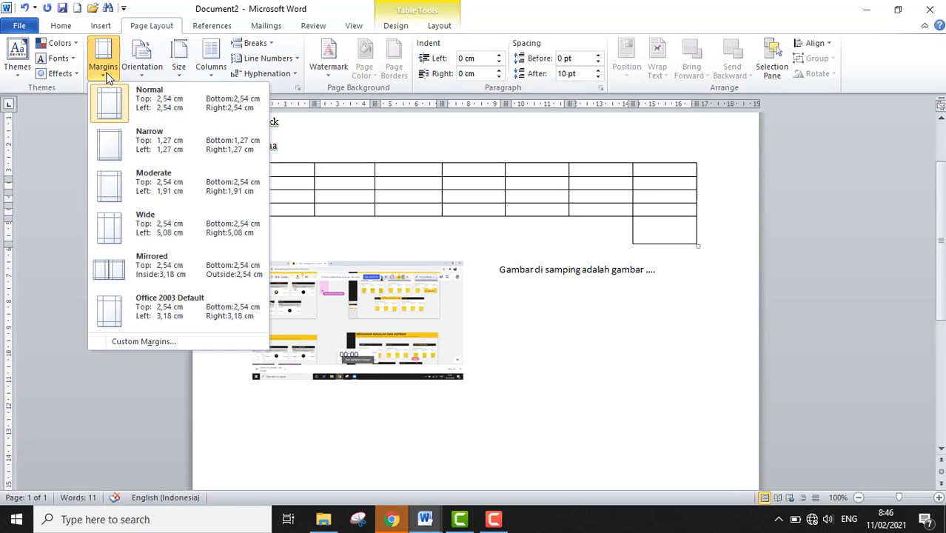
{"action": "left_click", "coordinate": [142, 103]}
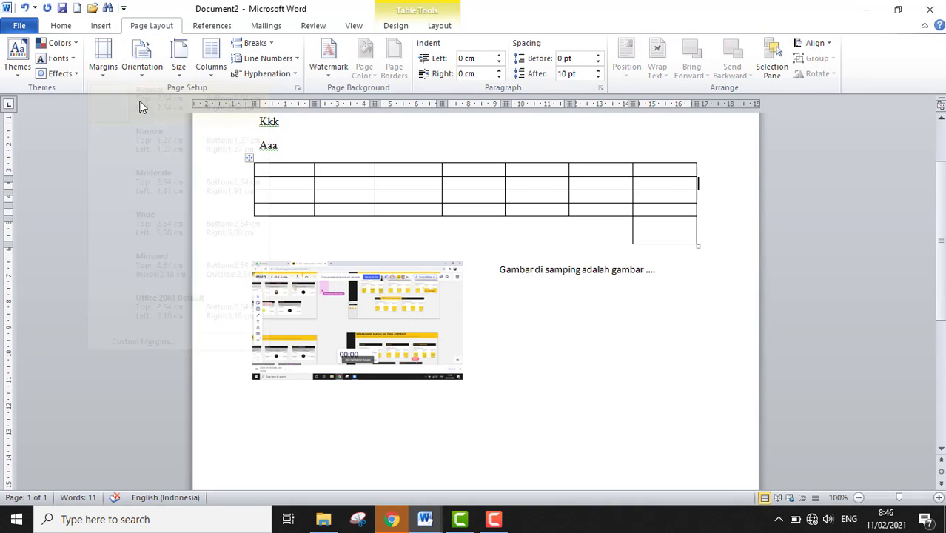
{"action": "left_click", "coordinate": [101, 71]}
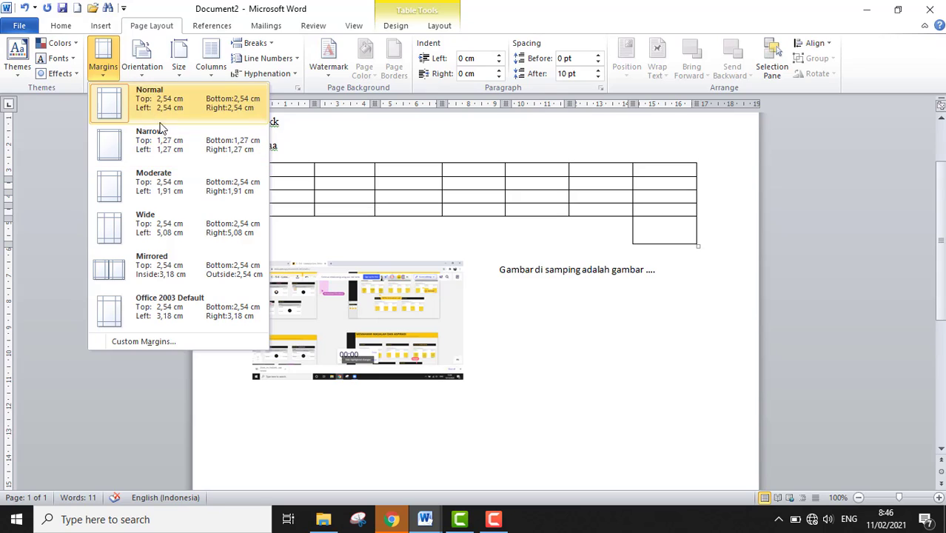
- Switch the page orientation to landscape and return it to portrait
{"action": "left_click", "coordinate": [142, 70]}
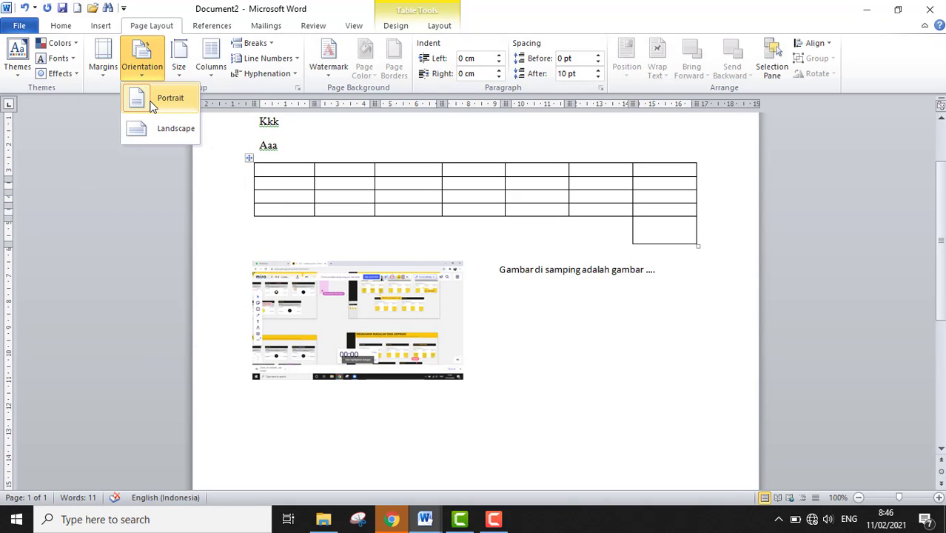
{"action": "left_click", "coordinate": [159, 128]}
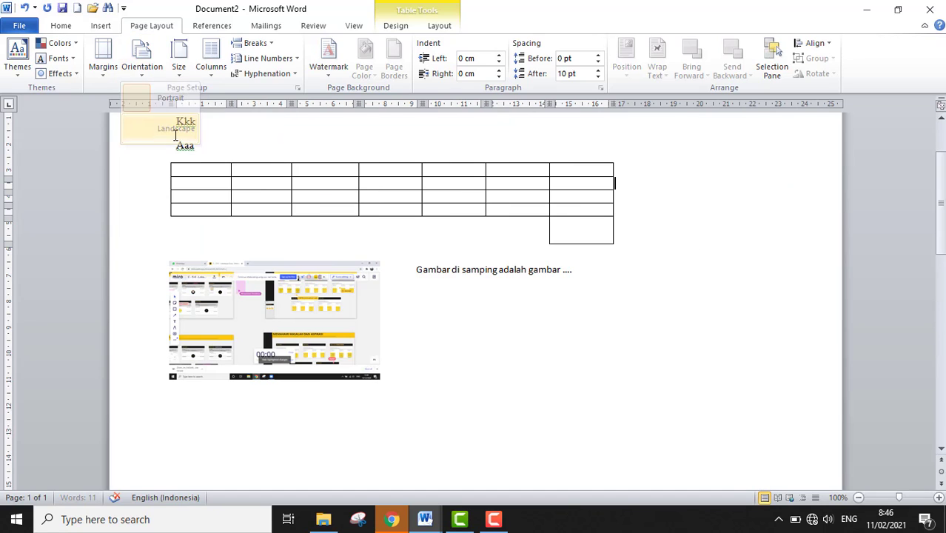
{"action": "left_click", "coordinate": [142, 67]}
{"action": "left_click", "coordinate": [159, 99]}
- Set the paper size to A4, 21 cm x 29,7 cm, and look over the other available paper sizes
{"action": "left_click", "coordinate": [178, 73]}
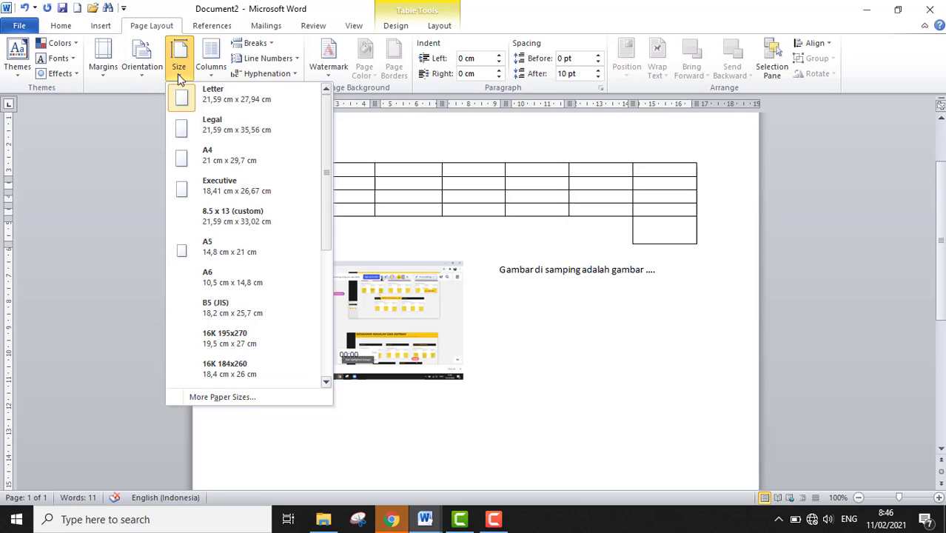
{"action": "left_click", "coordinate": [229, 156]}
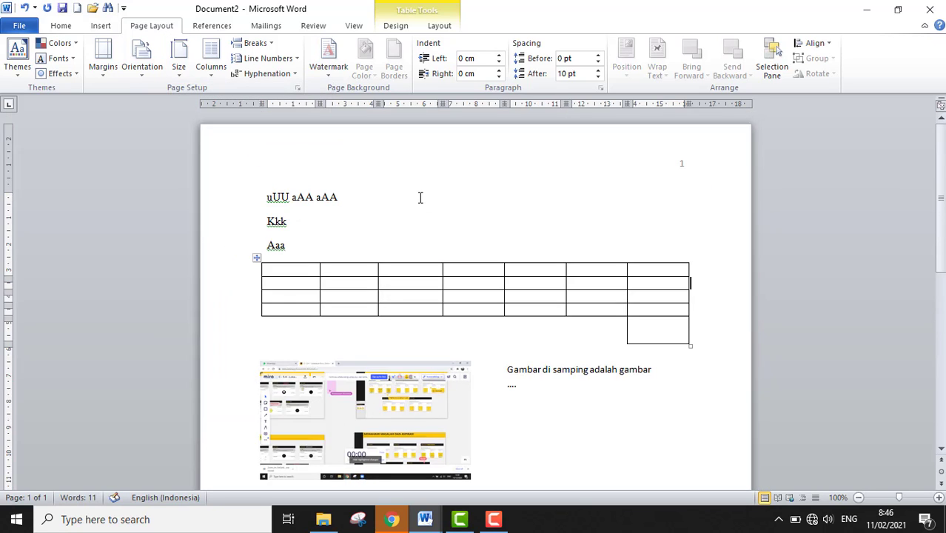
{"action": "left_click", "coordinate": [190, 69]}
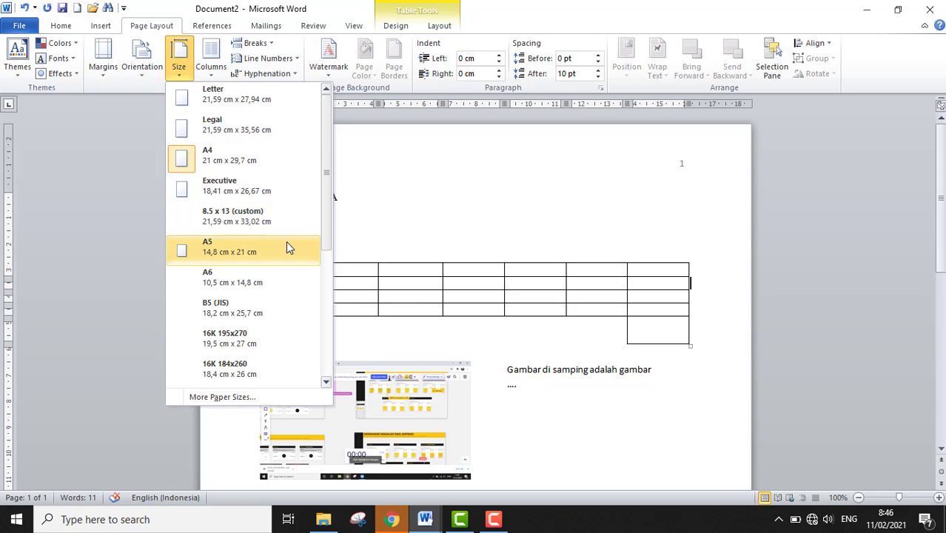